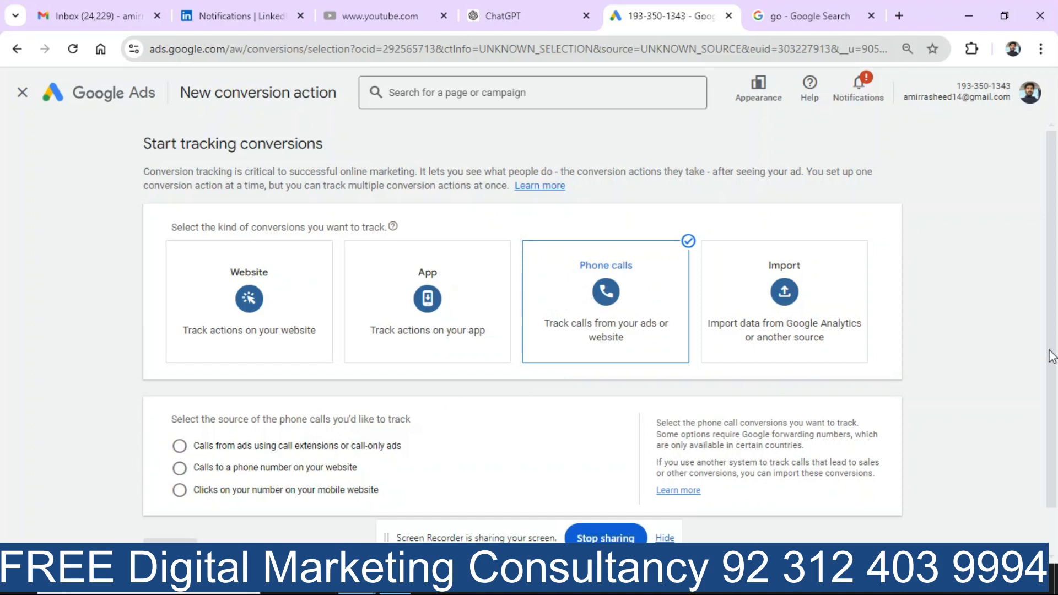
Step: Choose 'Calls from ads using call extensions or call-only ads' as the call source and continue
{"action": "scroll", "coordinate": [1051, 354], "scroll_direction": "down", "scroll_amount": 1}
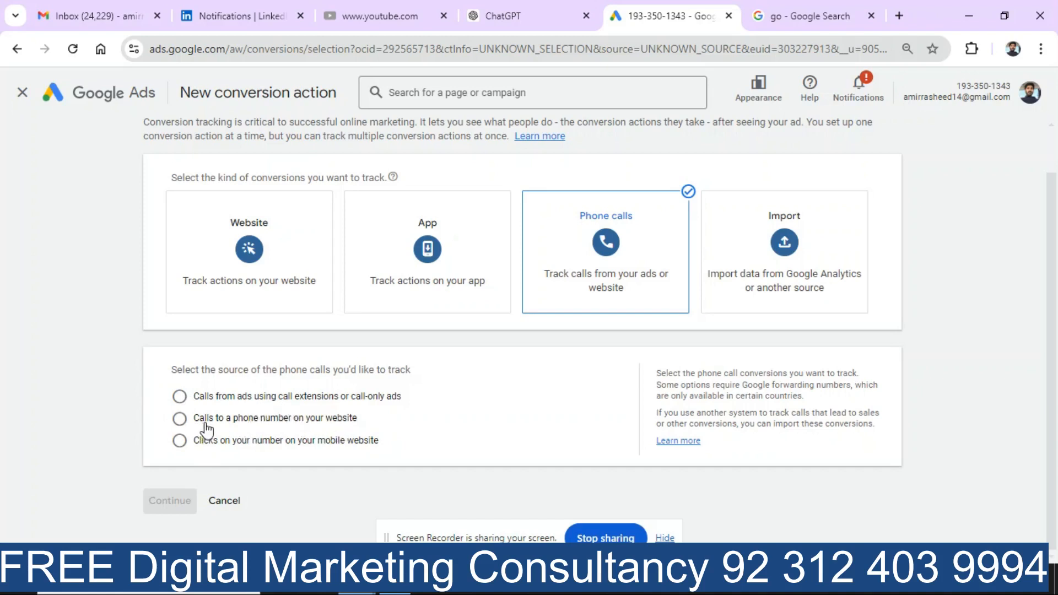
{"action": "left_click", "coordinate": [180, 396]}
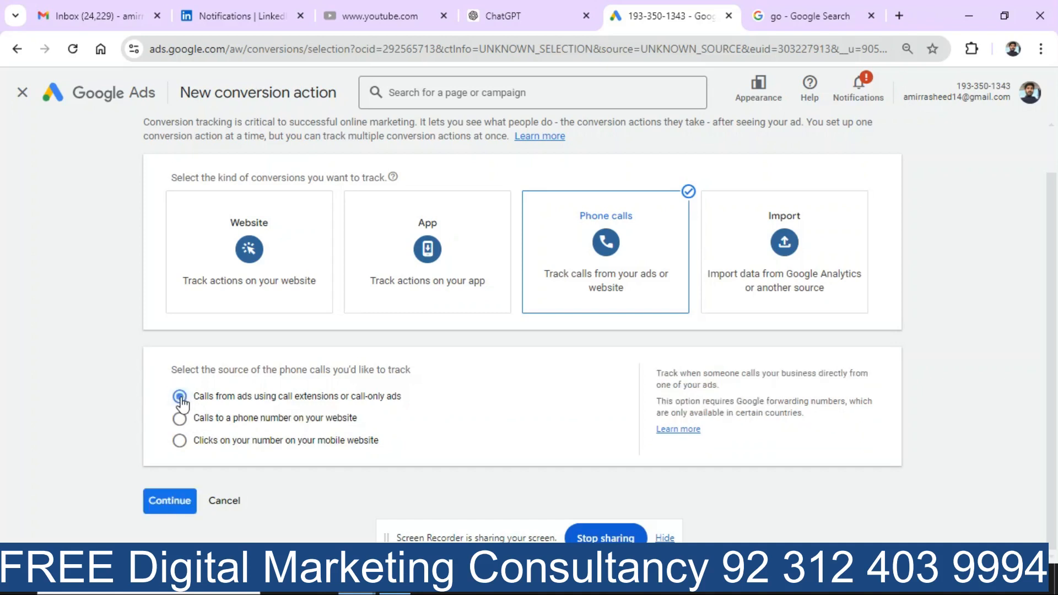
{"action": "left_click", "coordinate": [182, 503]}
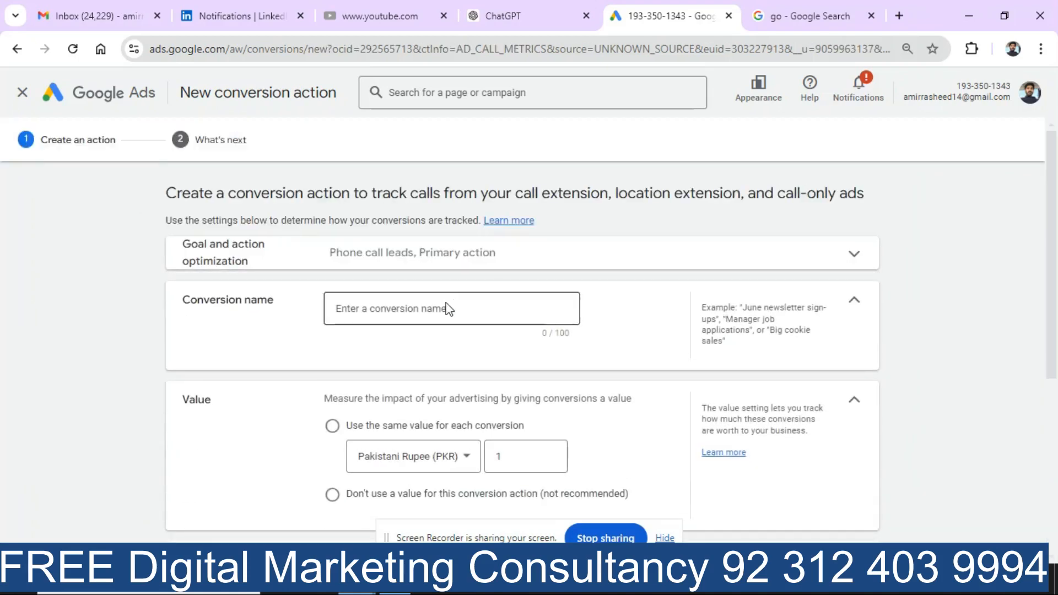
Step: Name the conversion action 'call campaign' and select 'Don't use a value for this conversion action'
{"action": "left_click", "coordinate": [447, 309]}
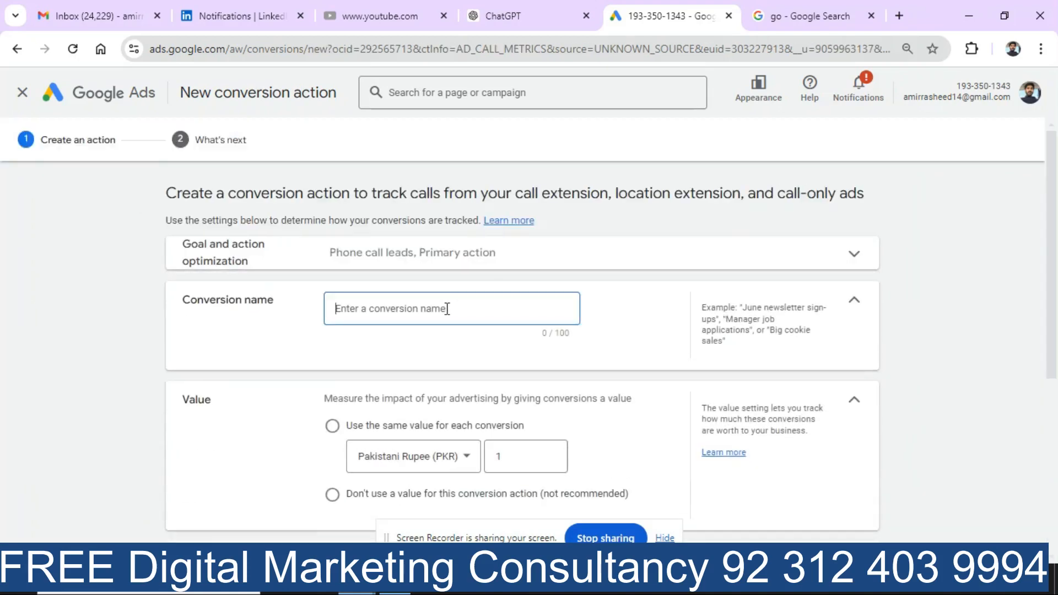
{"action": "type", "text": "call campaign"}
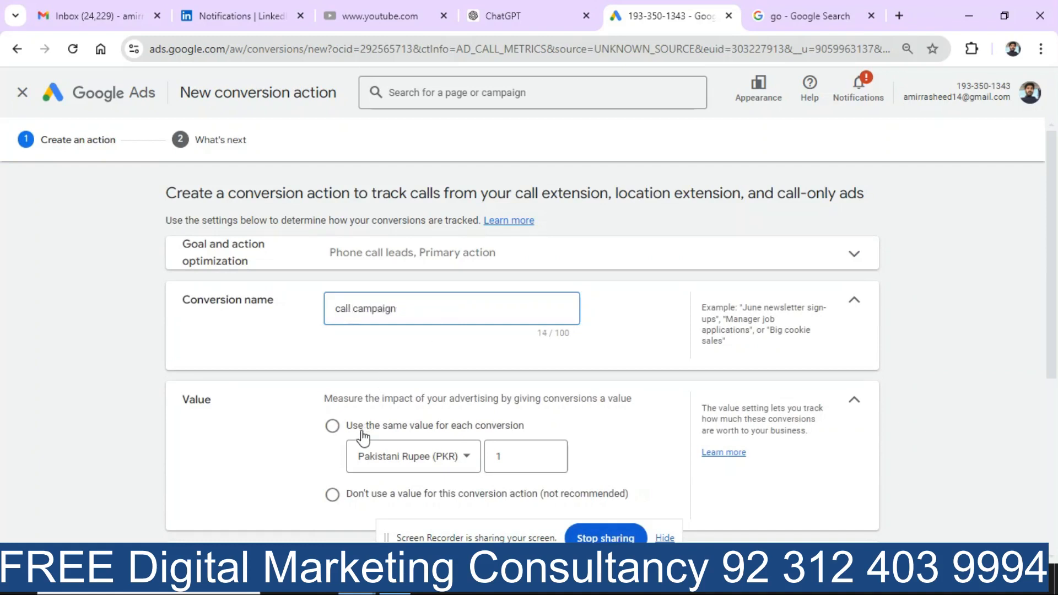
{"action": "left_click_drag", "start_coordinate": [1052, 352], "coordinate": [998, 432]}
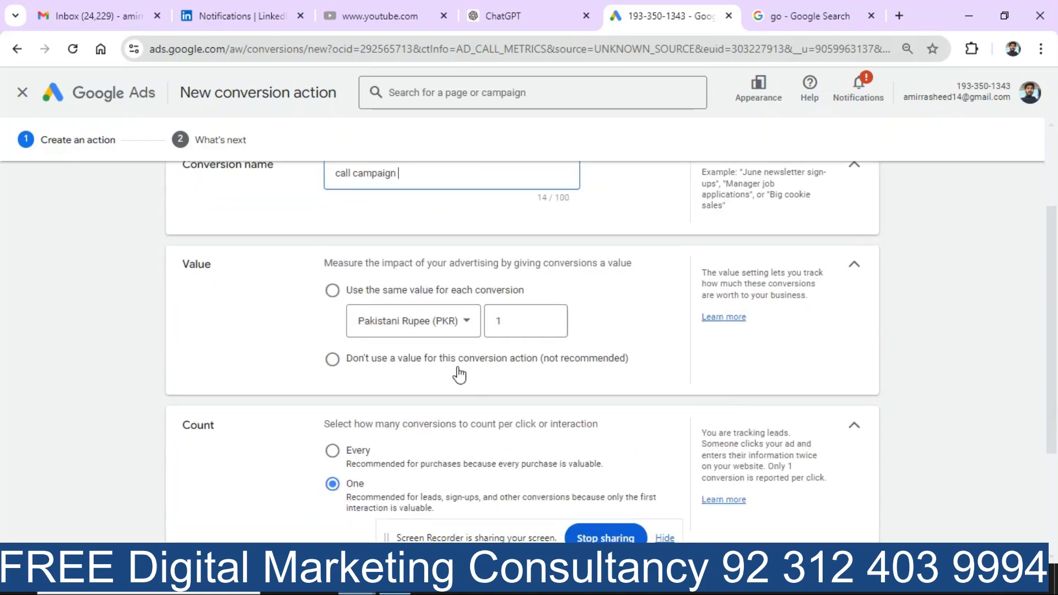
{"action": "left_click", "coordinate": [333, 361]}
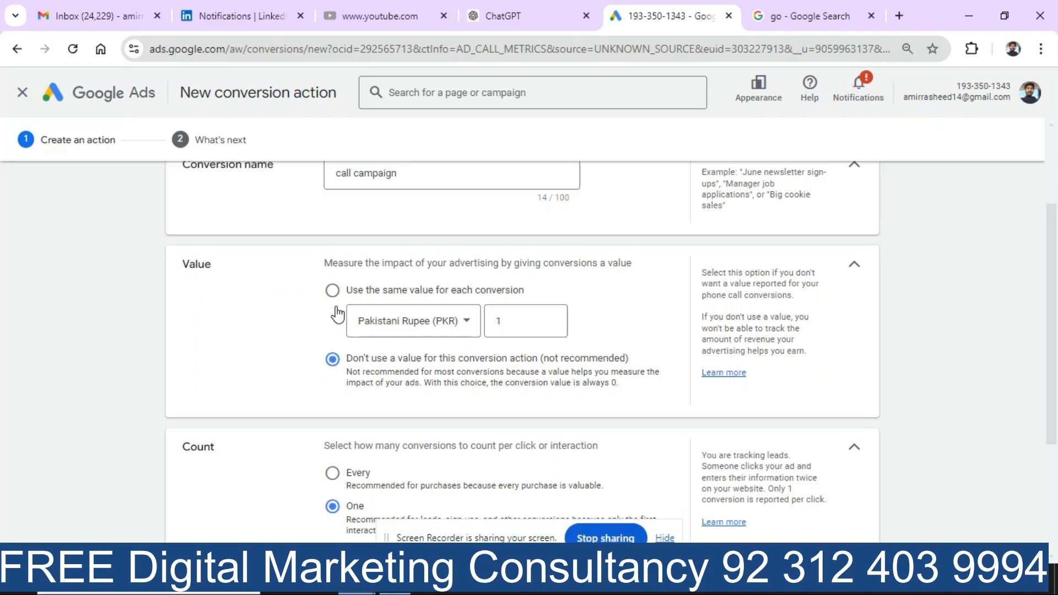
Step: Set the conversion count to Every
{"action": "left_click", "coordinate": [509, 321]}
{"action": "scroll", "coordinate": [1055, 306], "scroll_direction": "down", "scroll_amount": 1}
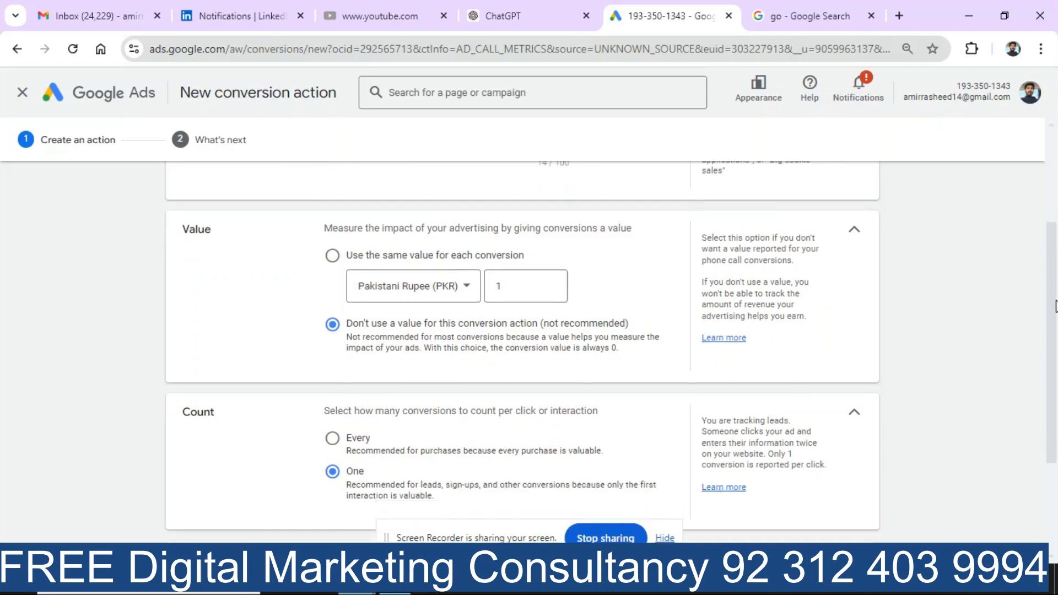
{"action": "scroll", "coordinate": [1056, 306], "scroll_direction": "down", "scroll_amount": 3}
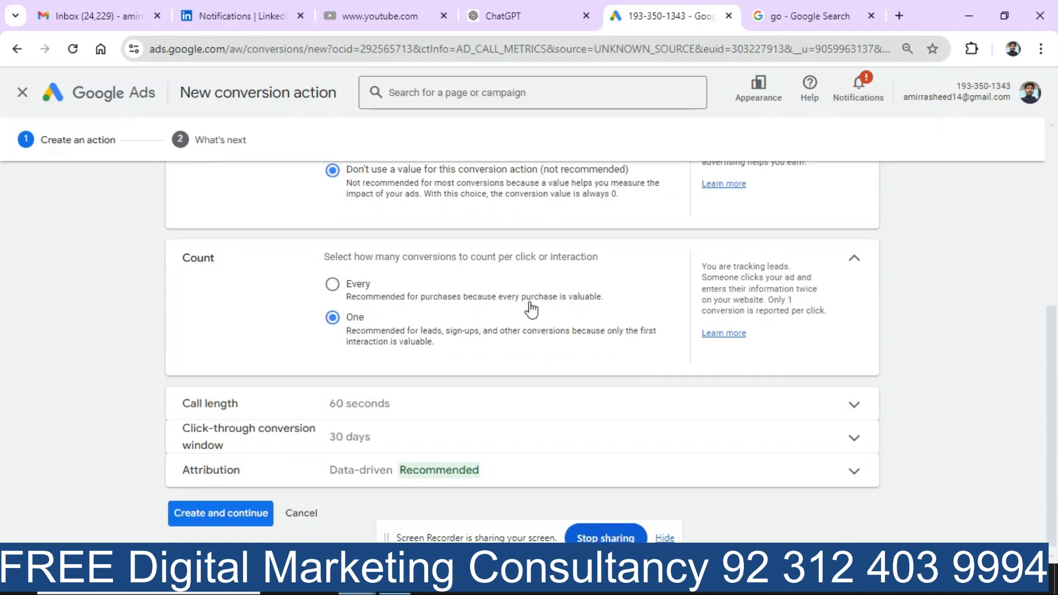
{"action": "left_click", "coordinate": [353, 297]}
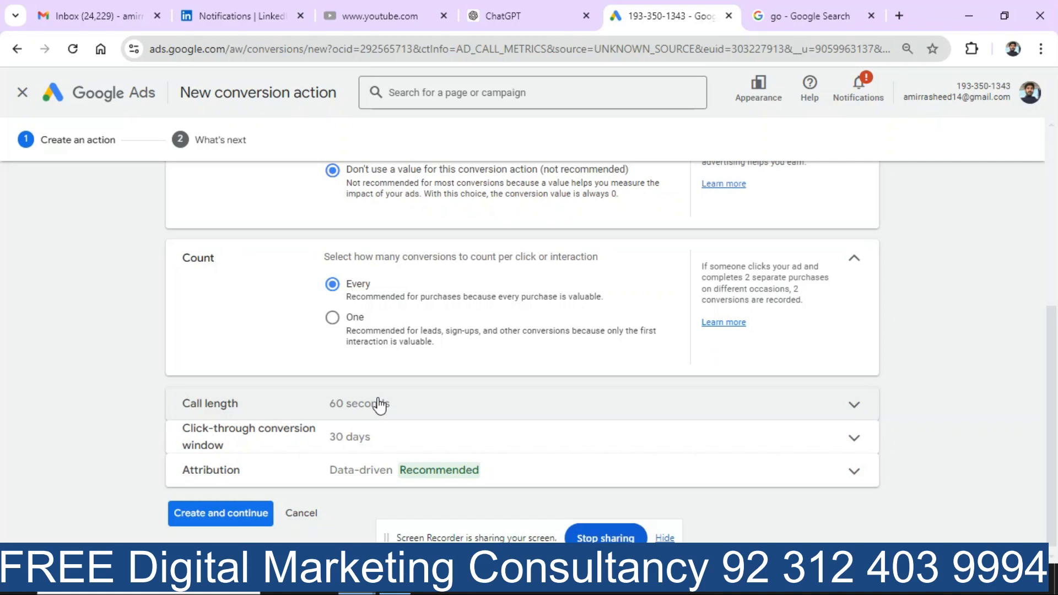
Step: Change the minimum call length from 60 to 30 seconds
{"action": "left_click", "coordinate": [379, 406]}
{"action": "double_click", "coordinate": [377, 451]}
{"action": "key", "text": "BackSpace"}
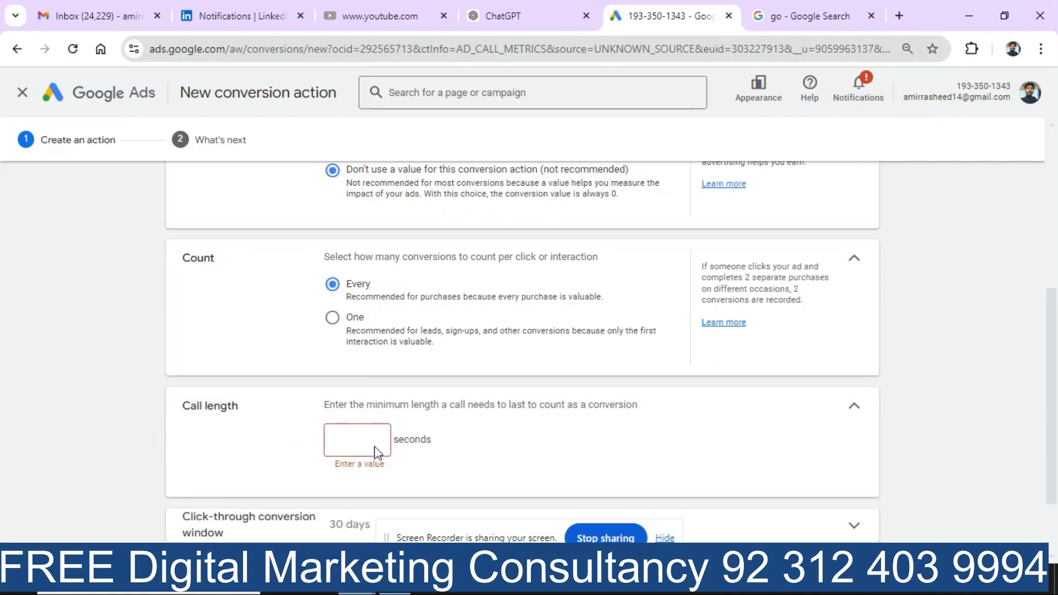
{"action": "type", "text": "30"}
{"action": "left_click", "coordinate": [101, 445]}
{"action": "scroll", "coordinate": [1052, 383], "scroll_direction": "down", "scroll_amount": 2}
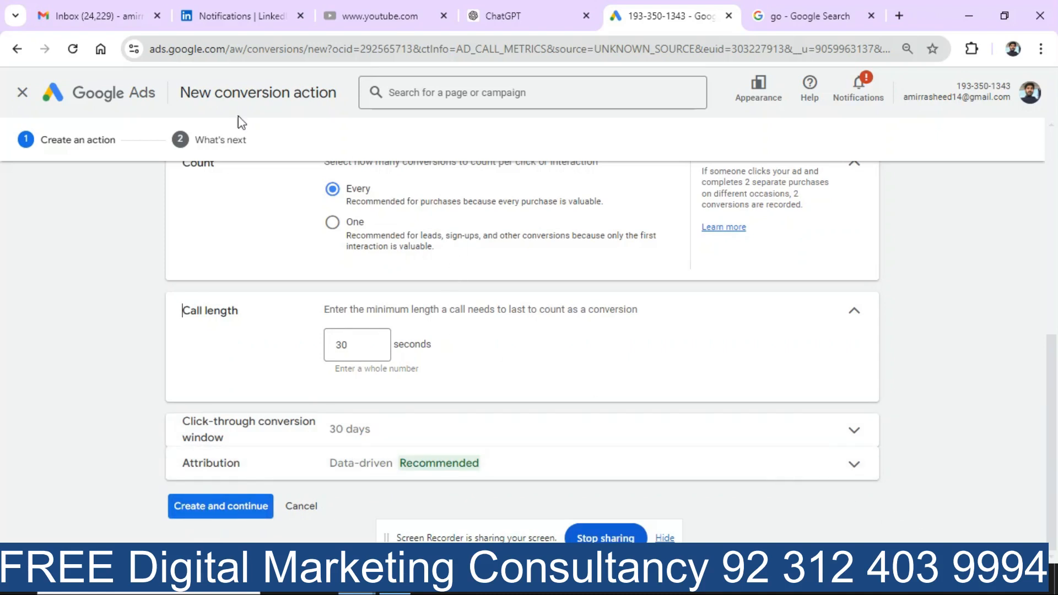
Step: Abandon the conversion action and start a new campaign from the Campaigns page
{"action": "left_click", "coordinate": [23, 92]}
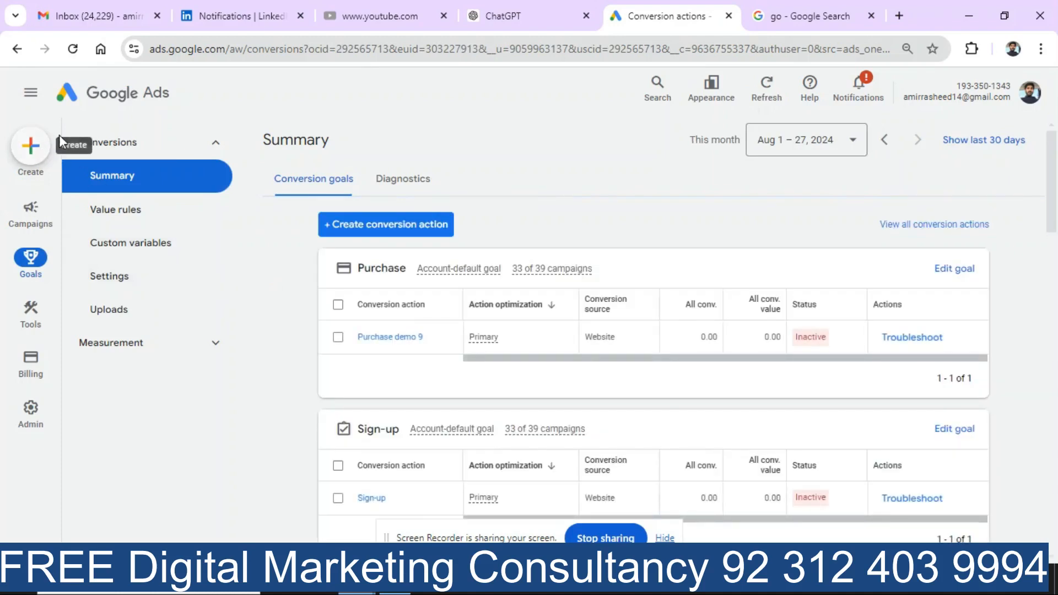
{"action": "mouse_move", "coordinate": [25, 157]}
{"action": "left_click", "coordinate": [30, 208]}
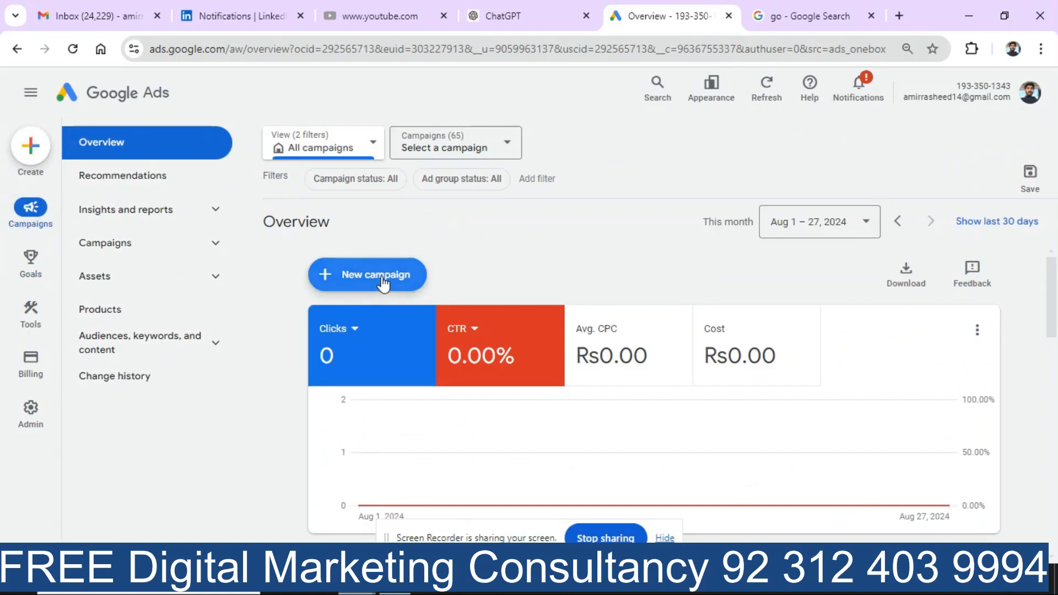
{"action": "left_click", "coordinate": [356, 276]}
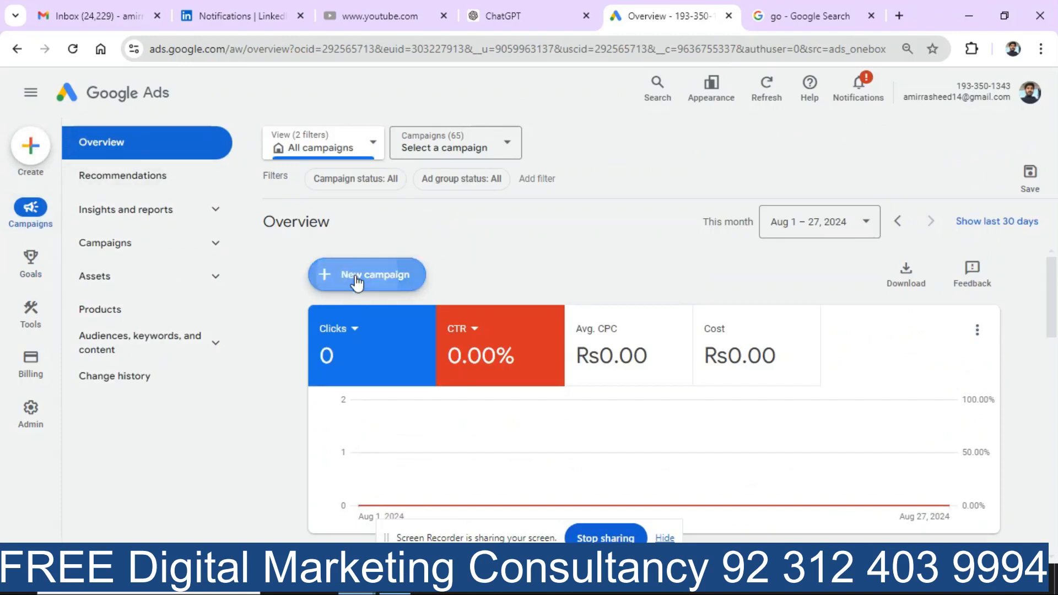
{"action": "left_click", "coordinate": [395, 290]}
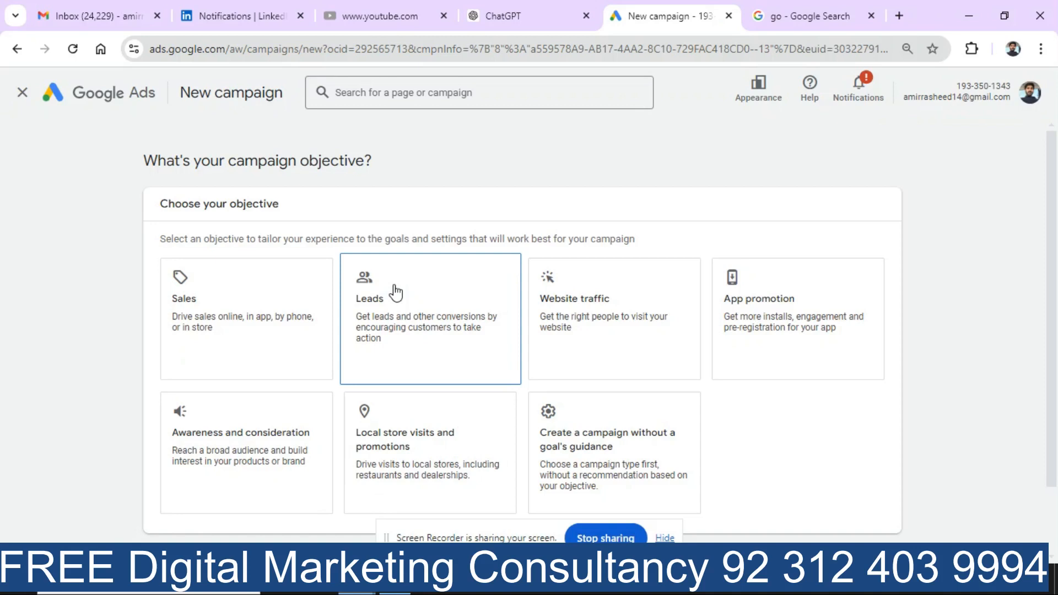
{"action": "left_click", "coordinate": [819, 8]}
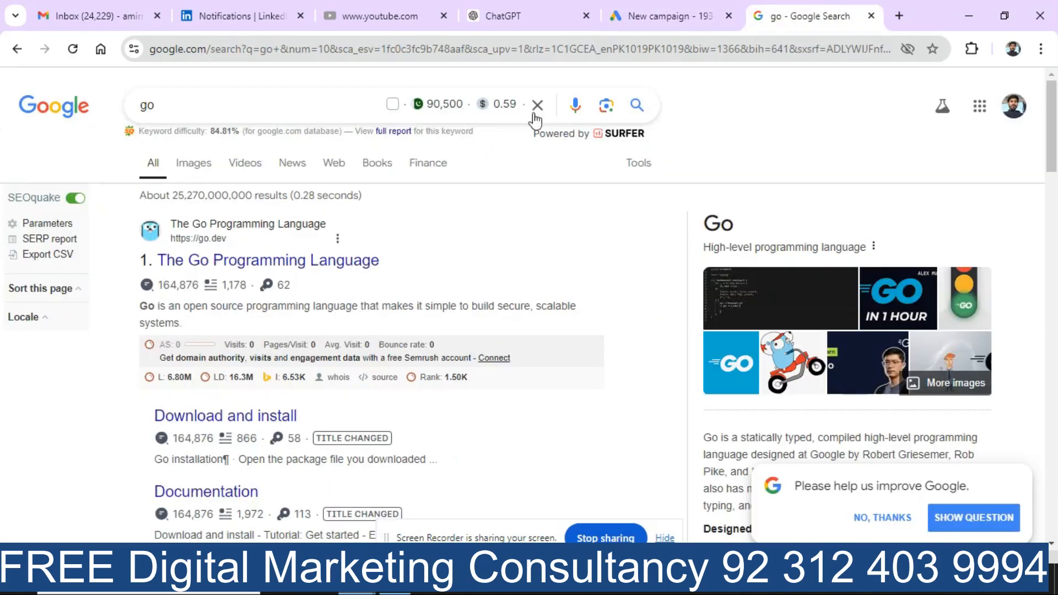
Step: Search Google Images for 'call only google ad'
{"action": "left_click", "coordinate": [294, 105]}
{"action": "key", "text": "BackSpace"}
{"action": "key", "text": "BackSpace"}
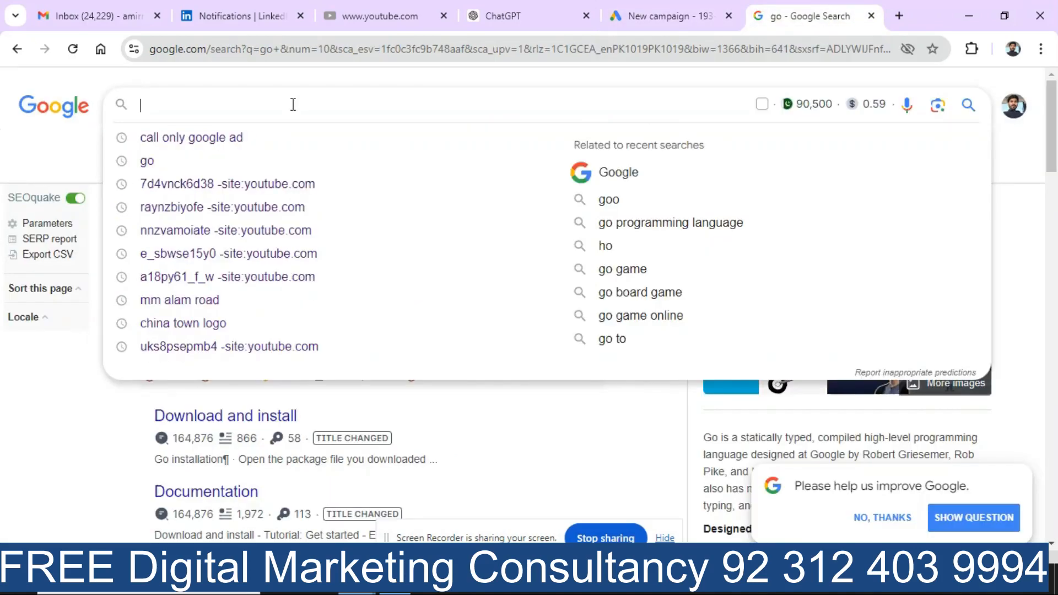
{"action": "type", "text": "call on"}
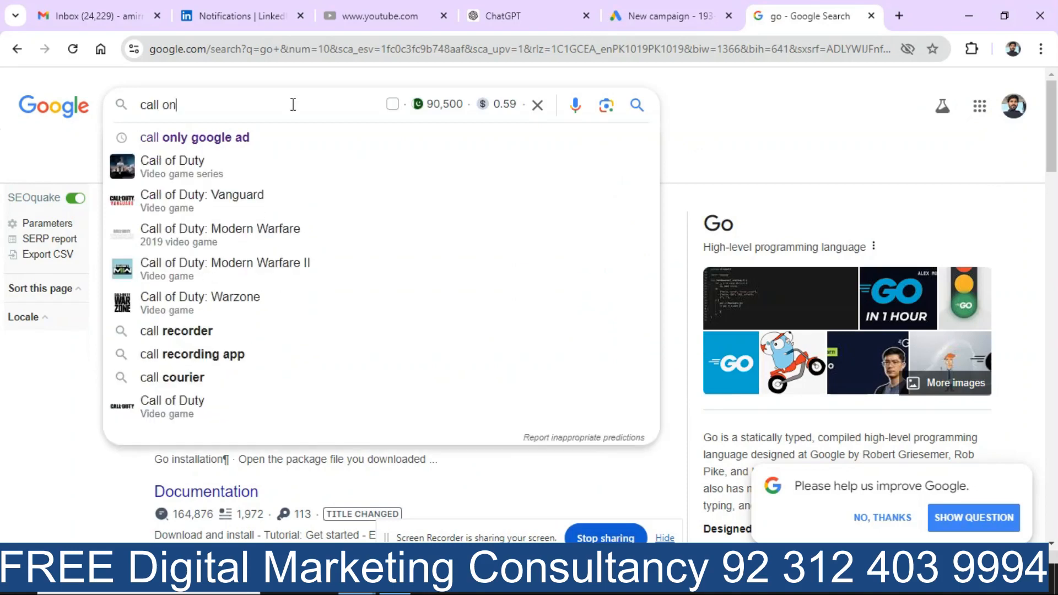
{"action": "left_click", "coordinate": [221, 137]}
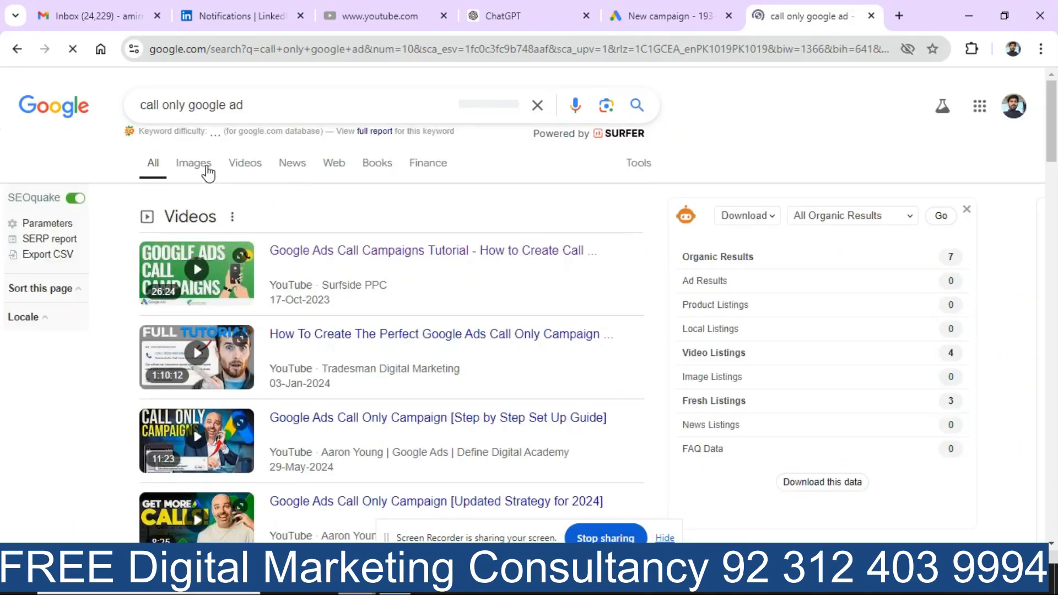
{"action": "left_click", "coordinate": [194, 164]}
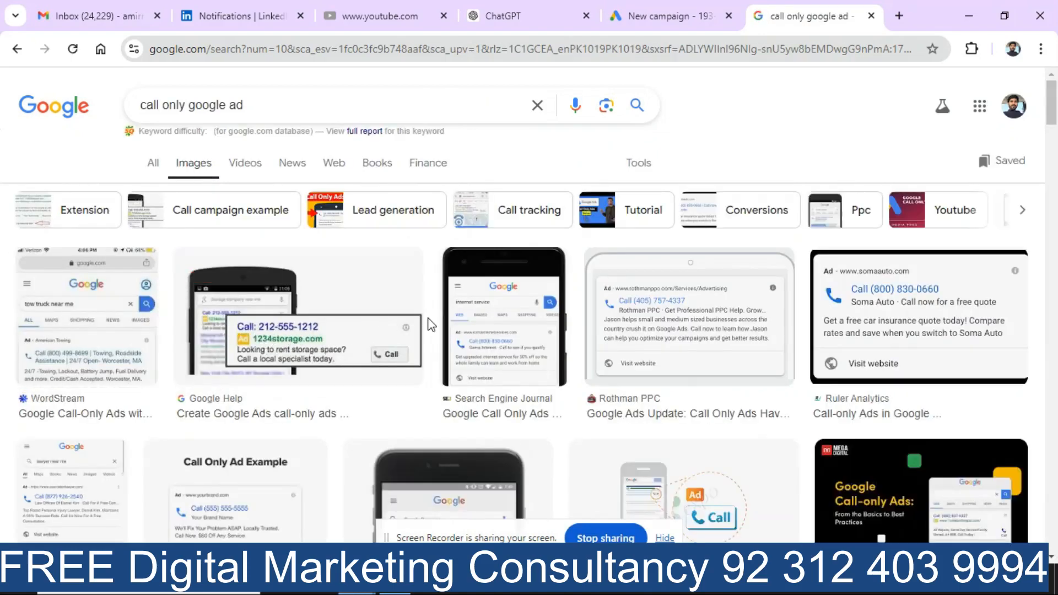
Step: Open the Search Engine Journal example image in a new window, then return to Google Ads
{"action": "right_click", "coordinate": [516, 341]}
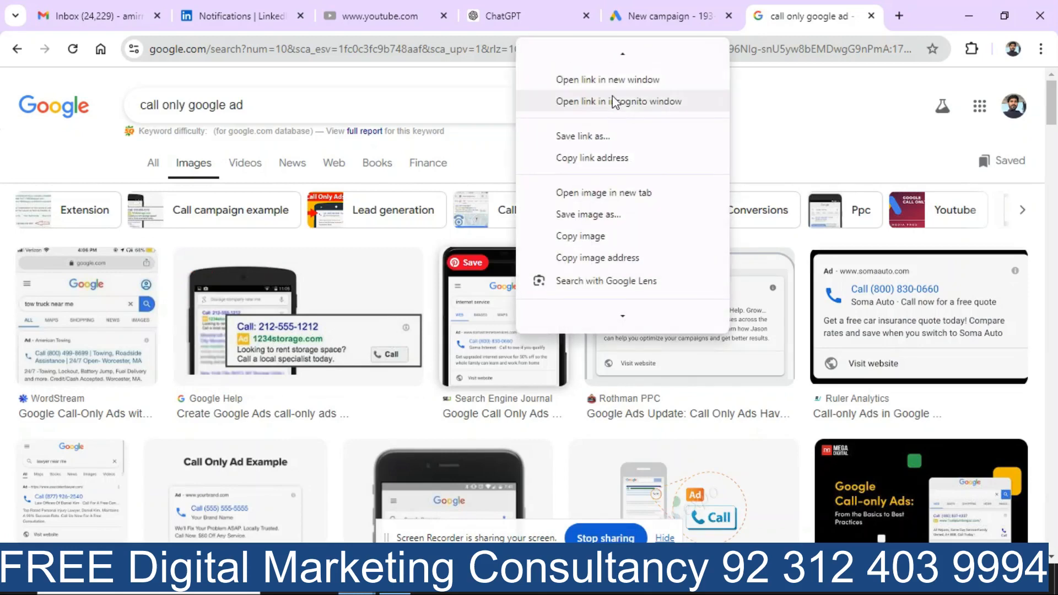
{"action": "left_click", "coordinate": [611, 79]}
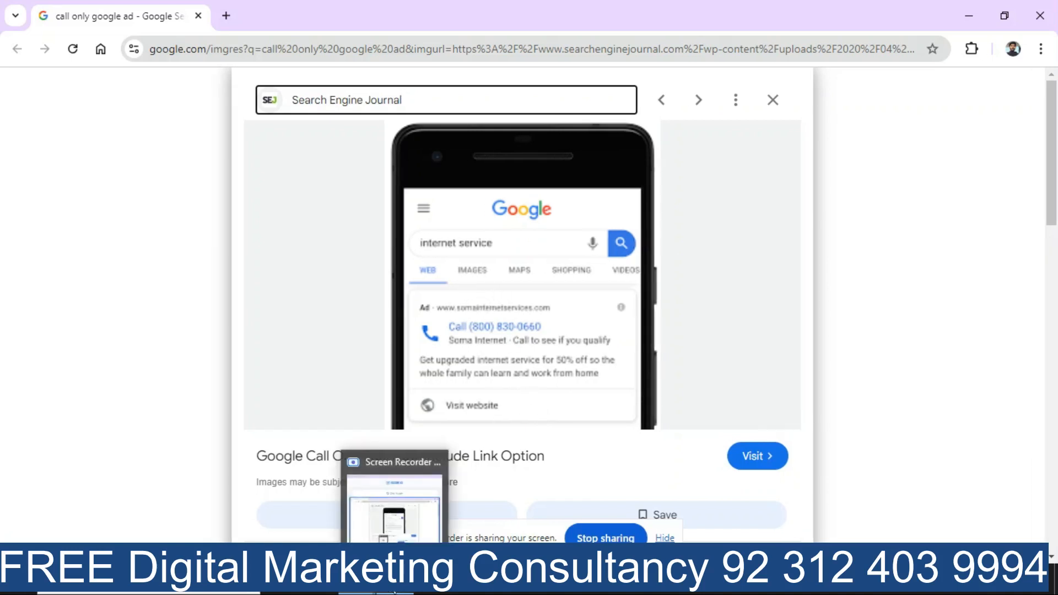
{"action": "mouse_move", "coordinate": [361, 593]}
{"action": "left_click", "coordinate": [249, 527]}
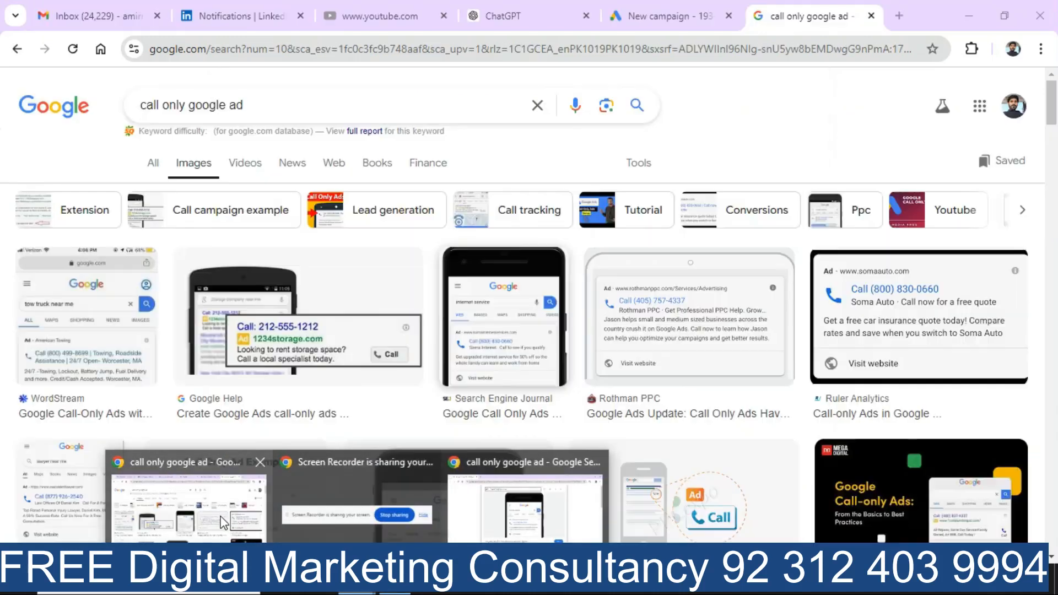
{"action": "left_click", "coordinate": [658, 16]}
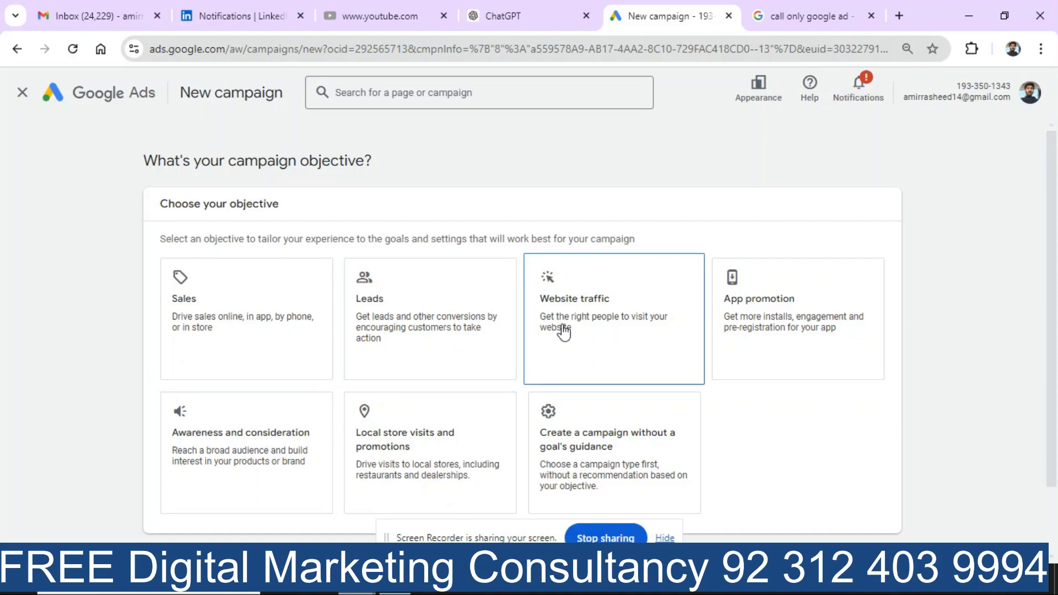
Step: Pick Website traffic as the objective and Search as the campaign type
{"action": "left_click", "coordinate": [563, 332]}
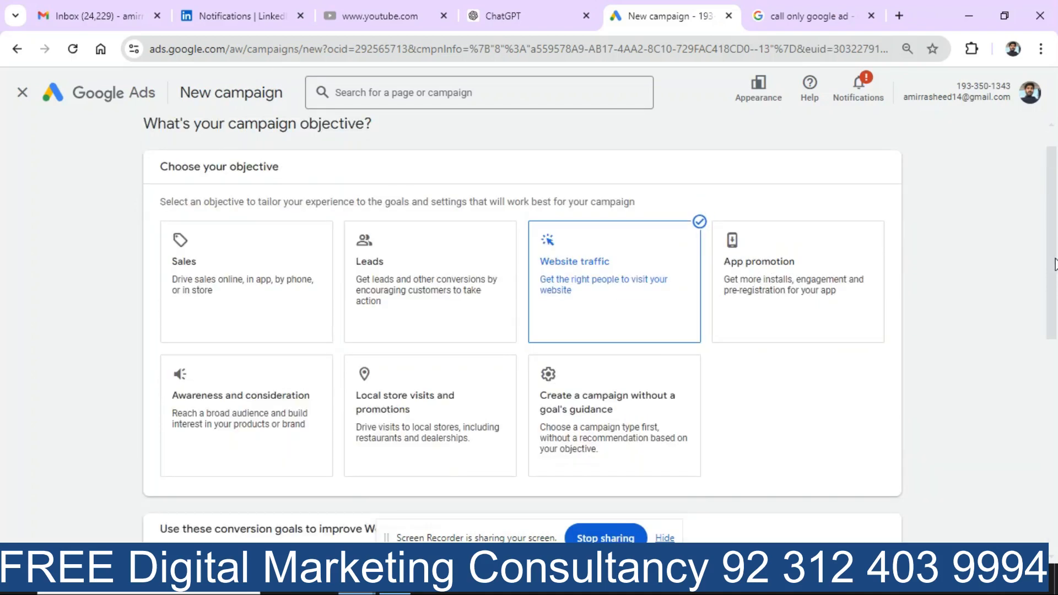
{"action": "left_click_drag", "start_coordinate": [1055, 266], "coordinate": [1047, 485]}
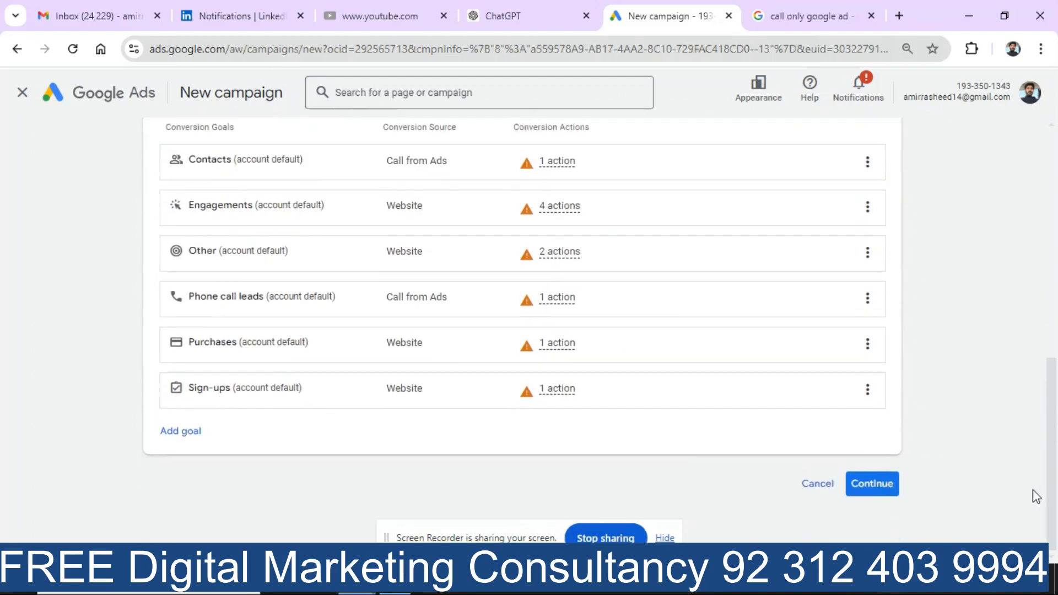
{"action": "left_click", "coordinate": [887, 493]}
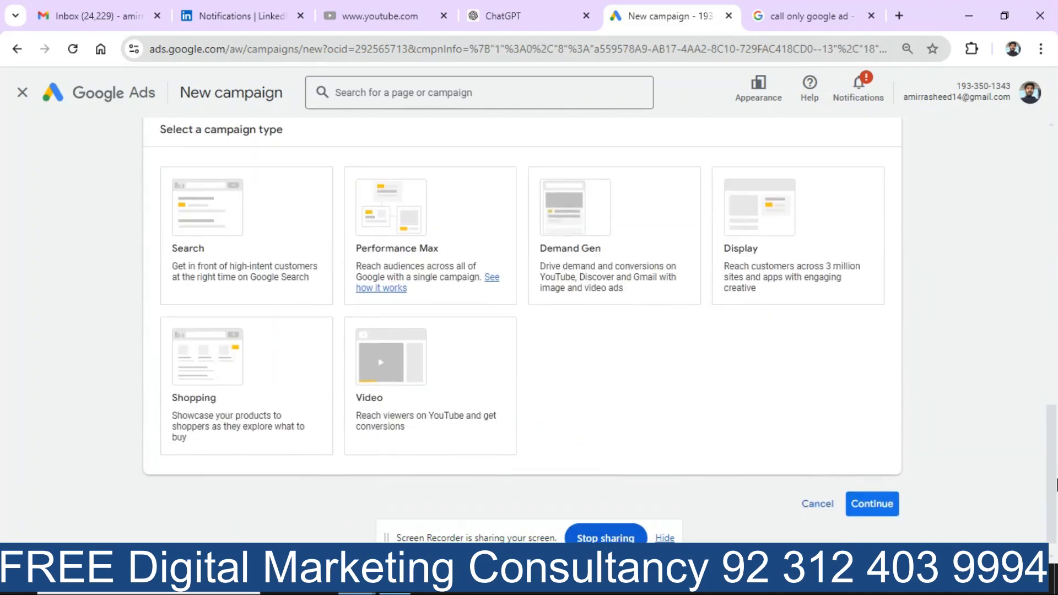
{"action": "left_click", "coordinate": [253, 303]}
{"action": "left_click", "coordinate": [223, 242]}
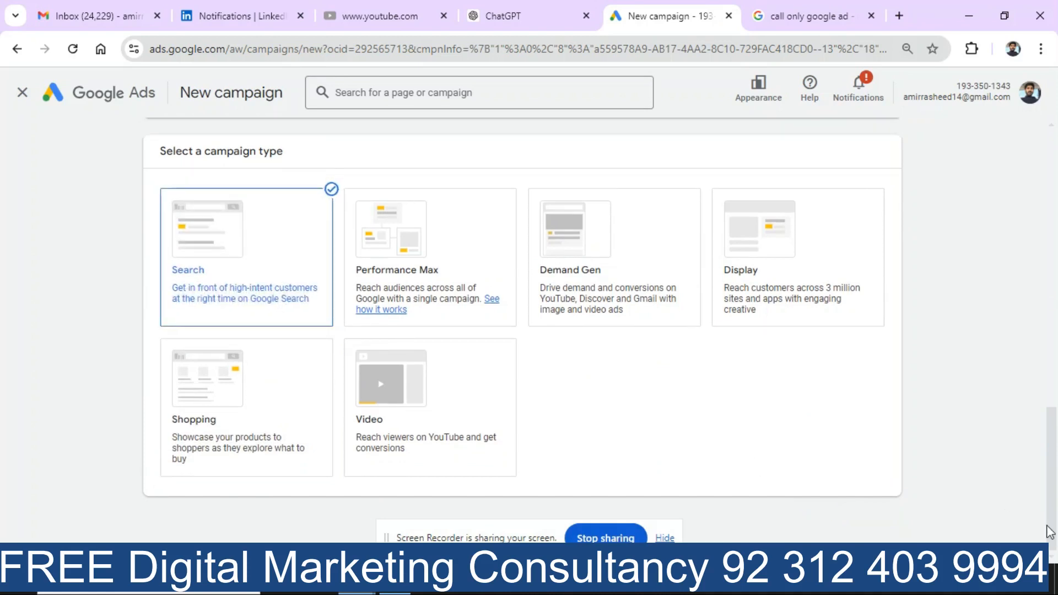
{"action": "key", "text": "ctrl+a"}
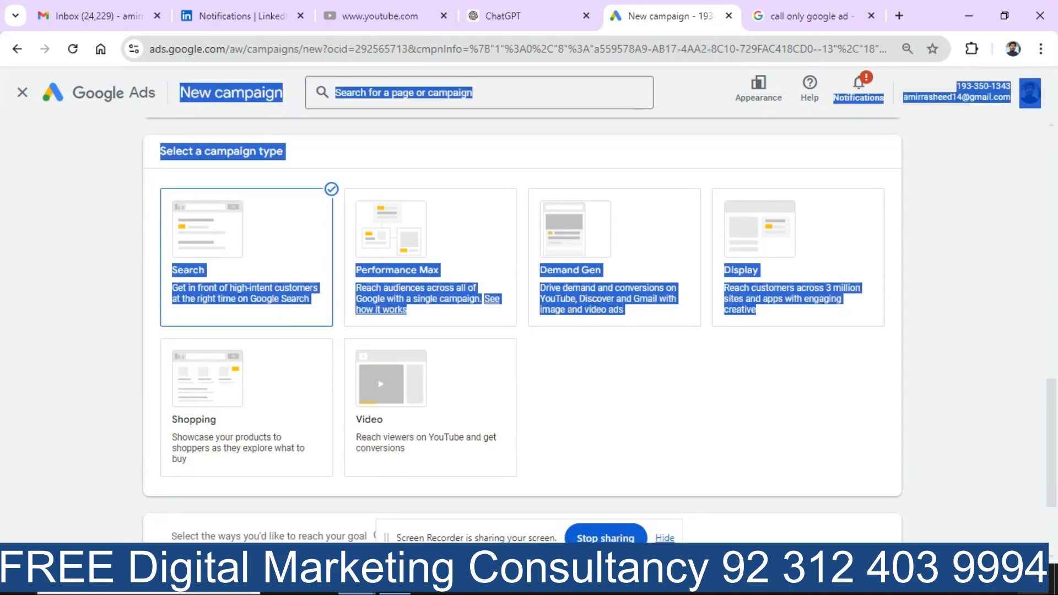
{"action": "left_click", "coordinate": [88, 277]}
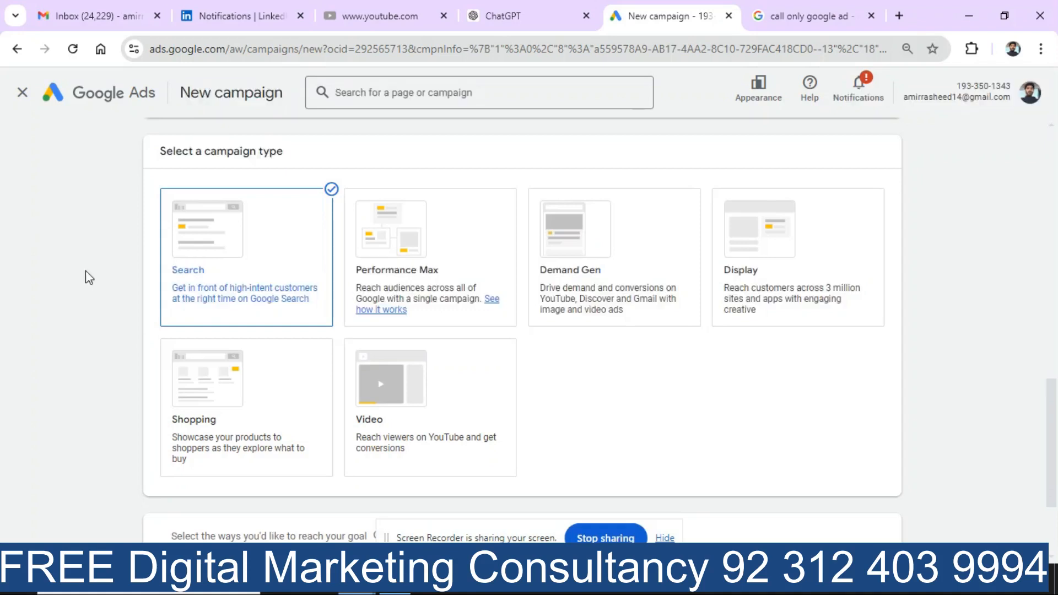
{"action": "left_click_drag", "start_coordinate": [1056, 439], "coordinate": [1055, 480]}
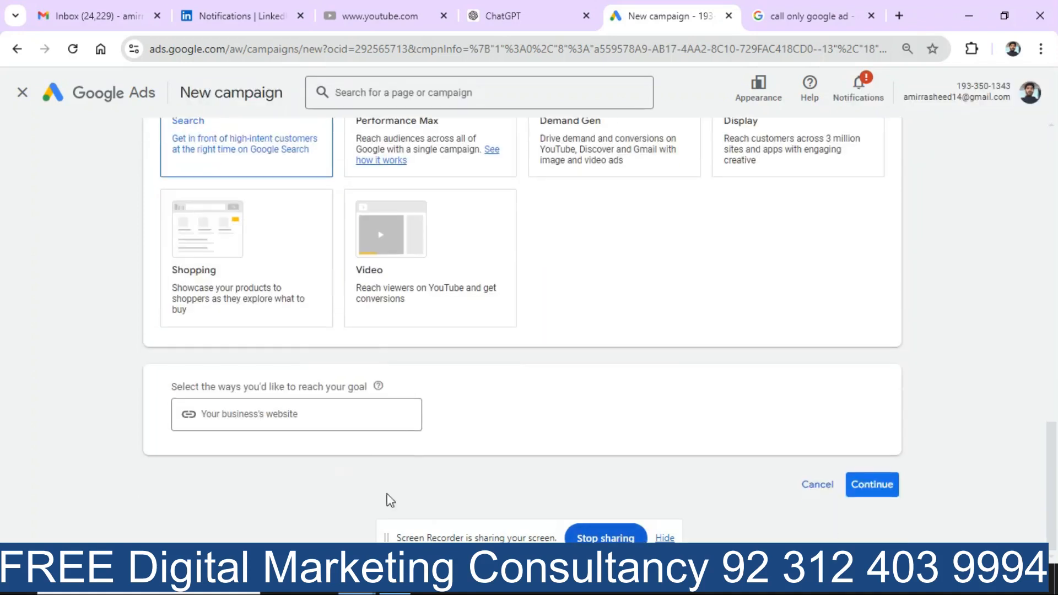
{"action": "left_click", "coordinate": [357, 416]}
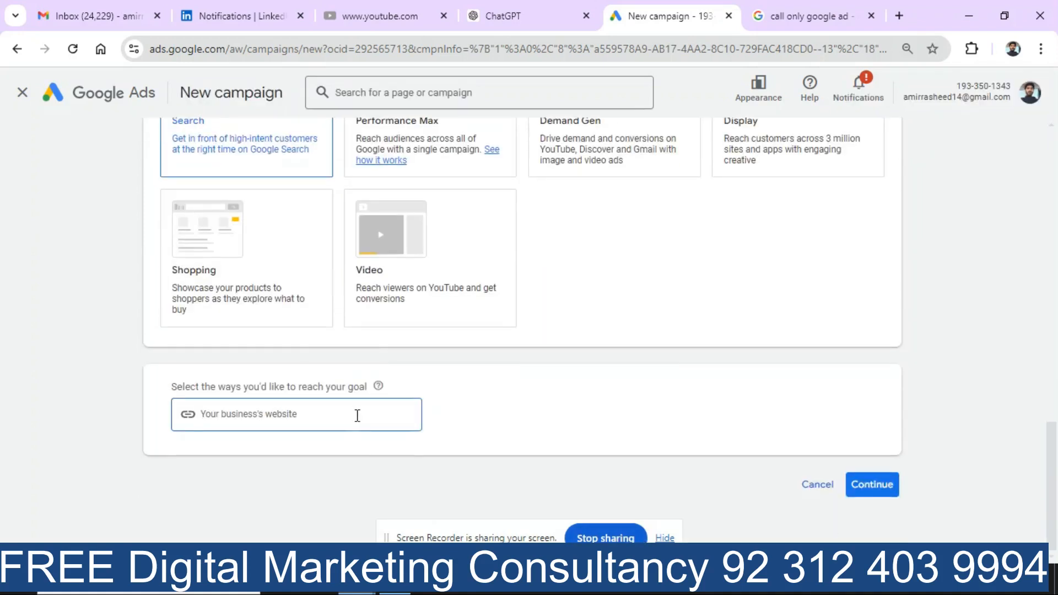
{"action": "type", "text": "www"}
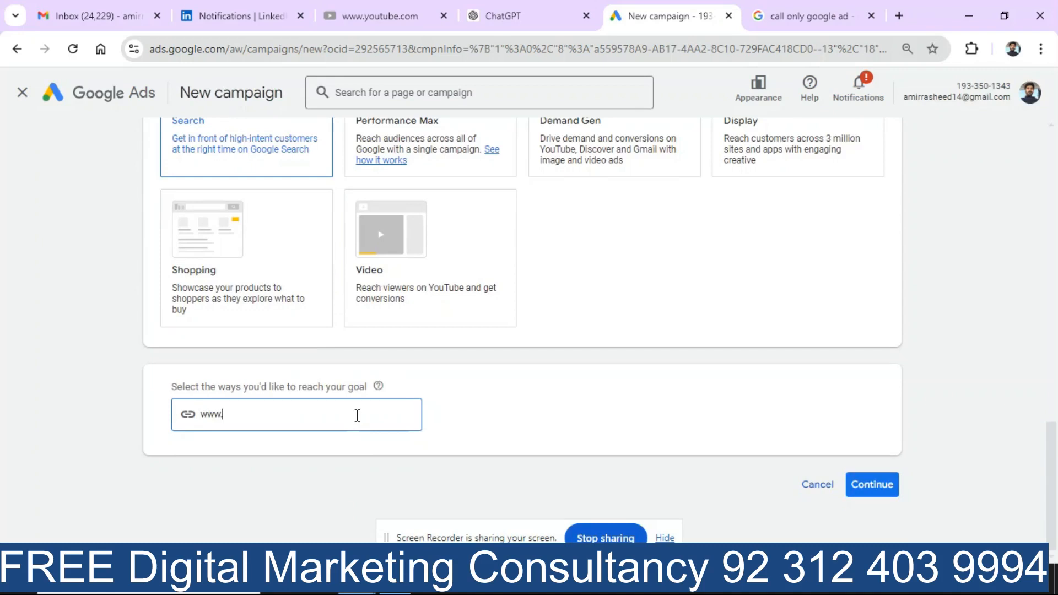
{"action": "type", "text": ".amirrasheed.com"}
{"action": "left_click", "coordinate": [147, 393]}
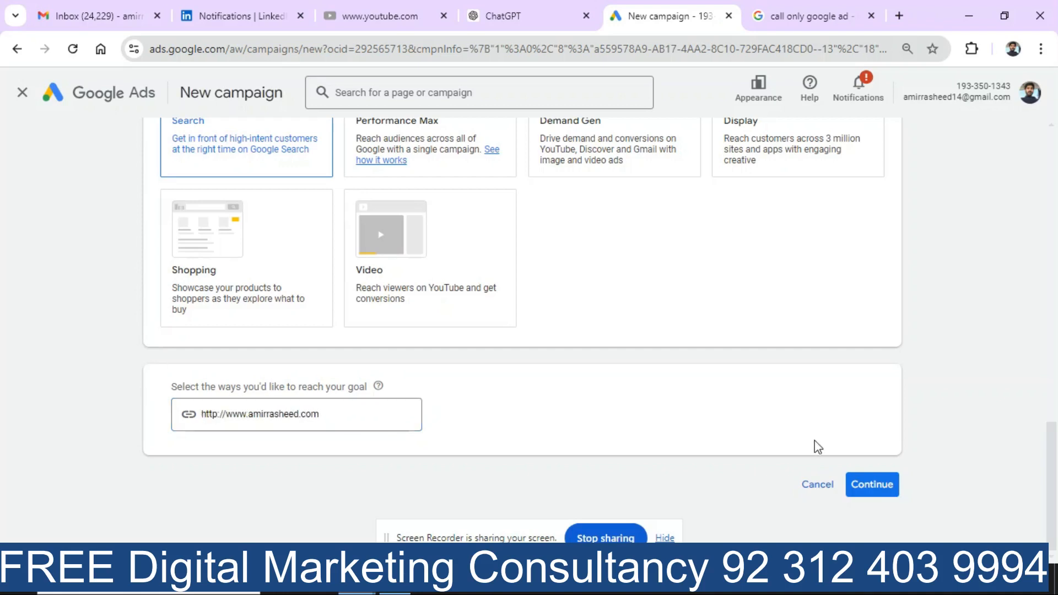
{"action": "left_click", "coordinate": [883, 495]}
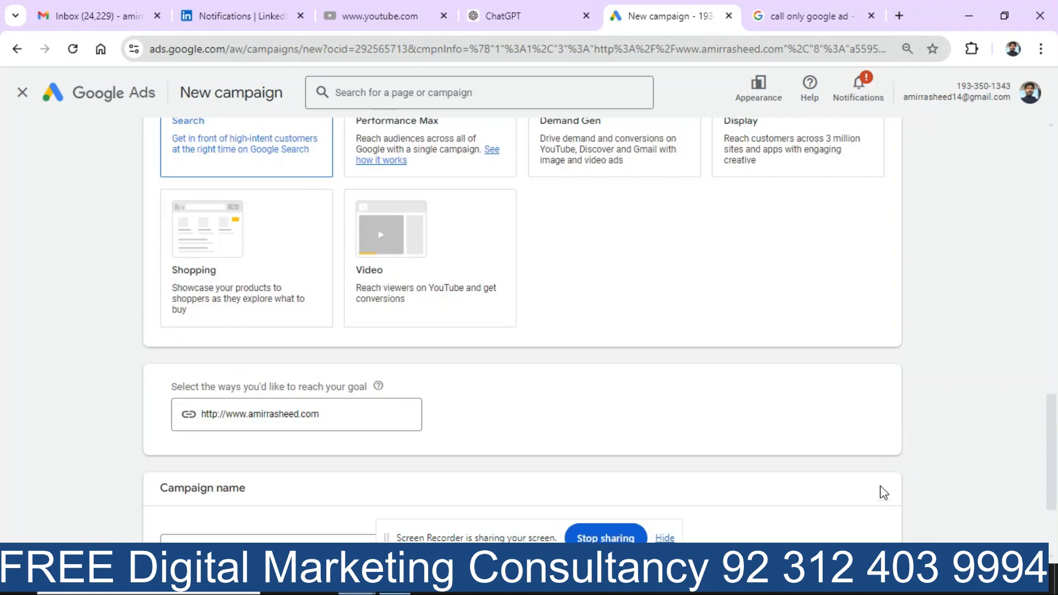
{"action": "left_click_drag", "start_coordinate": [1054, 412], "coordinate": [1049, 485]}
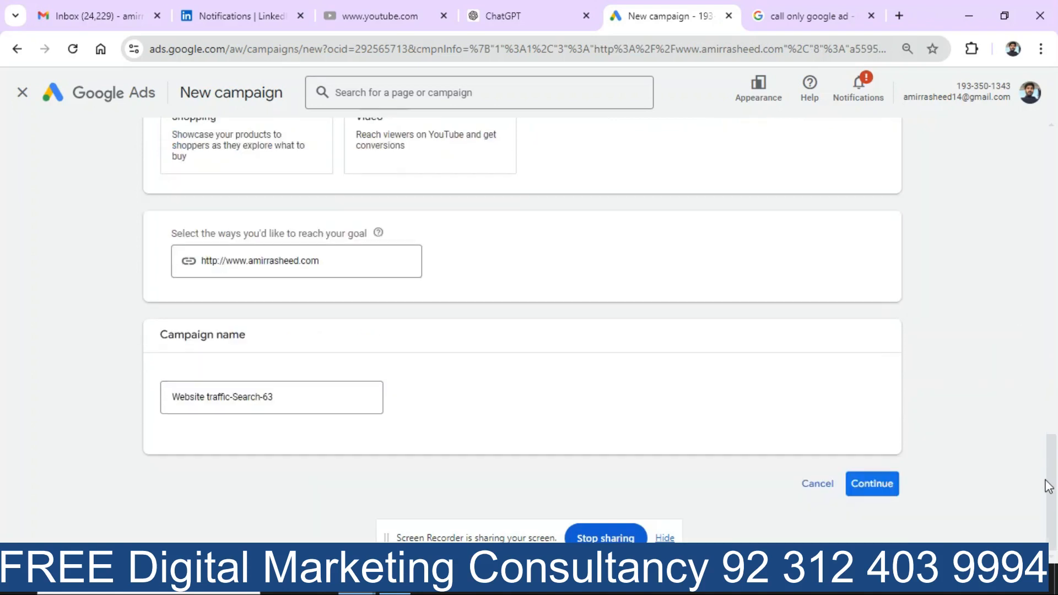
Step: Cancel, start over without a goal's guidance, choose Search, and continue
{"action": "left_click", "coordinate": [816, 486]}
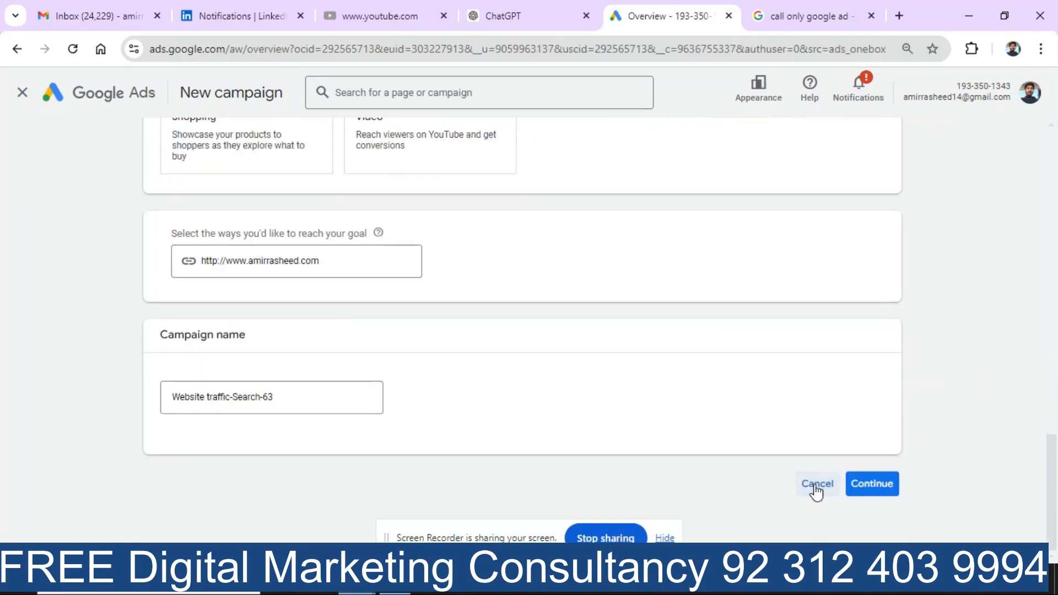
{"action": "left_click", "coordinate": [382, 288]}
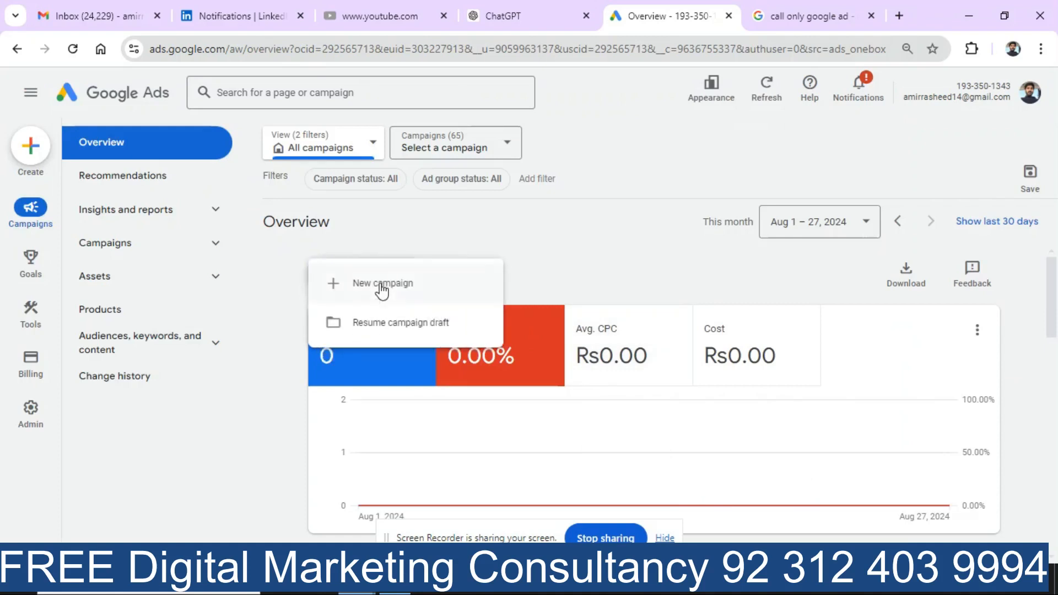
{"action": "left_click", "coordinate": [381, 287]}
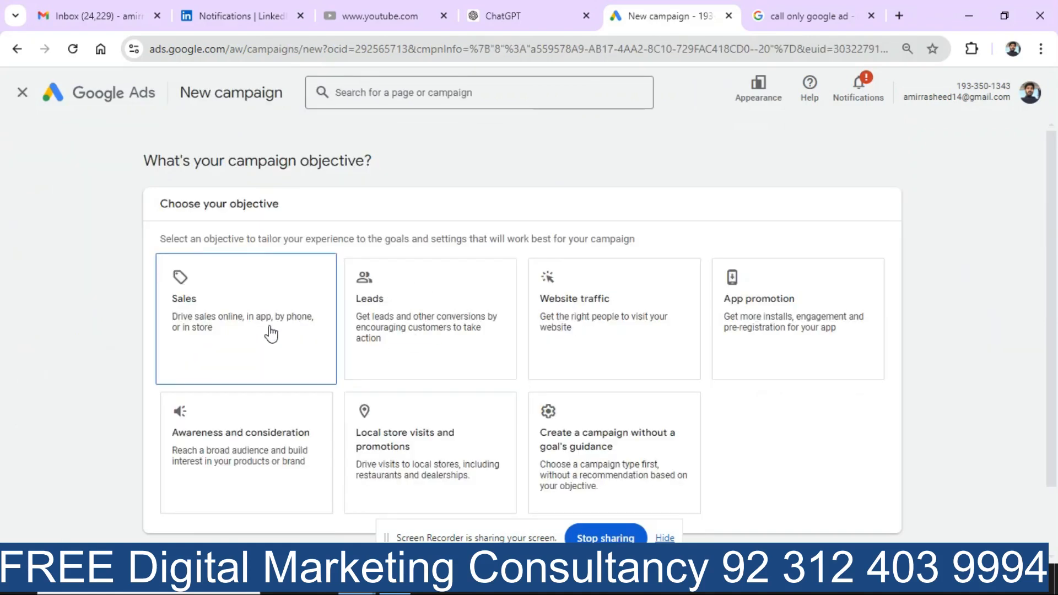
{"action": "left_click", "coordinate": [598, 447]}
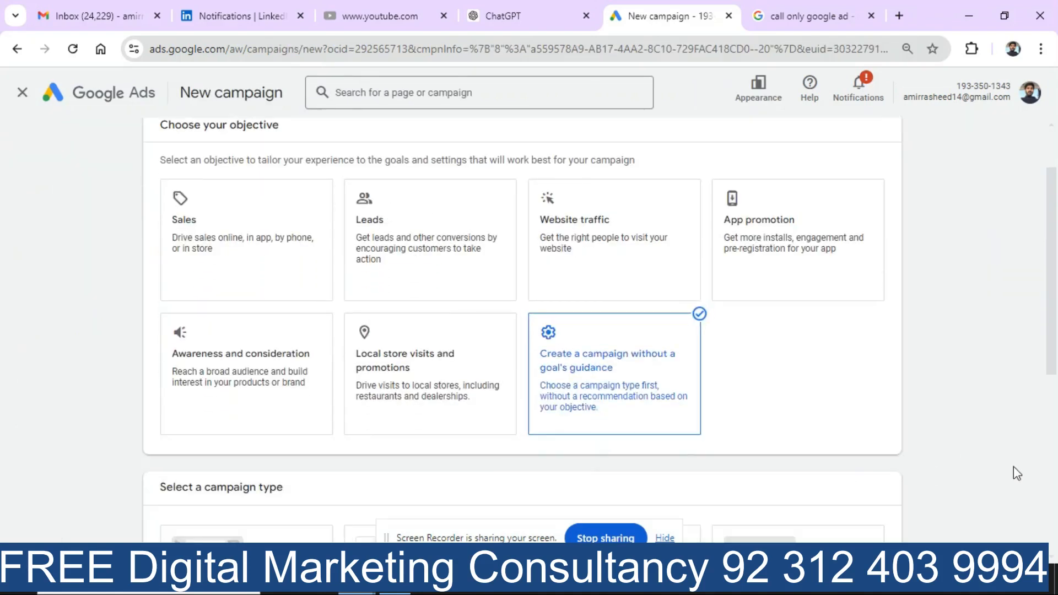
{"action": "left_click", "coordinate": [329, 263]}
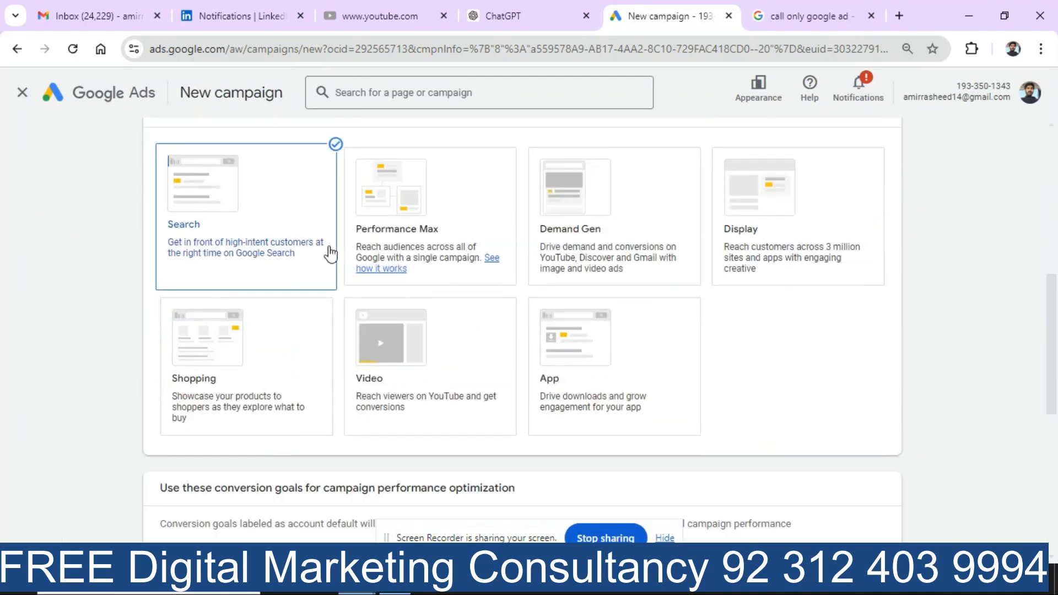
{"action": "left_click_drag", "start_coordinate": [1054, 397], "coordinate": [1050, 527]}
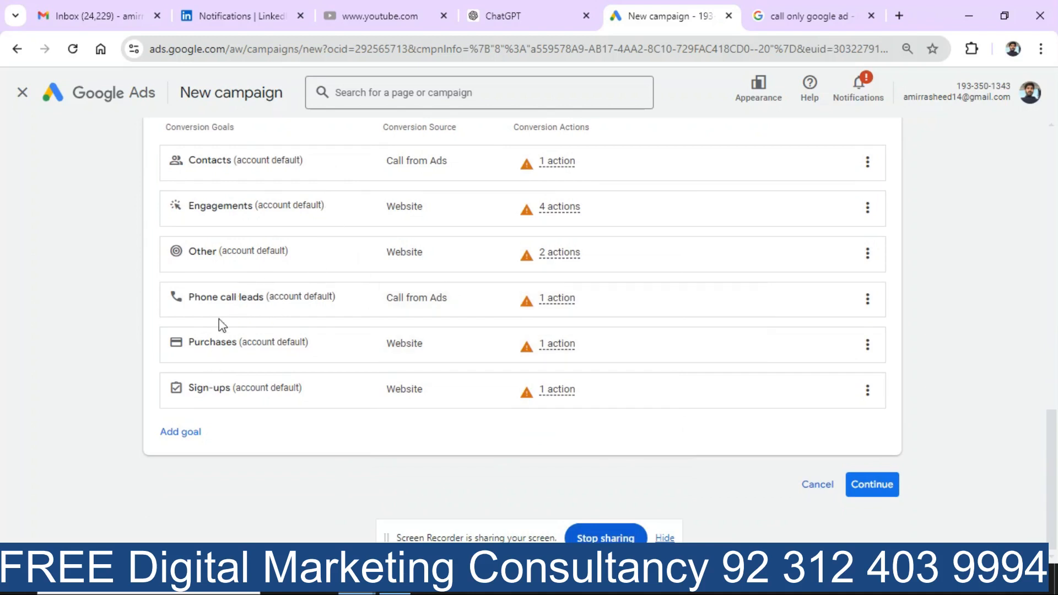
{"action": "left_click", "coordinate": [882, 497]}
{"action": "left_click_drag", "start_coordinate": [1054, 413], "coordinate": [1051, 448]}
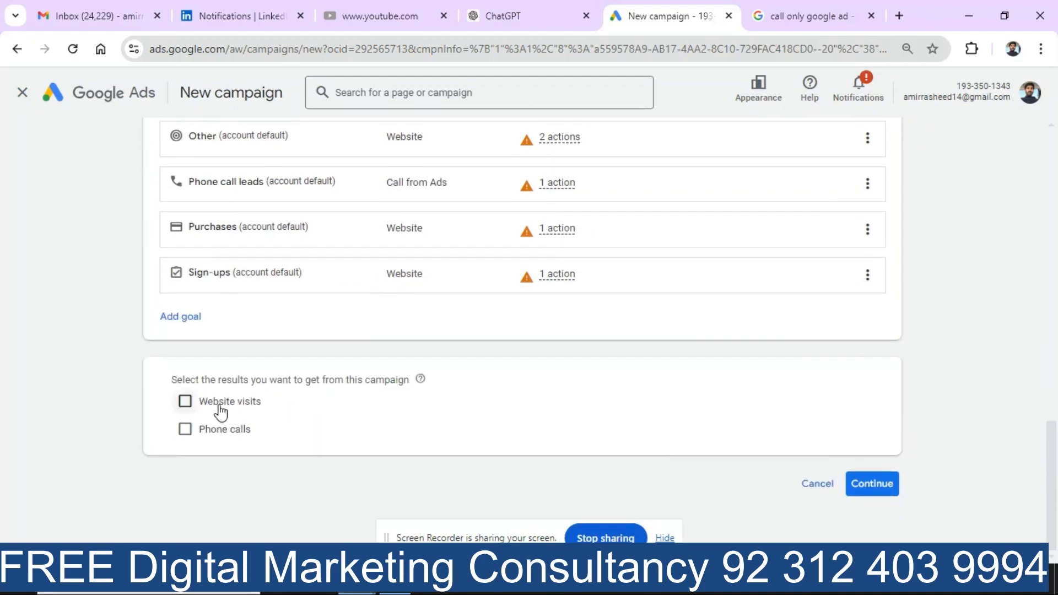
Step: Tick Phone calls and enter the business phone number with Pakistan as the country
{"action": "left_click", "coordinate": [188, 435]}
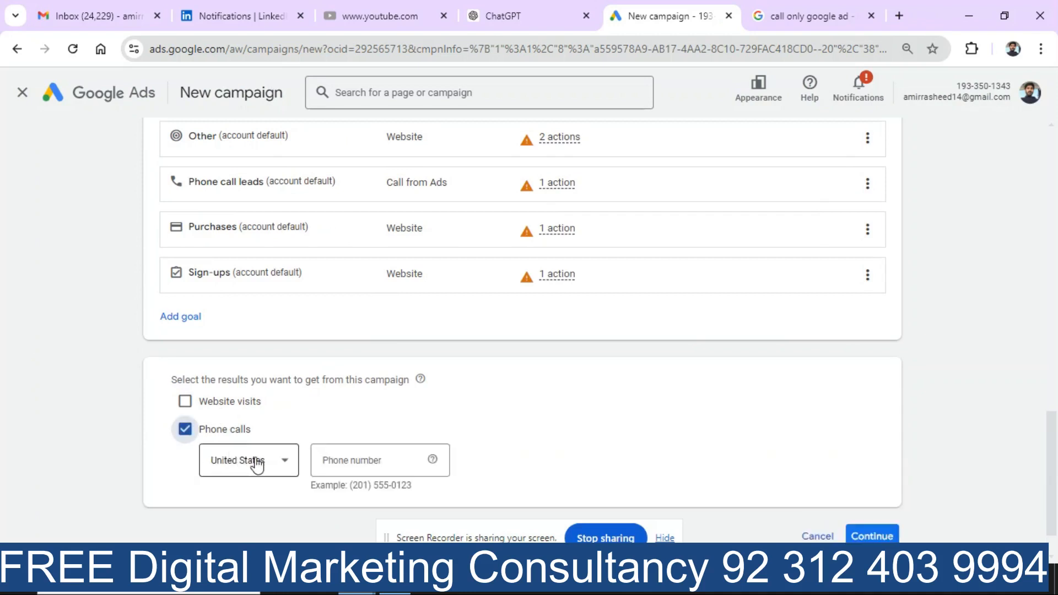
{"action": "left_click", "coordinate": [283, 462]}
{"action": "key", "text": "p"}
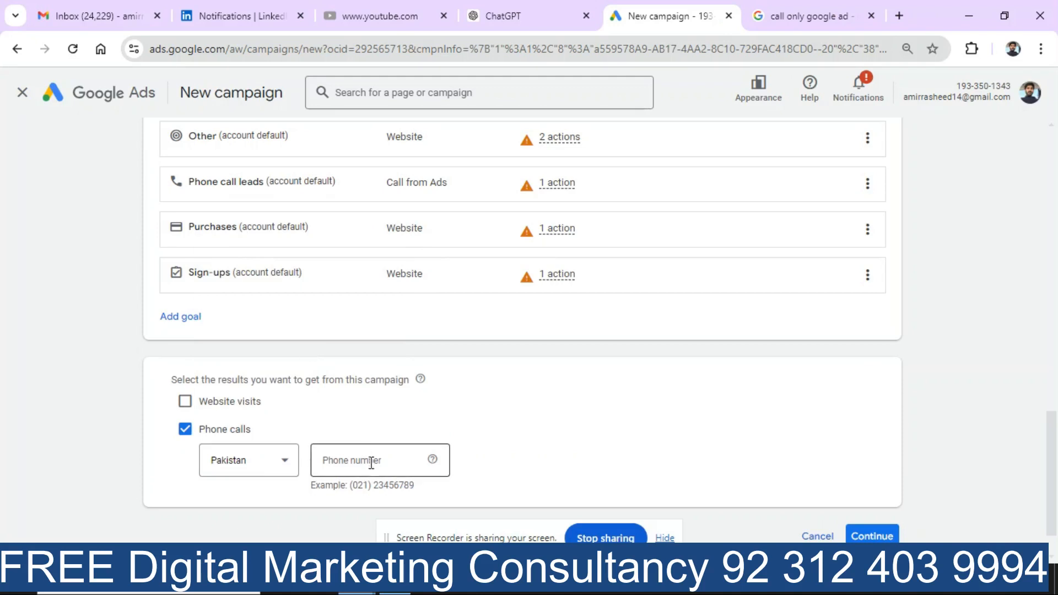
{"action": "left_click", "coordinate": [371, 461]}
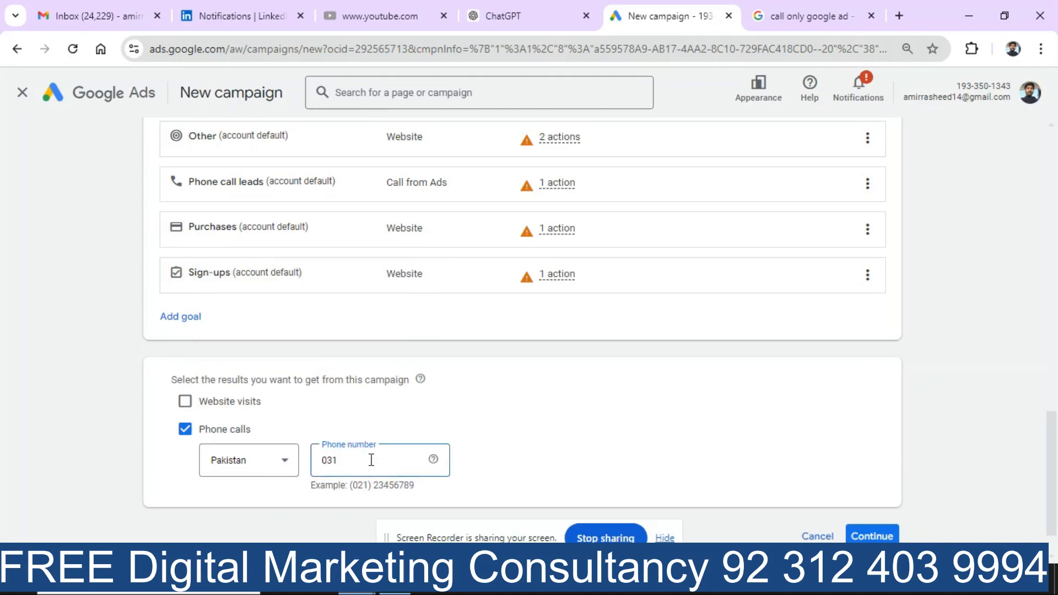
{"action": "left_click", "coordinate": [887, 532]}
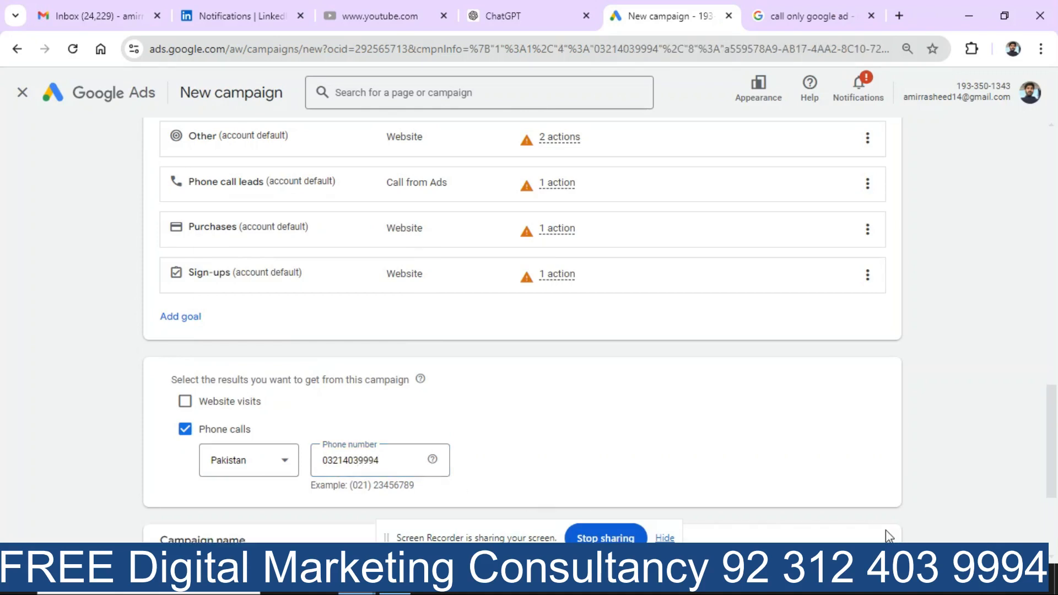
Step: Rename the campaign 'phone calls 27 Aug'
{"action": "left_click", "coordinate": [1053, 153]}
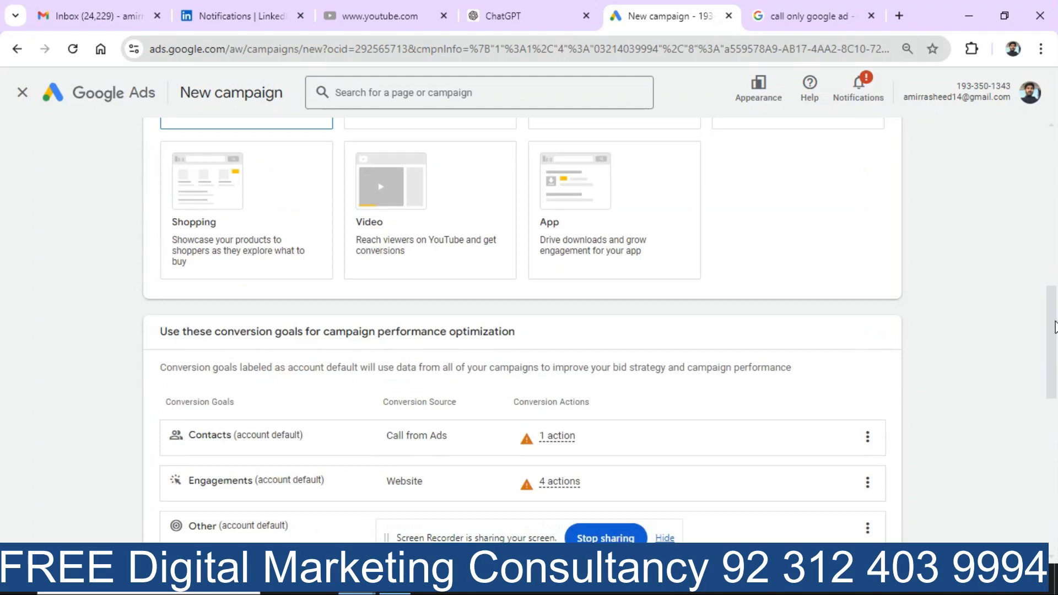
{"action": "left_click", "coordinate": [1052, 153]}
{"action": "left_click", "coordinate": [1054, 153]}
{"action": "left_click_drag", "start_coordinate": [1054, 153], "coordinate": [1054, 487]}
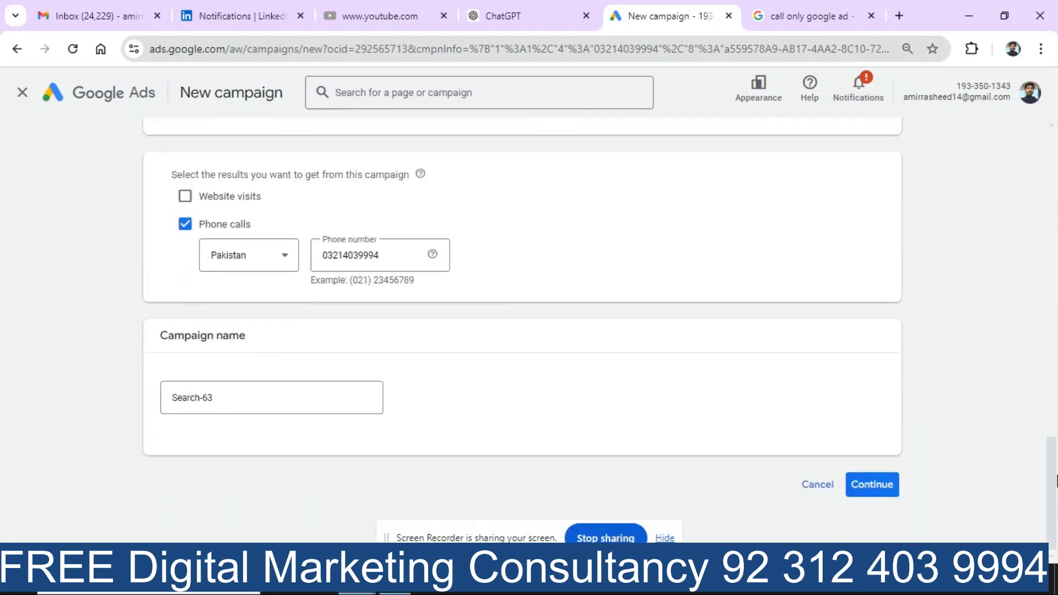
{"action": "left_click", "coordinate": [248, 403]}
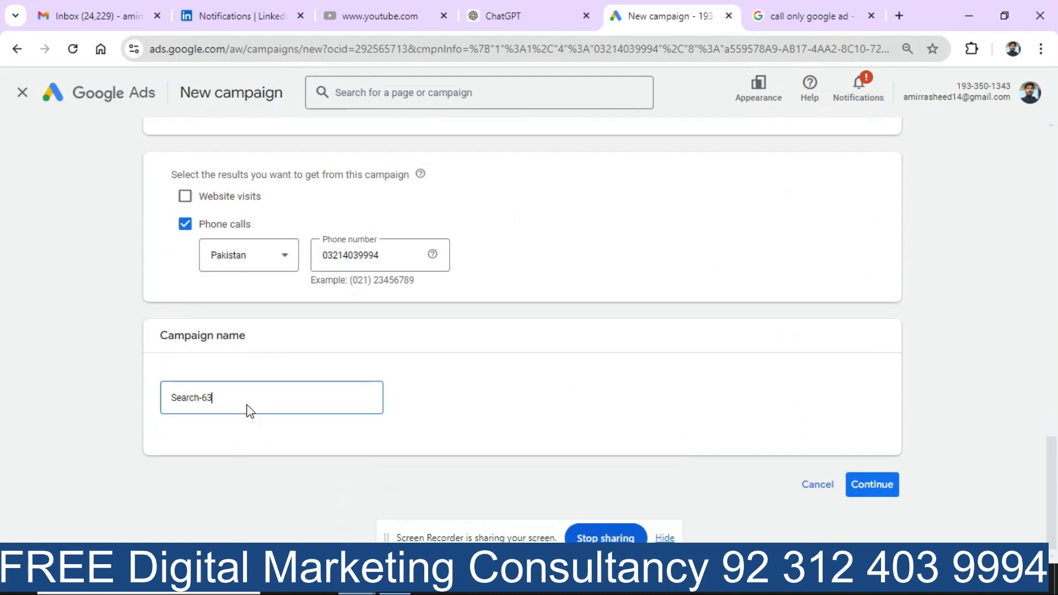
{"action": "key", "text": "BackSpace"}
{"action": "key", "text": "BackSpace"}
{"action": "key", "text": "BackSpace"}
{"action": "key", "text": "BackSpace"}
{"action": "key", "text": "BackSpace"}
{"action": "key", "text": "BackSpace"}
{"action": "key", "text": "BackSpace"}
{"action": "key", "text": "BackSpace"}
{"action": "type", "text": "phone calls 27 Aug"}
Step: Choose a new campaign over a saved draft, keep Conversions as the bidding focus, and go on
{"action": "left_click", "coordinate": [874, 486]}
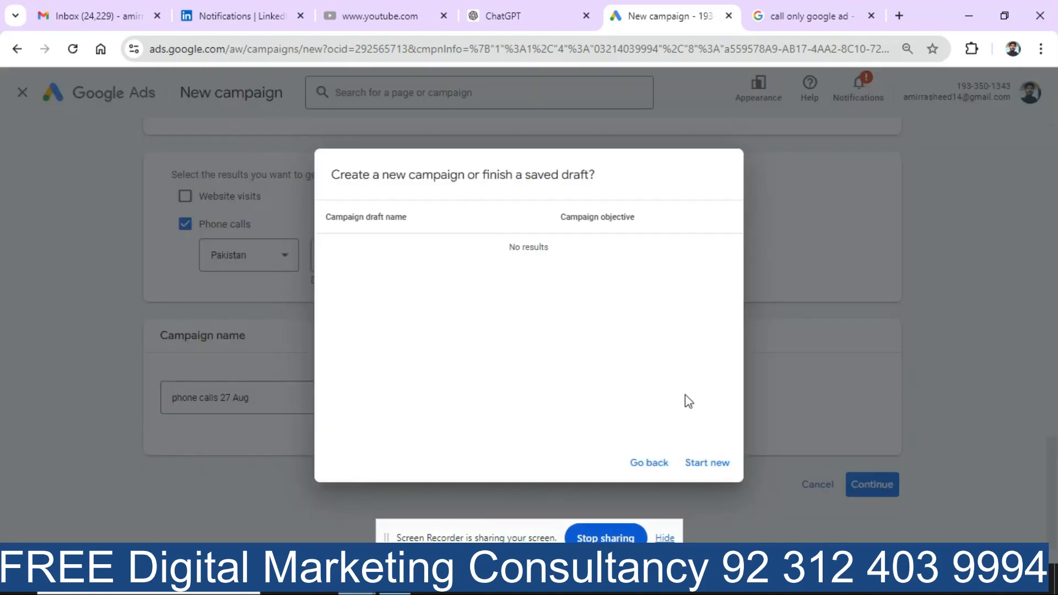
{"action": "left_click", "coordinate": [719, 465]}
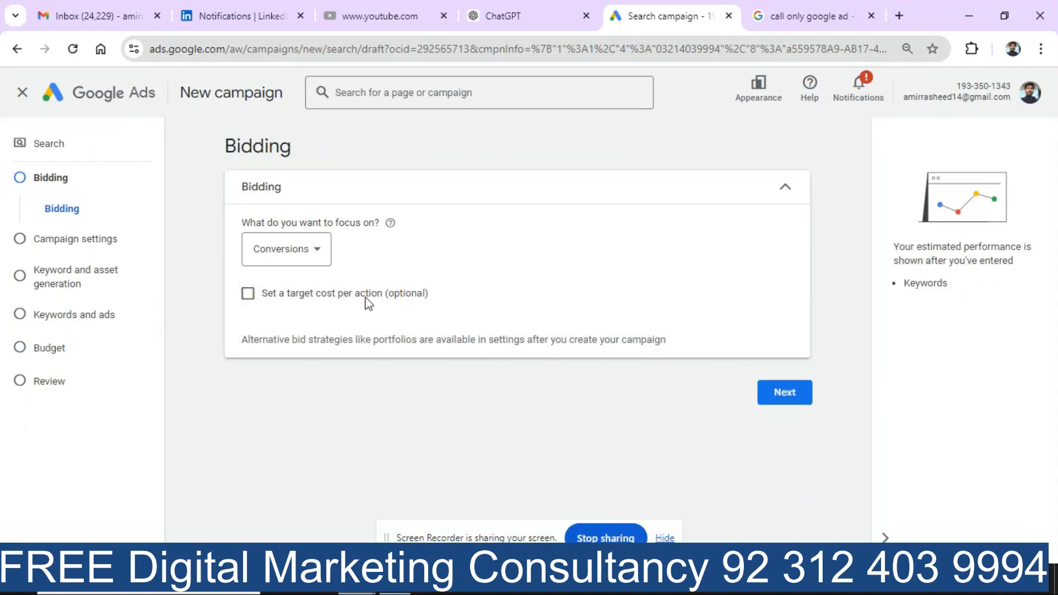
{"action": "left_click", "coordinate": [320, 253]}
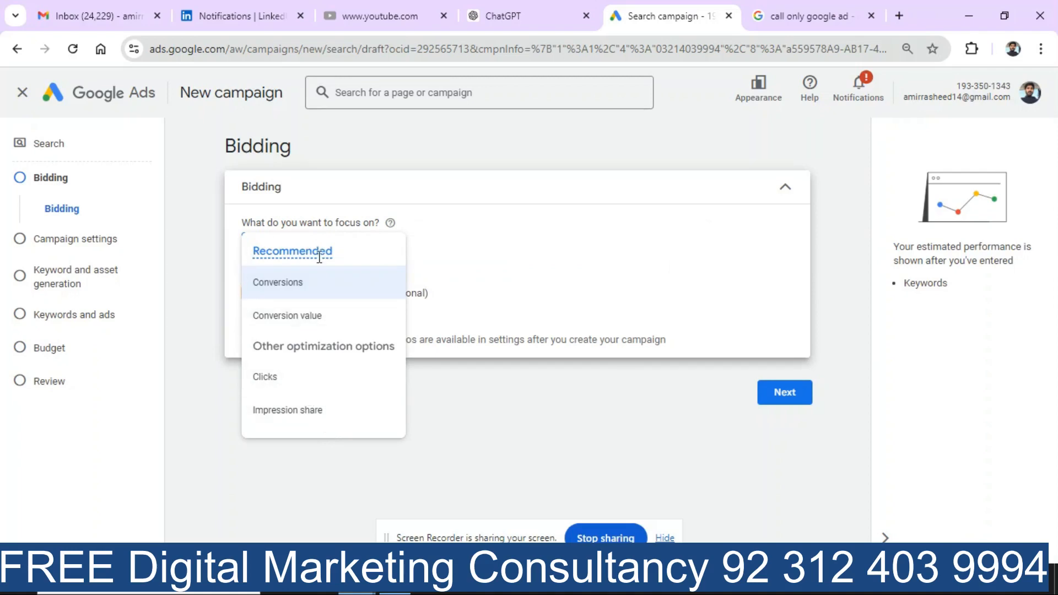
{"action": "left_click", "coordinate": [179, 296]}
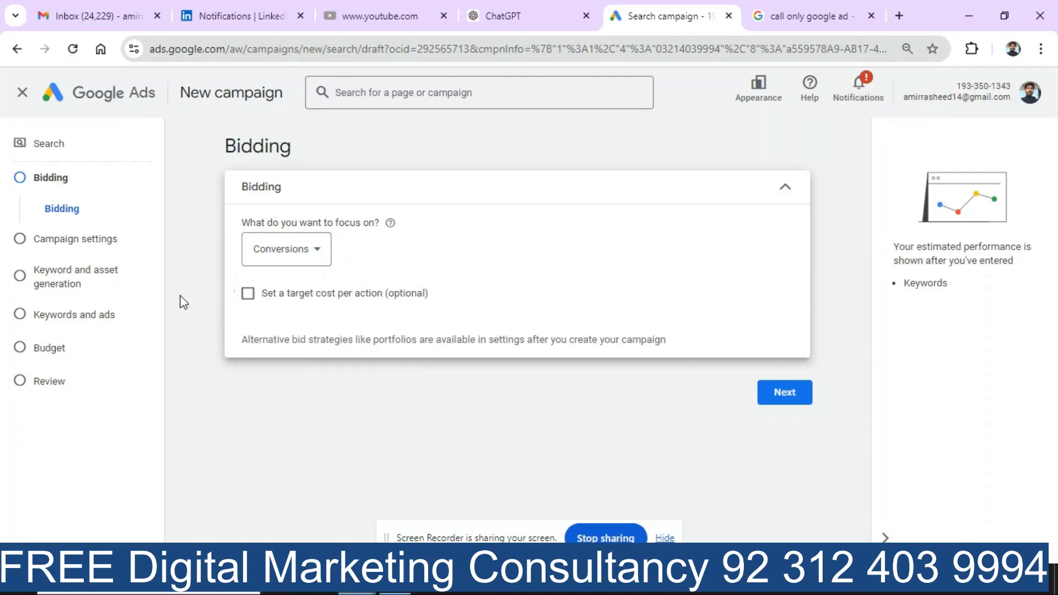
{"action": "left_click", "coordinate": [788, 394]}
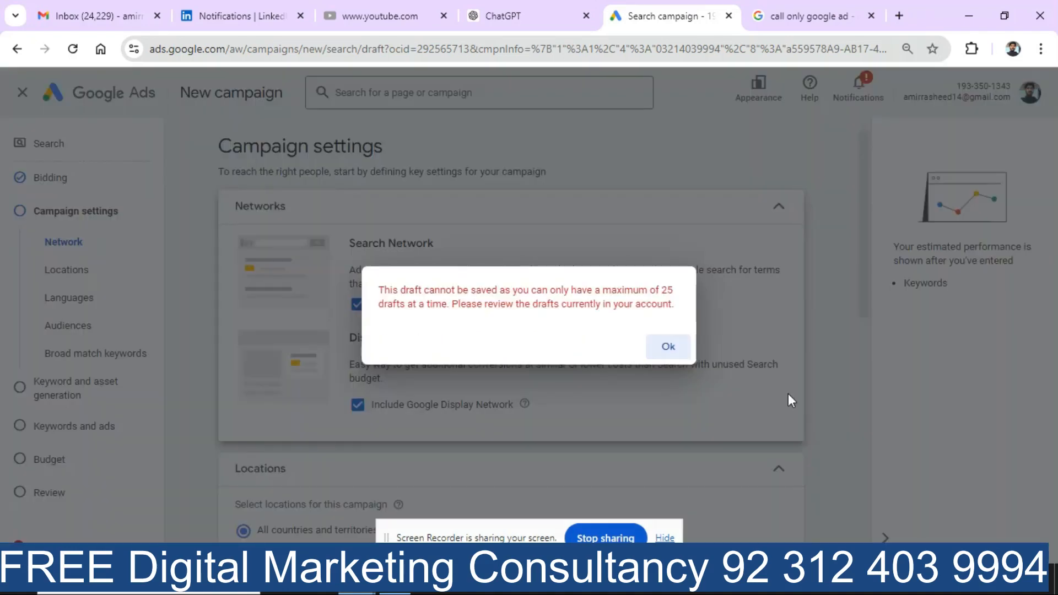
Step: Dismiss the draft-limit error and untick Google Display Network, leaving search partners included
{"action": "left_click", "coordinate": [678, 352]}
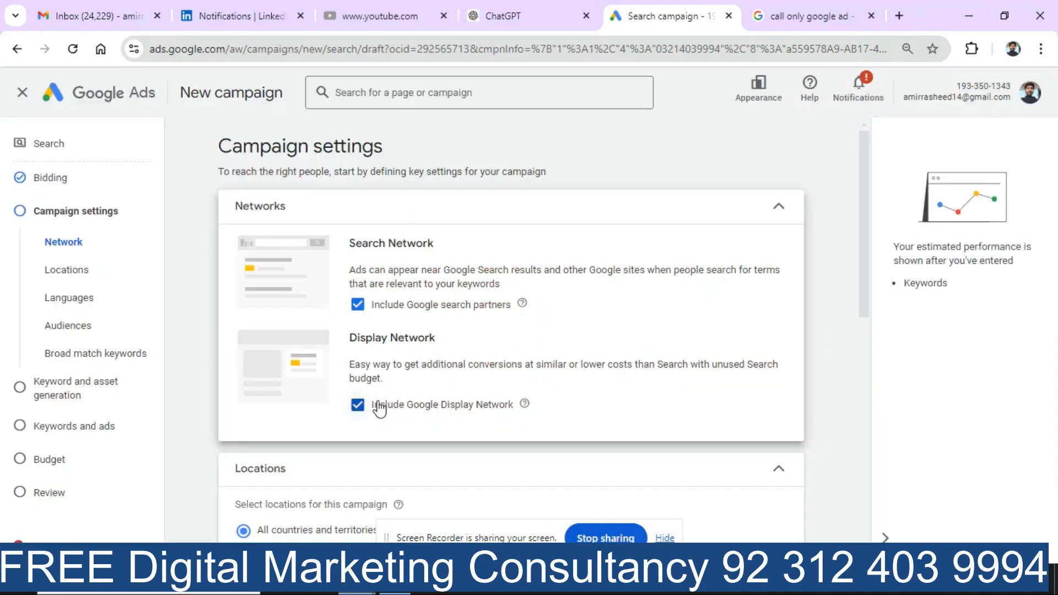
{"action": "left_click", "coordinate": [358, 405]}
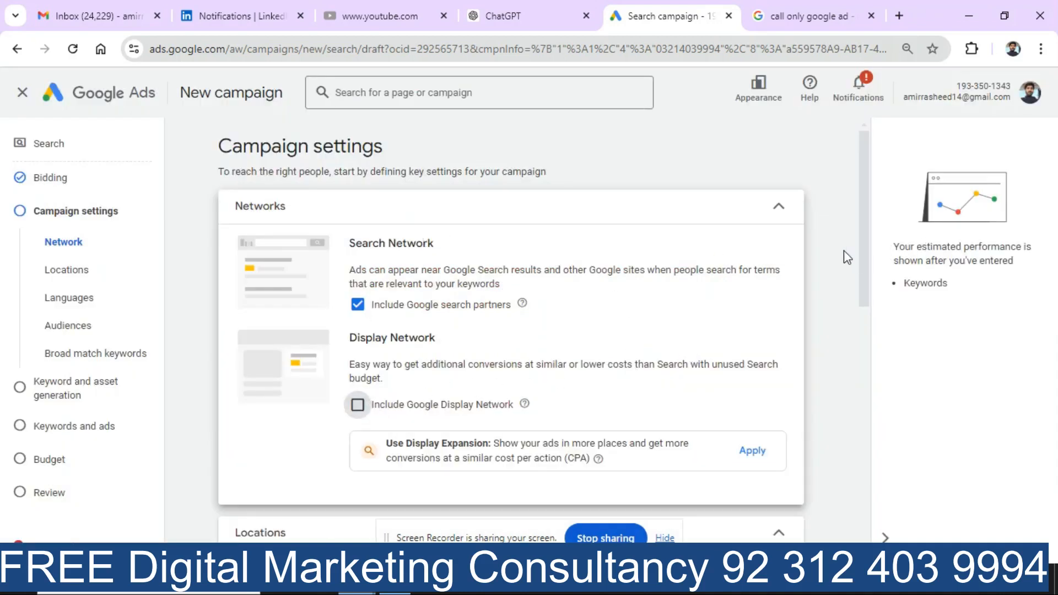
{"action": "left_click", "coordinate": [443, 304]}
{"action": "left_click", "coordinate": [358, 304]}
{"action": "left_click_drag", "start_coordinate": [862, 286], "coordinate": [862, 393]}
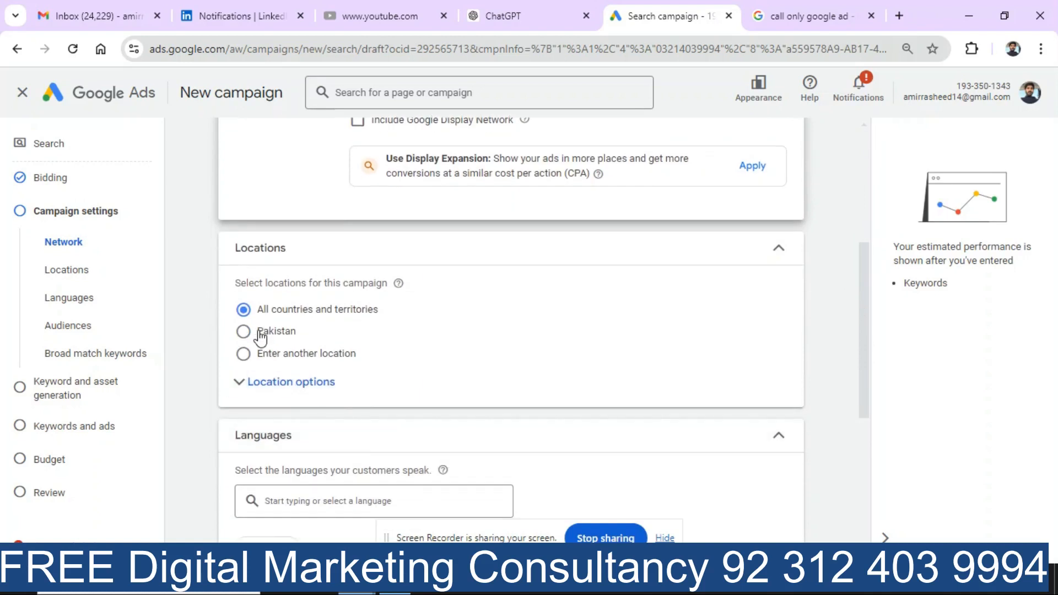
Step: Set location options to reach only people present in the targeted locations
{"action": "left_click", "coordinate": [279, 395]}
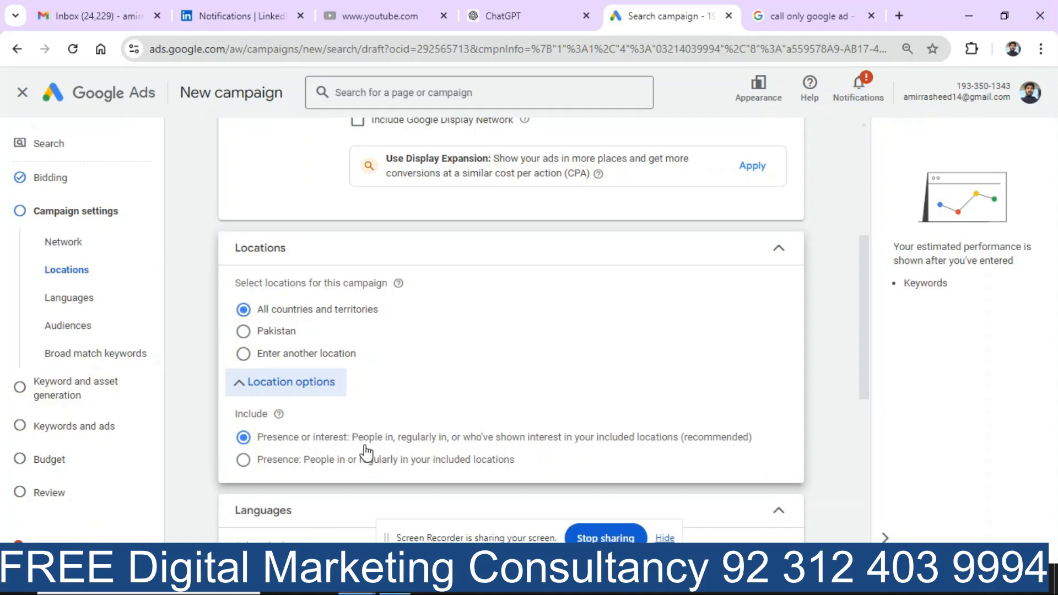
{"action": "left_click", "coordinate": [243, 461]}
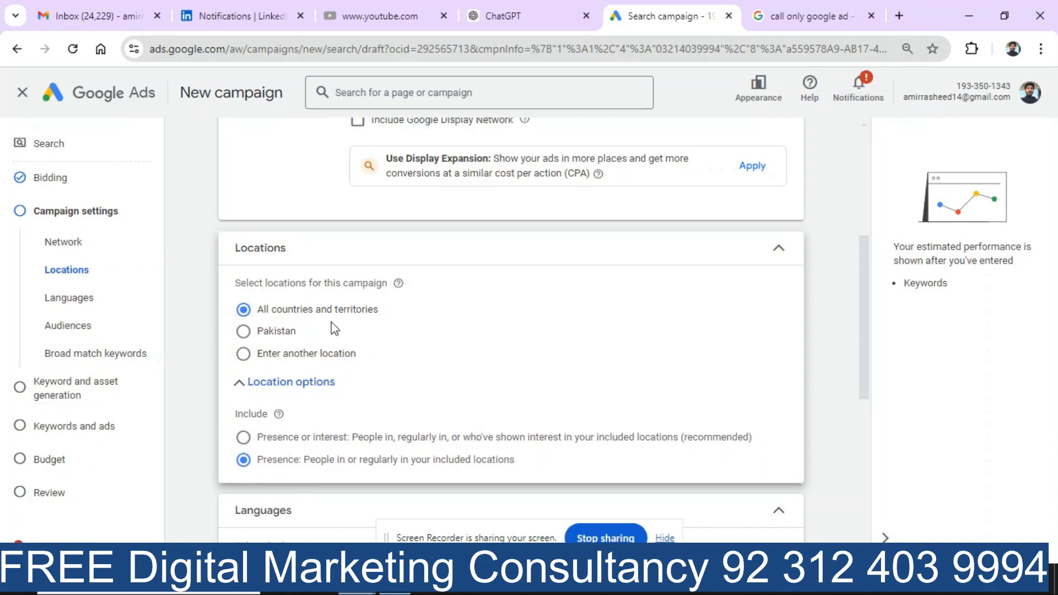
{"action": "left_click", "coordinate": [311, 388]}
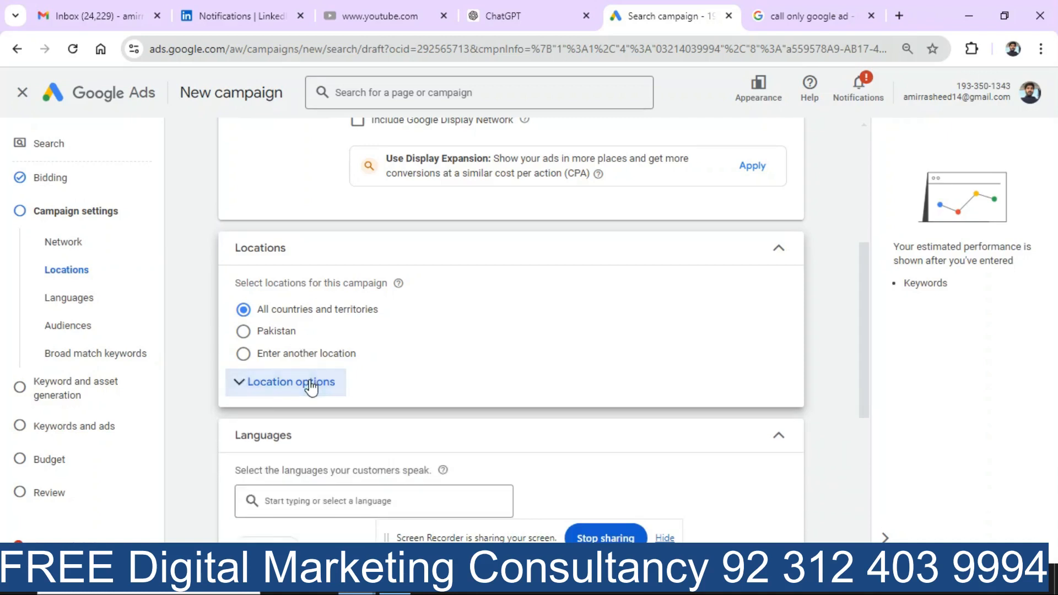
Step: Search 'isla' and include the Islamabad, Islamabad Capital Territory district as the location
{"action": "left_click", "coordinate": [276, 331]}
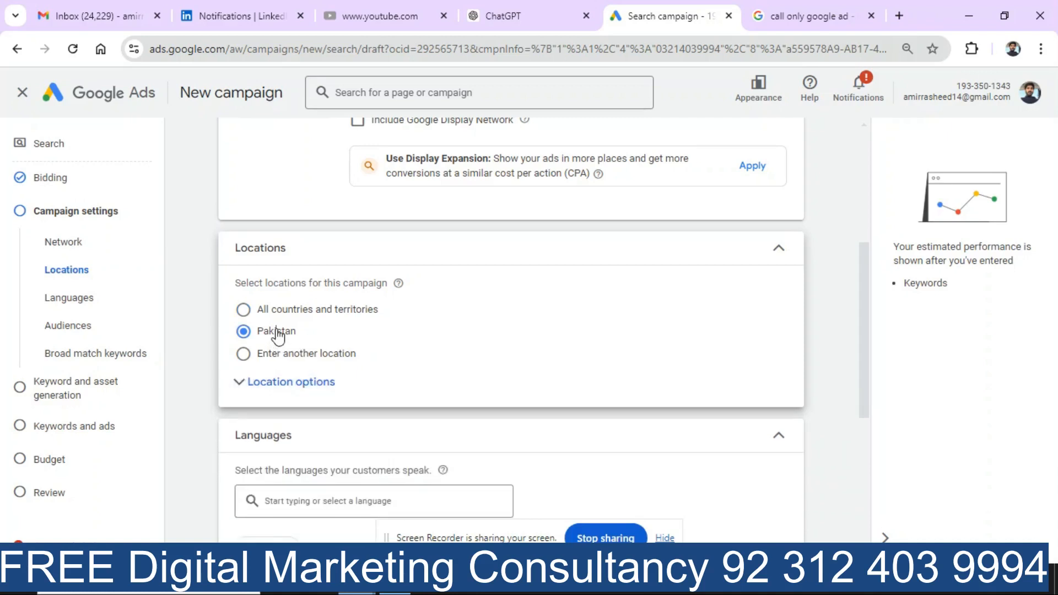
{"action": "left_click", "coordinate": [302, 386]}
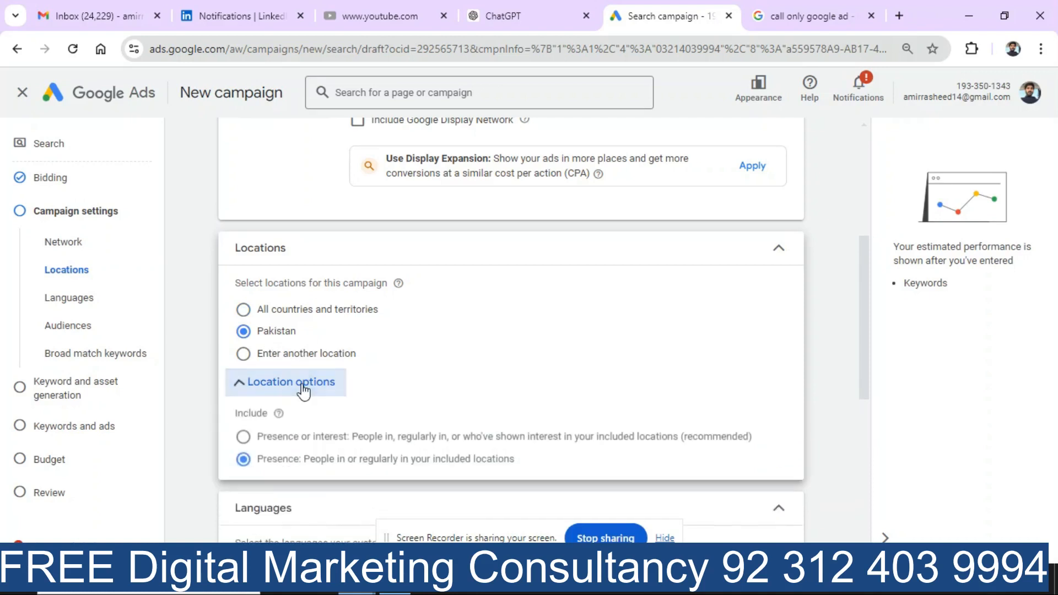
{"action": "left_click", "coordinate": [281, 358]}
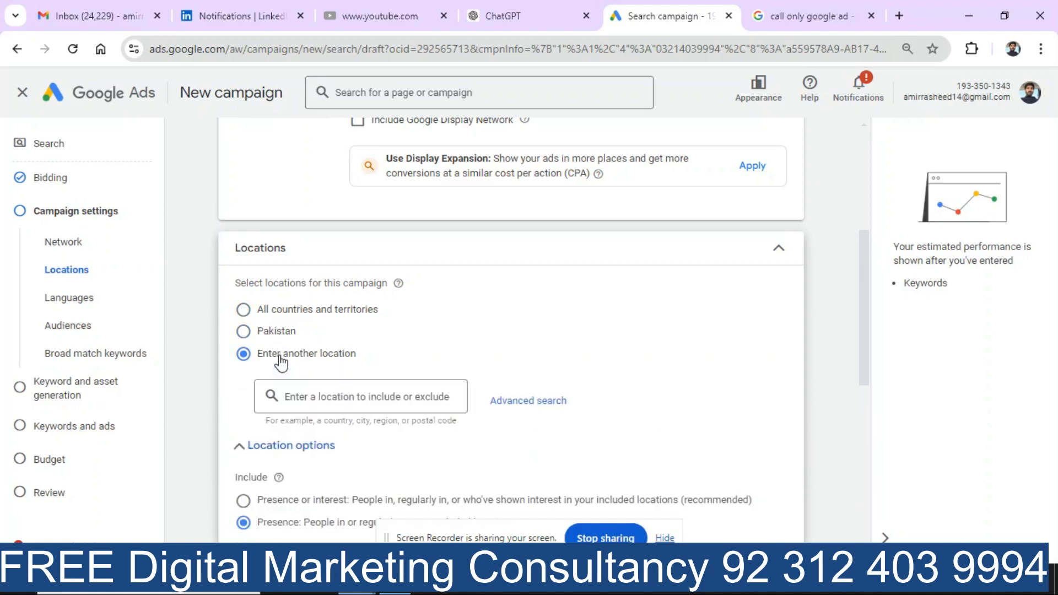
{"action": "left_click", "coordinate": [405, 397]}
{"action": "type", "text": "isla"}
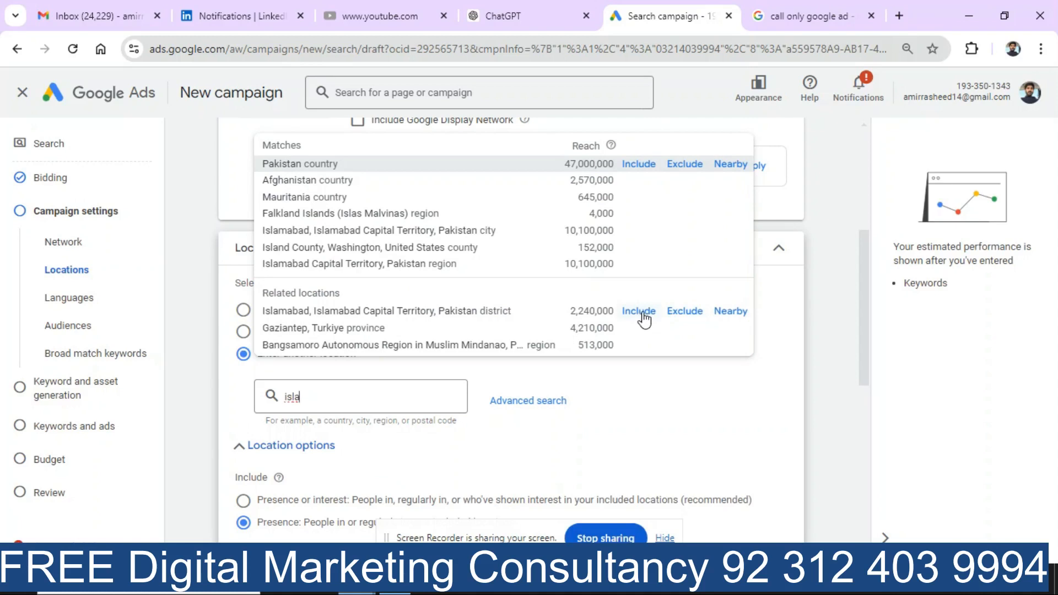
{"action": "left_click", "coordinate": [643, 314]}
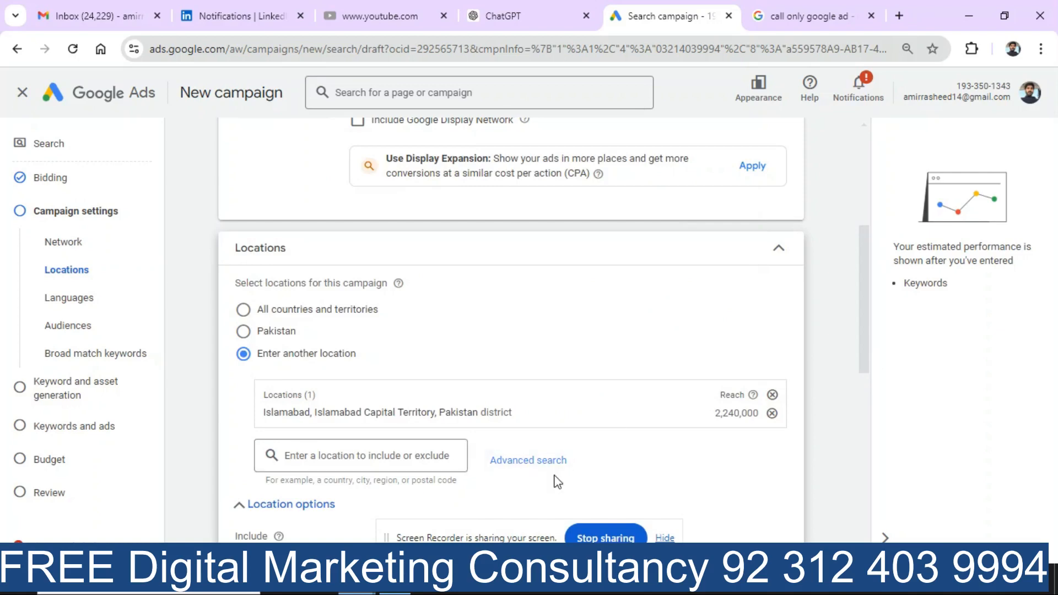
Step: Use Advanced search to add and save a 10 mi radius around F-8 Markaz, Islamabad
{"action": "left_click", "coordinate": [544, 463]}
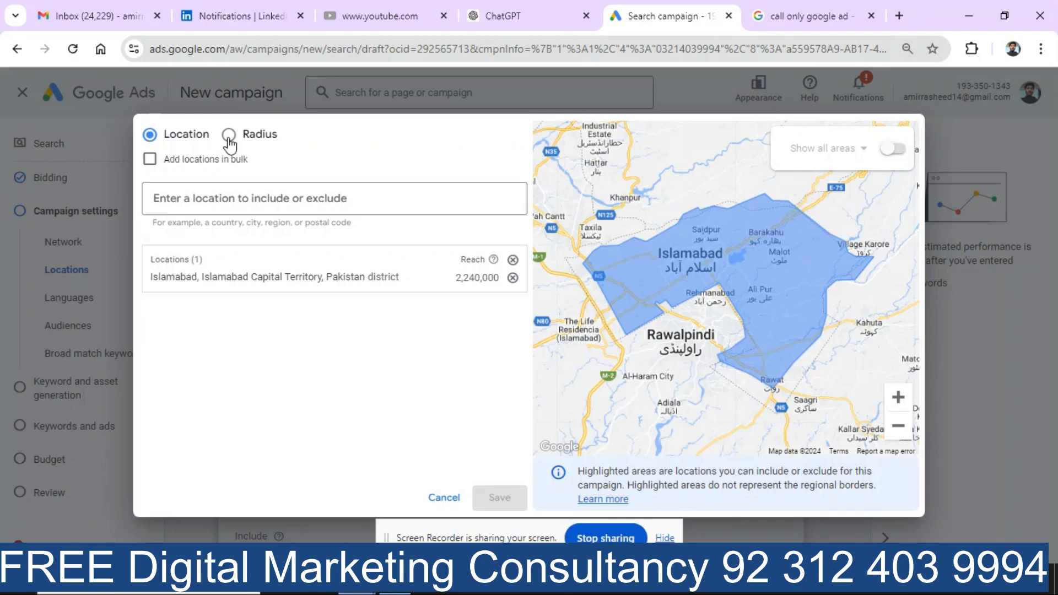
{"action": "left_click", "coordinate": [229, 135]}
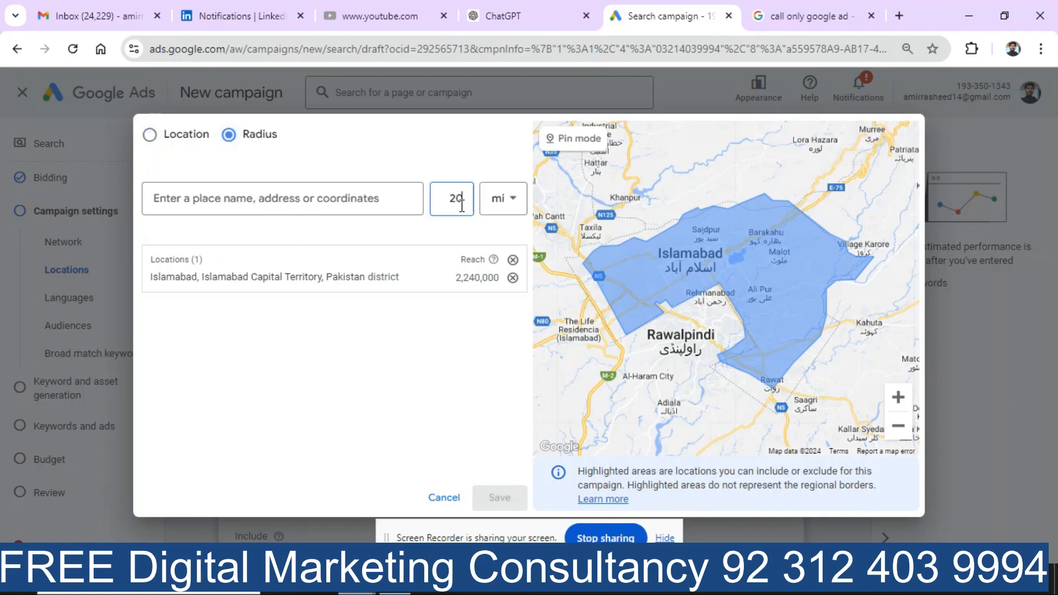
{"action": "key", "text": "BackSpace"}
{"action": "key", "text": "BackSpace"}
{"action": "type", "text": "10"}
{"action": "left_click", "coordinate": [311, 200]}
{"action": "type", "text": "f8"}
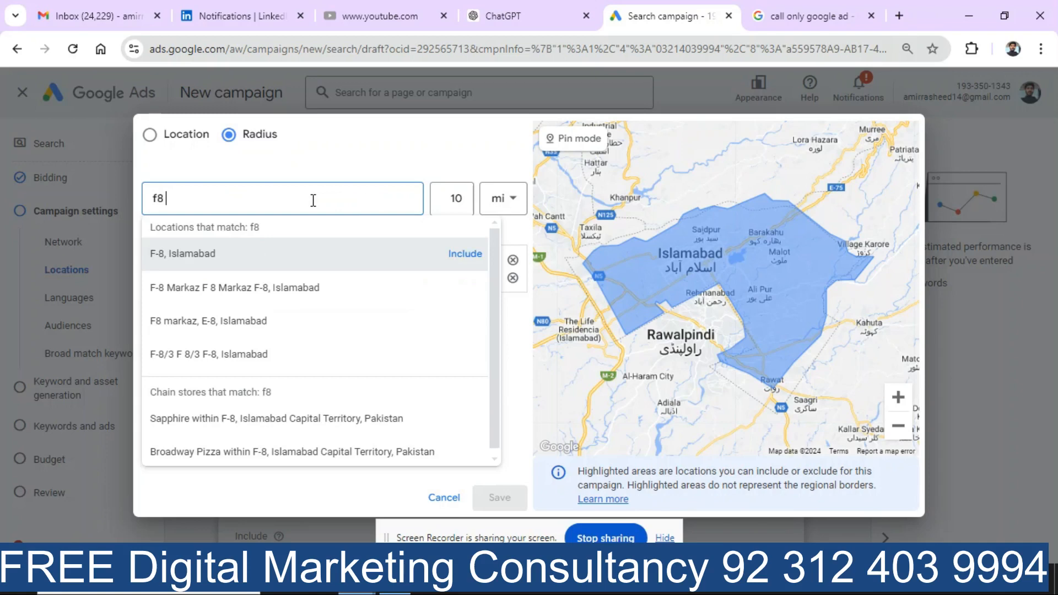
{"action": "left_click", "coordinate": [196, 289]}
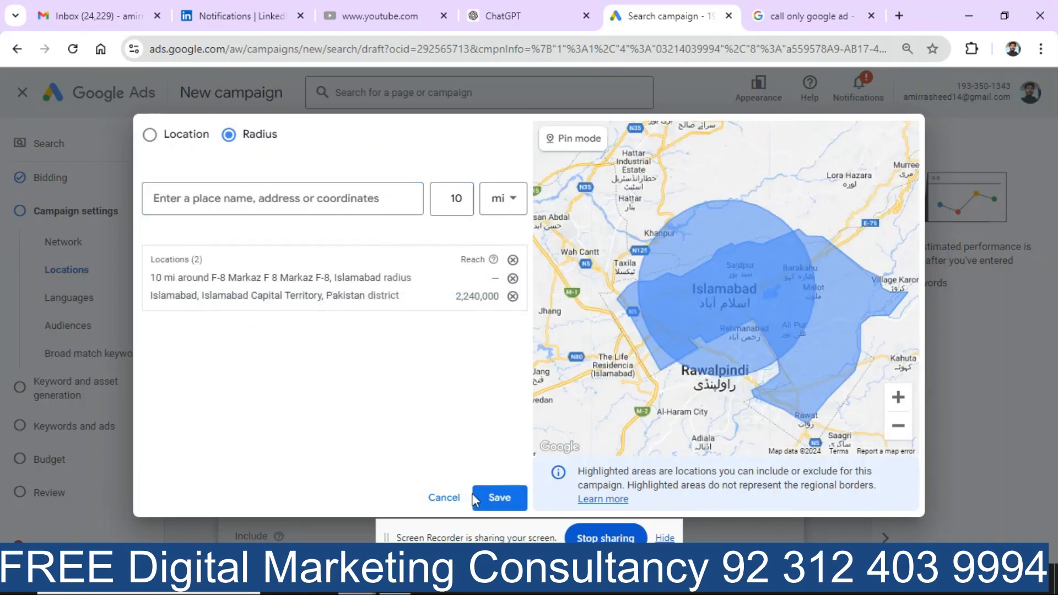
{"action": "left_click", "coordinate": [498, 497]}
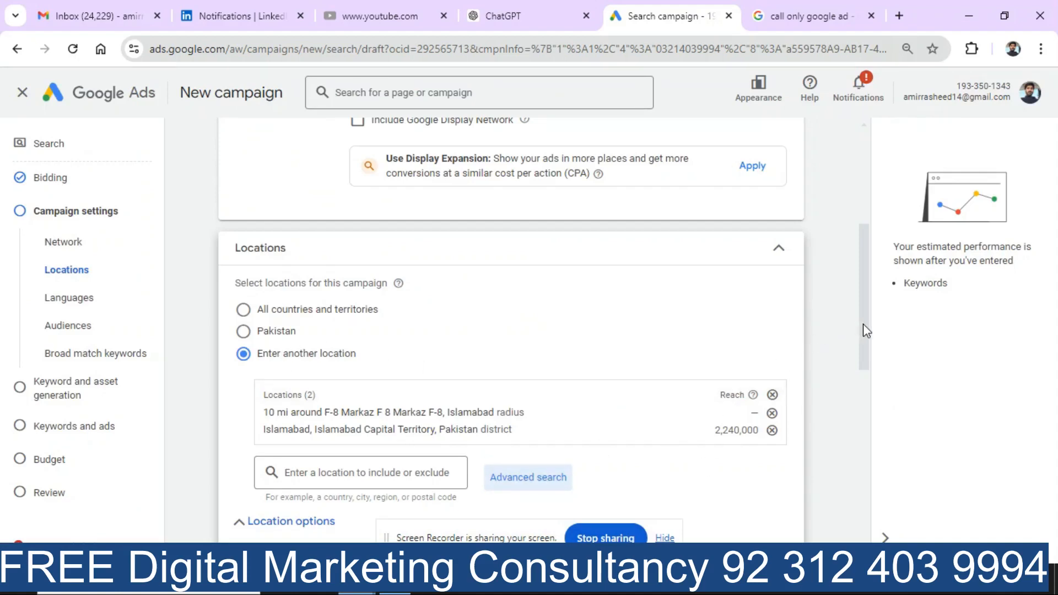
Step: Expand the Audience segments section to show its 32 suggested segments
{"action": "left_click_drag", "start_coordinate": [855, 345], "coordinate": [818, 472]}
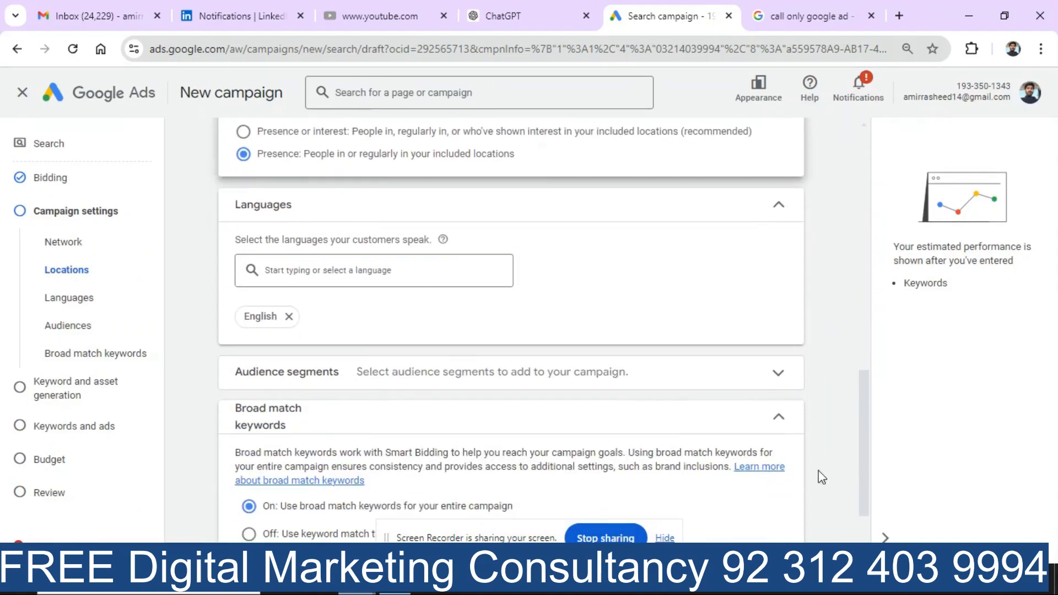
{"action": "left_click", "coordinate": [334, 382]}
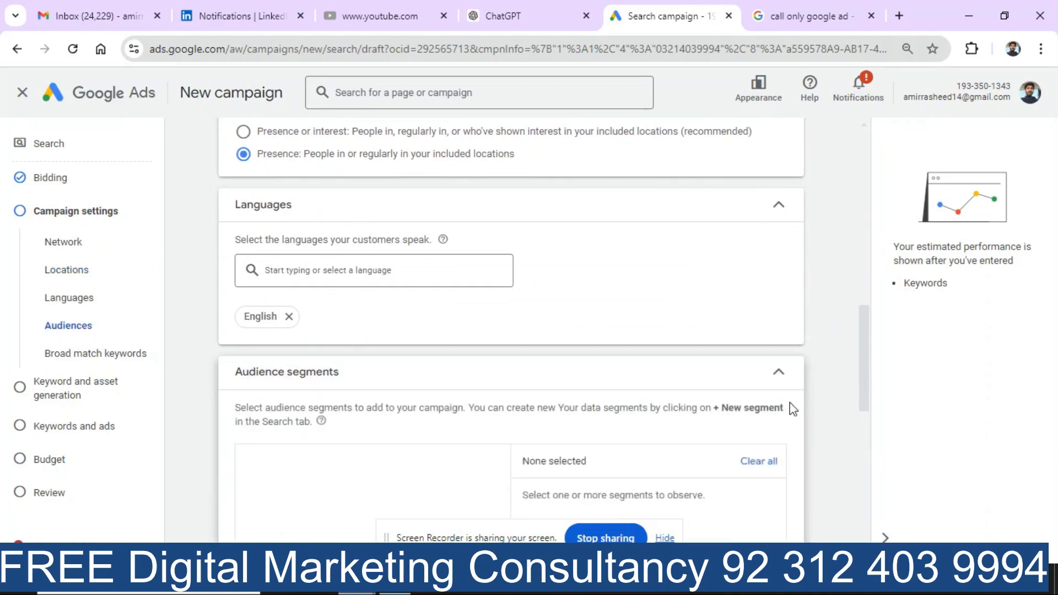
{"action": "left_click_drag", "start_coordinate": [863, 352], "coordinate": [869, 422]}
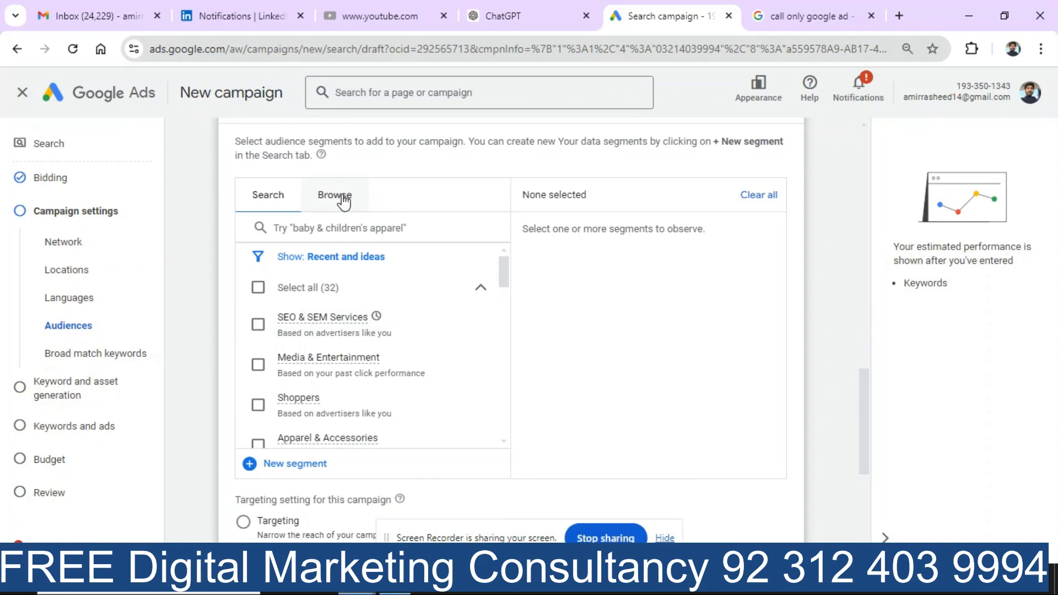
Step: Browse the Who they are demographics, reviewing Parental Status, Marital Status and Education options
{"action": "left_click", "coordinate": [343, 202]}
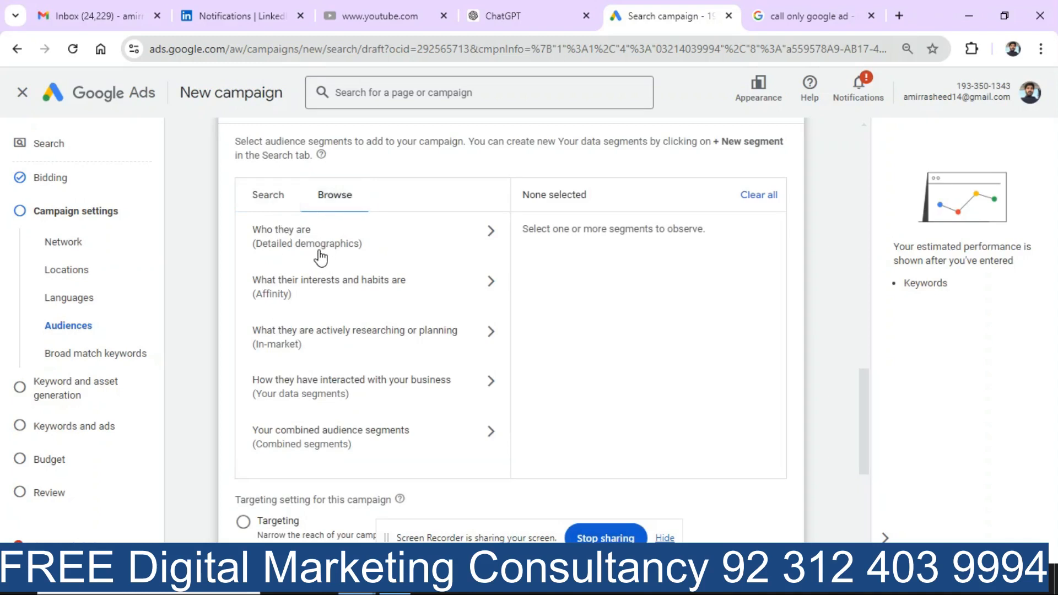
{"action": "left_click", "coordinate": [484, 248]}
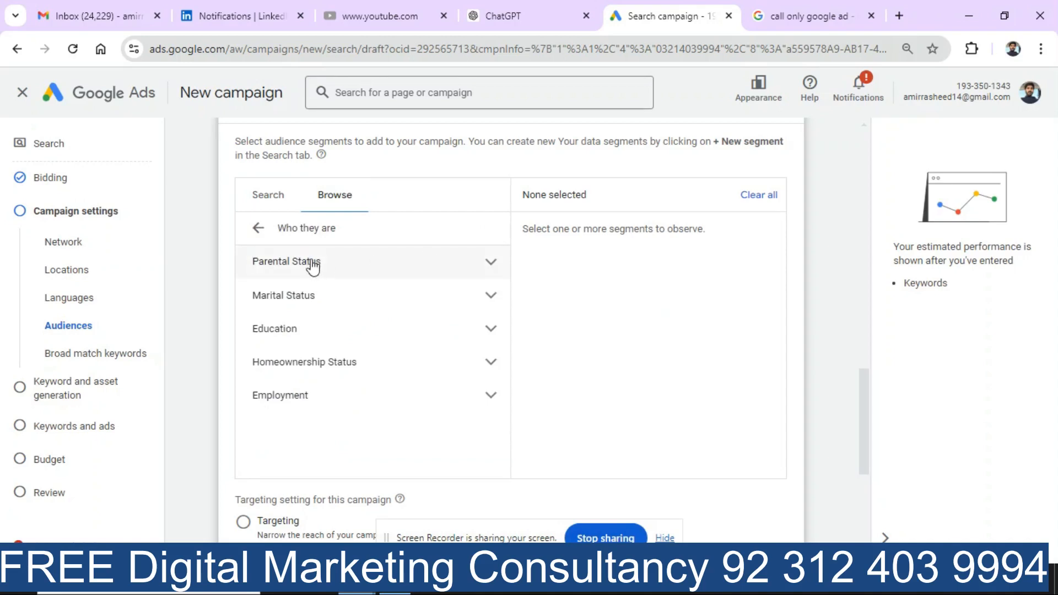
{"action": "left_click", "coordinate": [490, 271]}
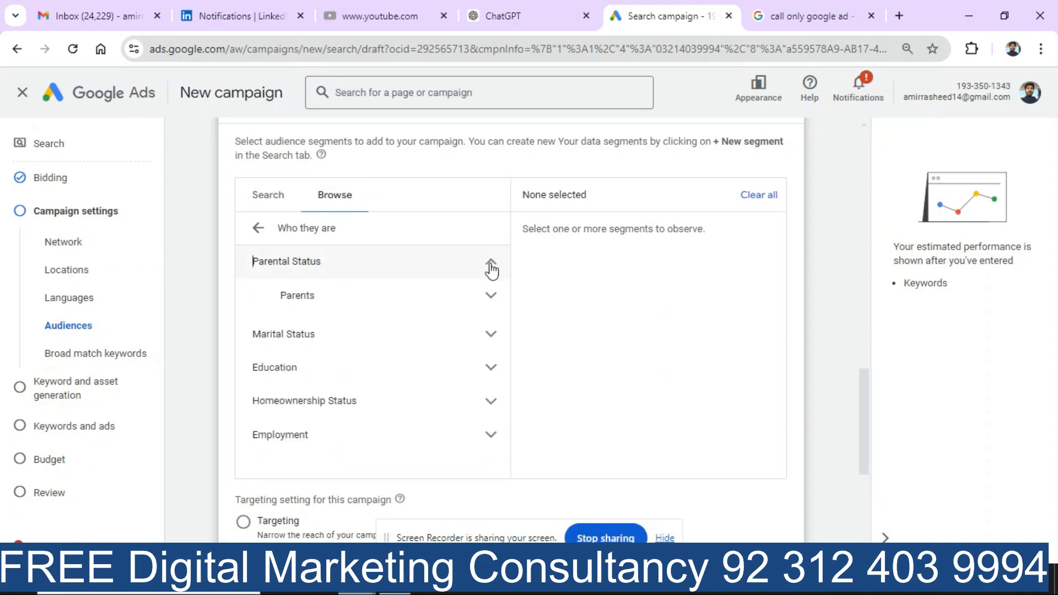
{"action": "left_click", "coordinate": [363, 307]}
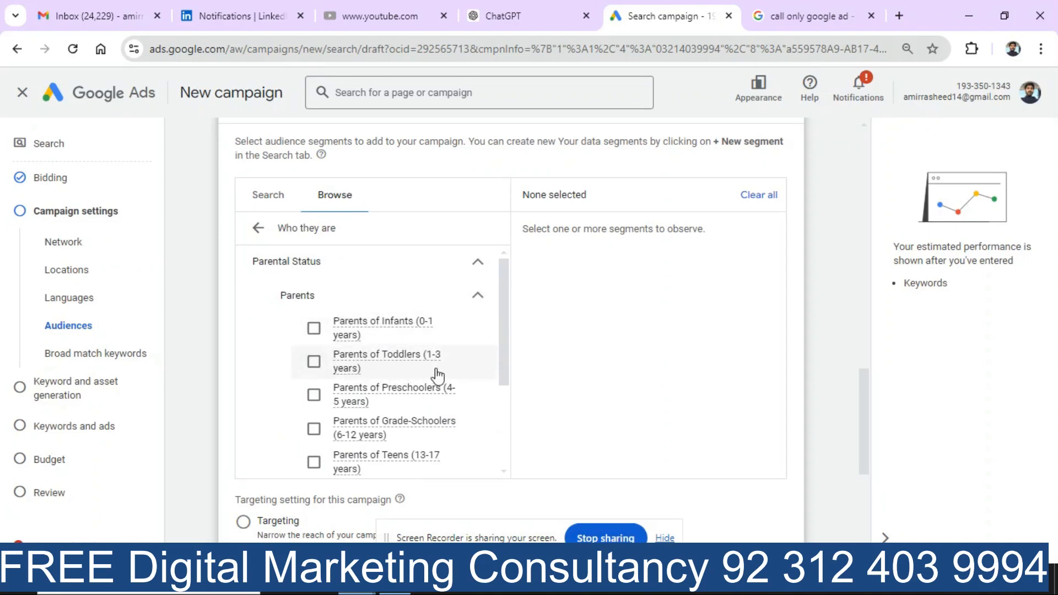
{"action": "left_click", "coordinate": [478, 297]}
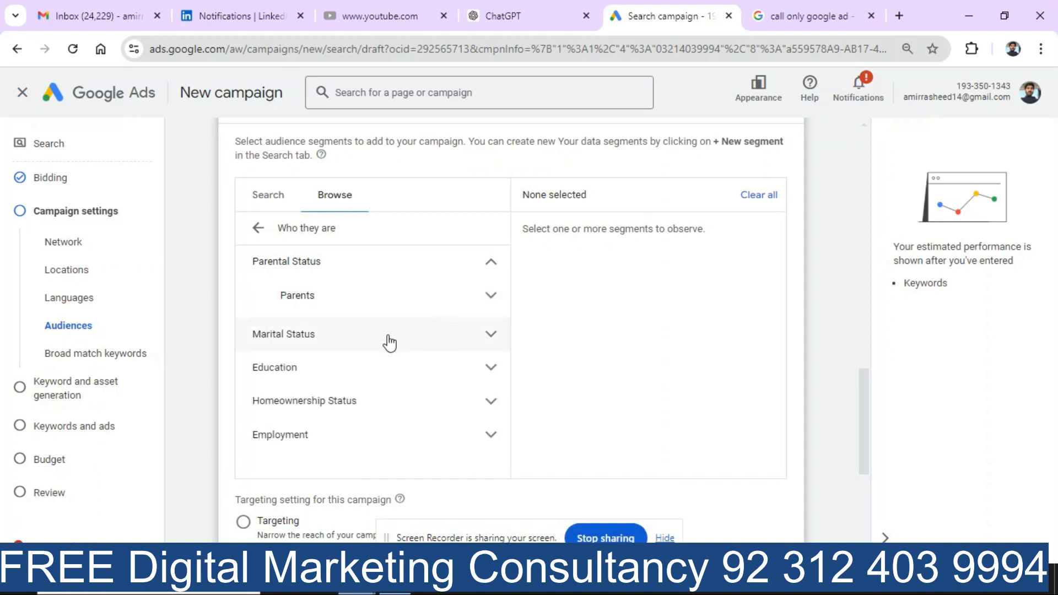
{"action": "left_click", "coordinate": [491, 334]}
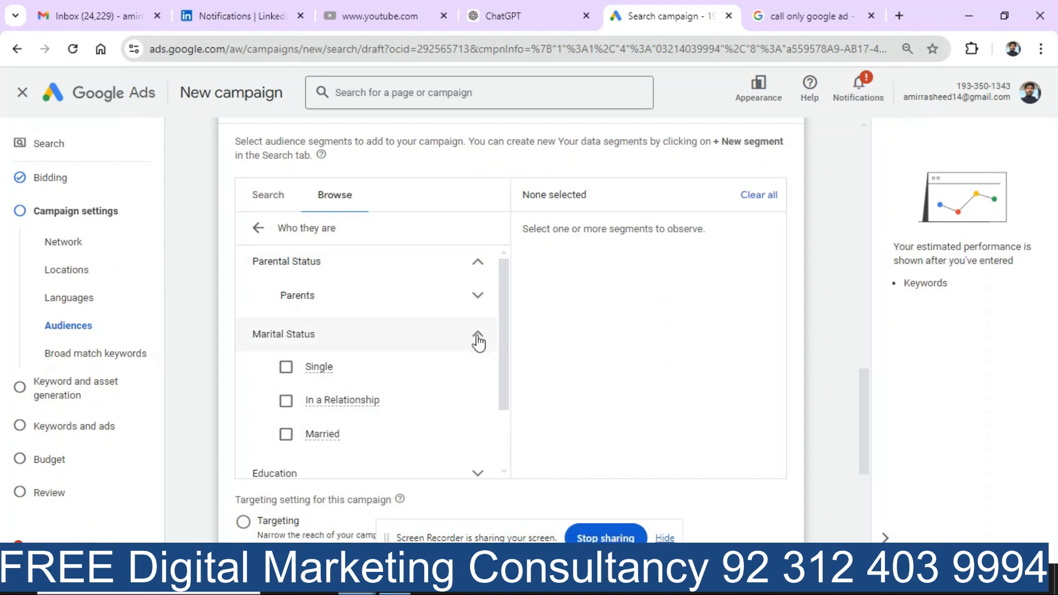
{"action": "left_click", "coordinate": [476, 337]}
{"action": "left_click", "coordinate": [491, 369]}
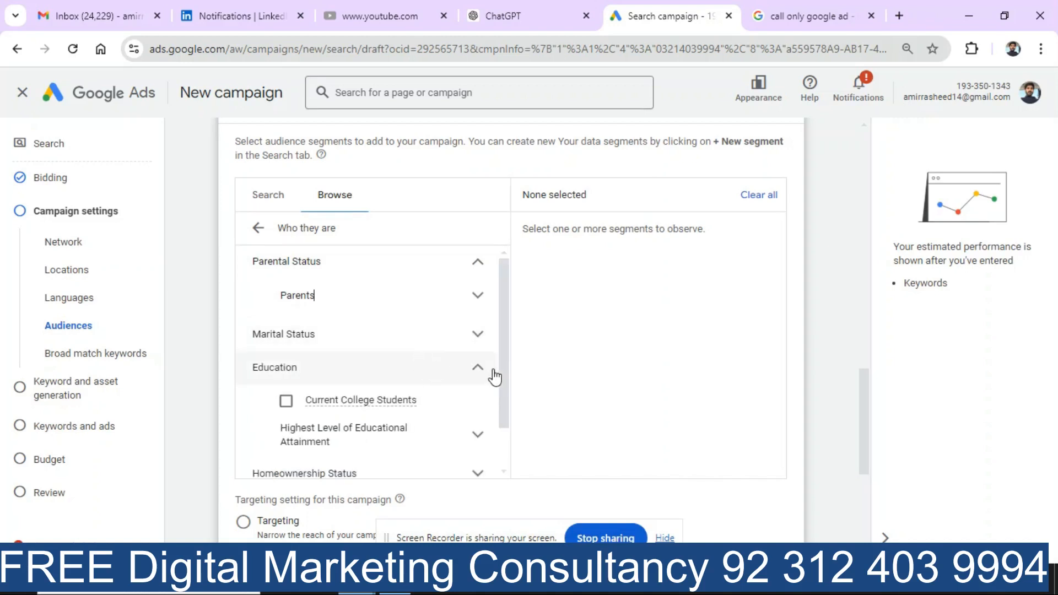
{"action": "left_click", "coordinate": [478, 374]}
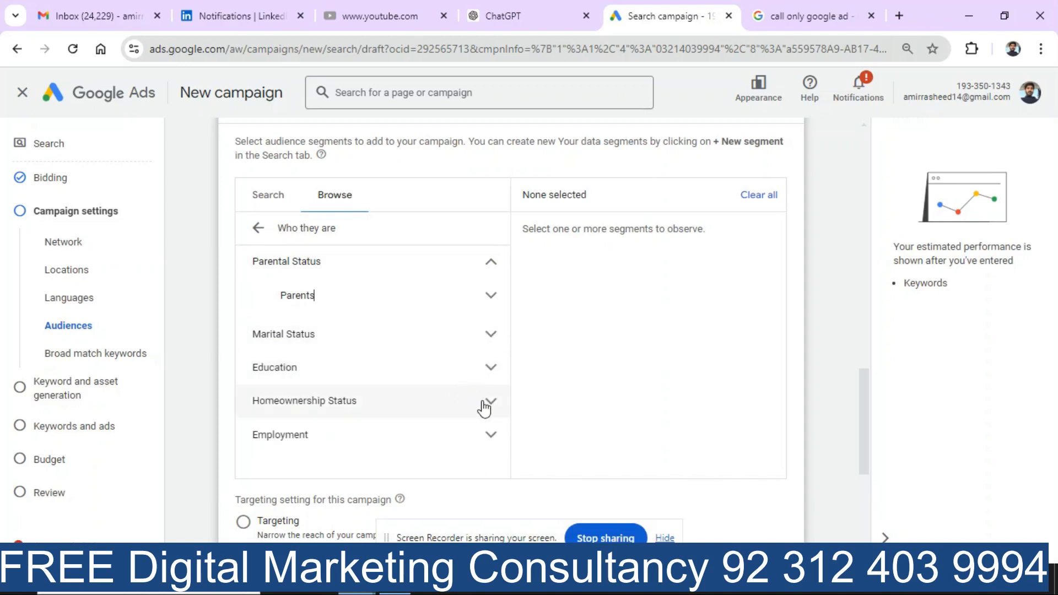
Step: Review the Employment, Company Size and Industry options, then return to the main audience categories
{"action": "left_click", "coordinate": [492, 439]}
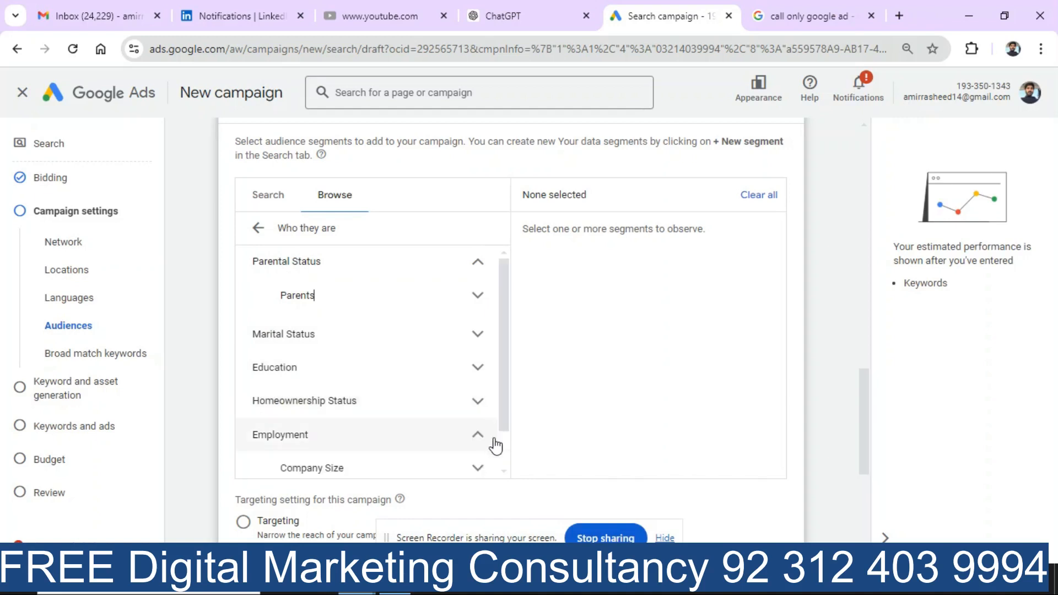
{"action": "scroll", "coordinate": [504, 465], "scroll_direction": "down", "scroll_amount": 1}
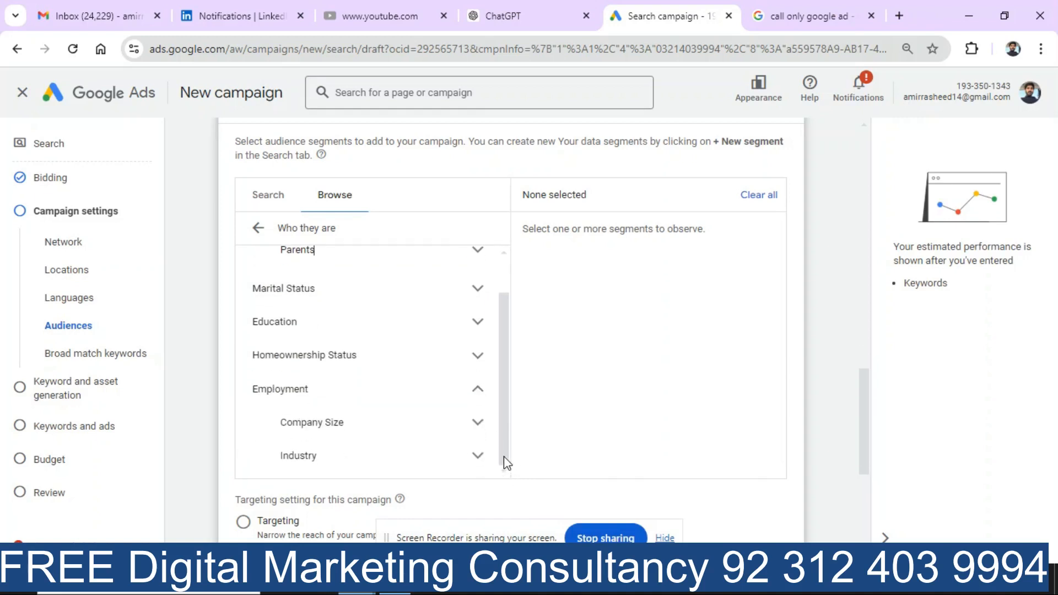
{"action": "left_click", "coordinate": [478, 425]}
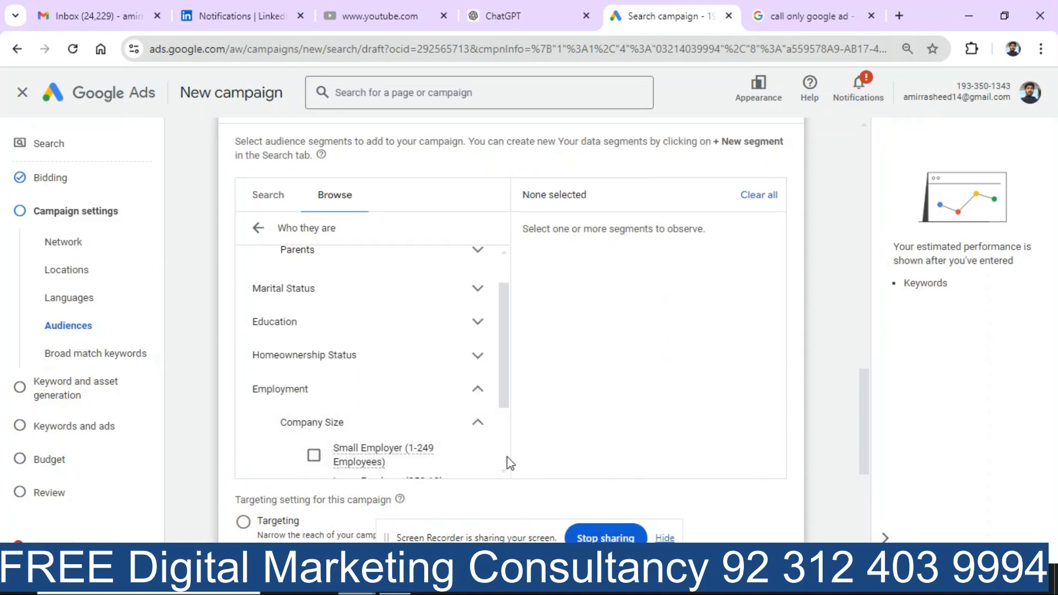
{"action": "scroll", "coordinate": [505, 462], "scroll_direction": "down", "scroll_amount": 2}
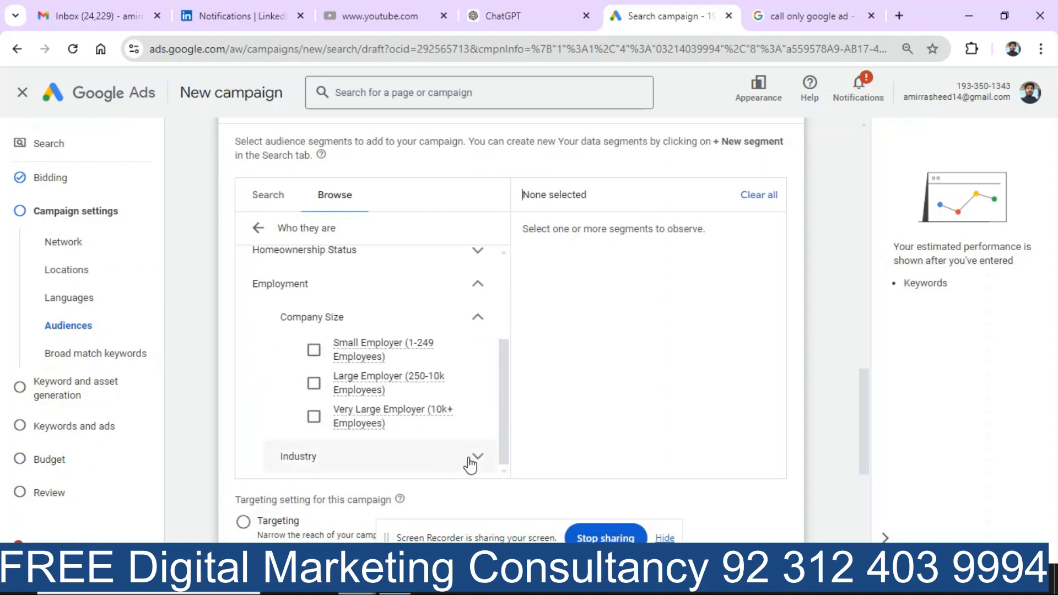
{"action": "left_click", "coordinate": [482, 466]}
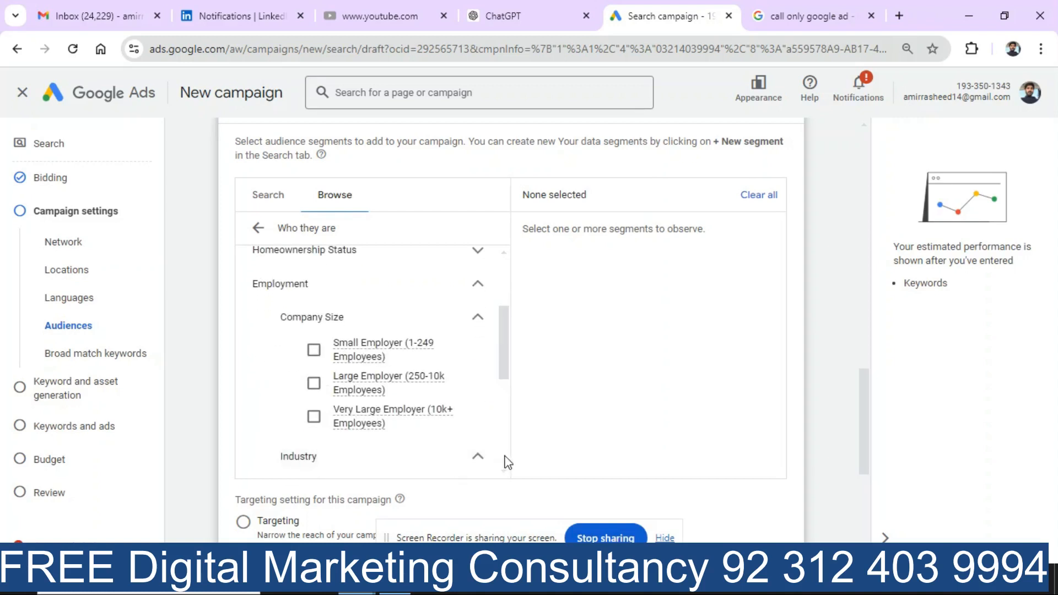
{"action": "scroll", "coordinate": [504, 463], "scroll_direction": "down", "scroll_amount": 3}
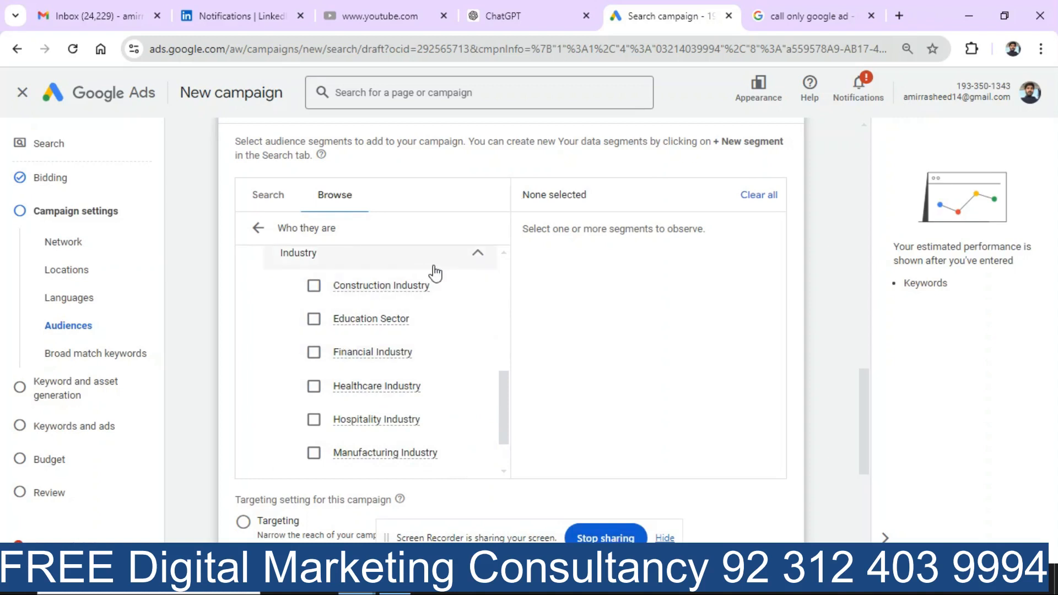
{"action": "left_click", "coordinate": [475, 261]}
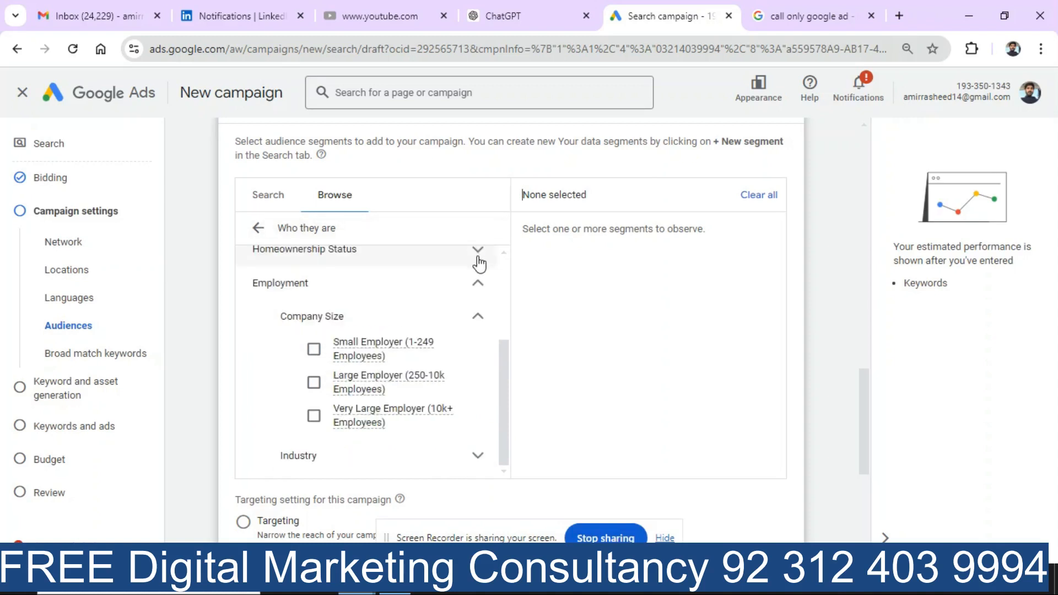
{"action": "scroll", "coordinate": [503, 275], "scroll_direction": "up", "scroll_amount": 3}
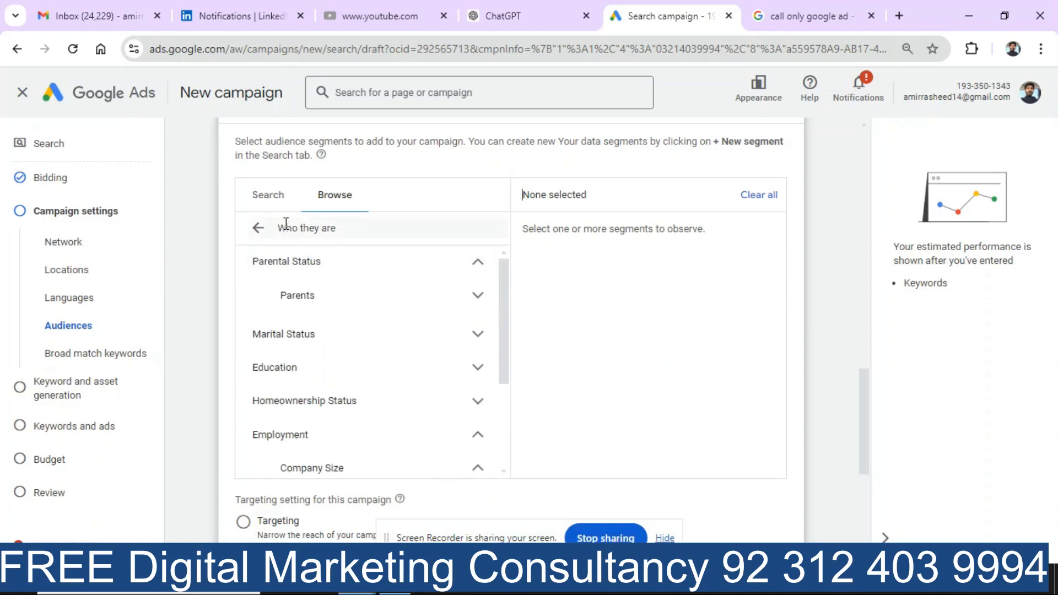
{"action": "left_click", "coordinate": [257, 232]}
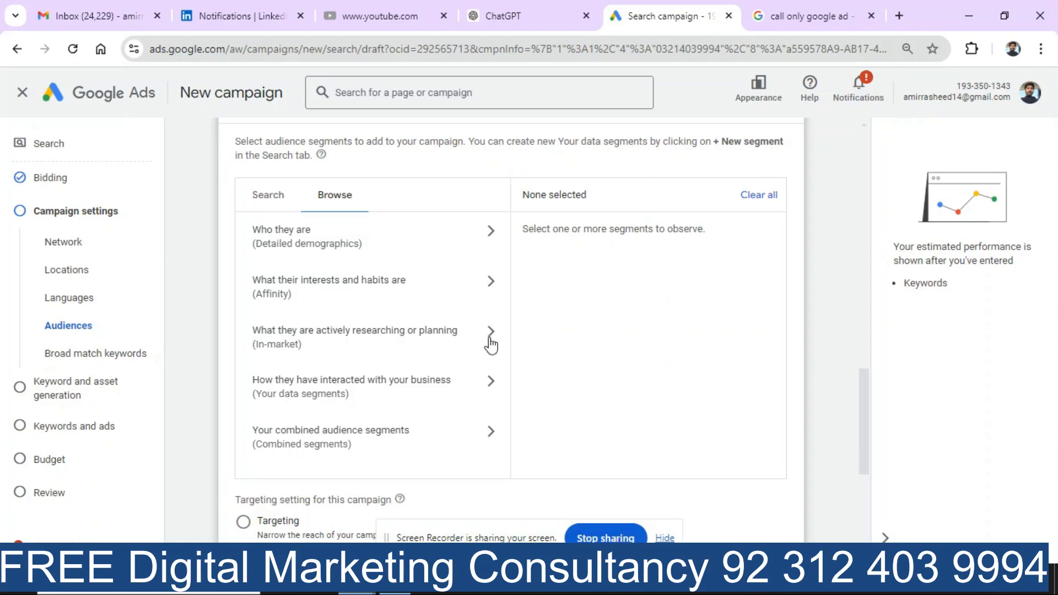
Step: Tick Motor Vehicles (New) and (Used) under In-market > Autos & Vehicles > Motor Vehicles
{"action": "left_click", "coordinate": [410, 344]}
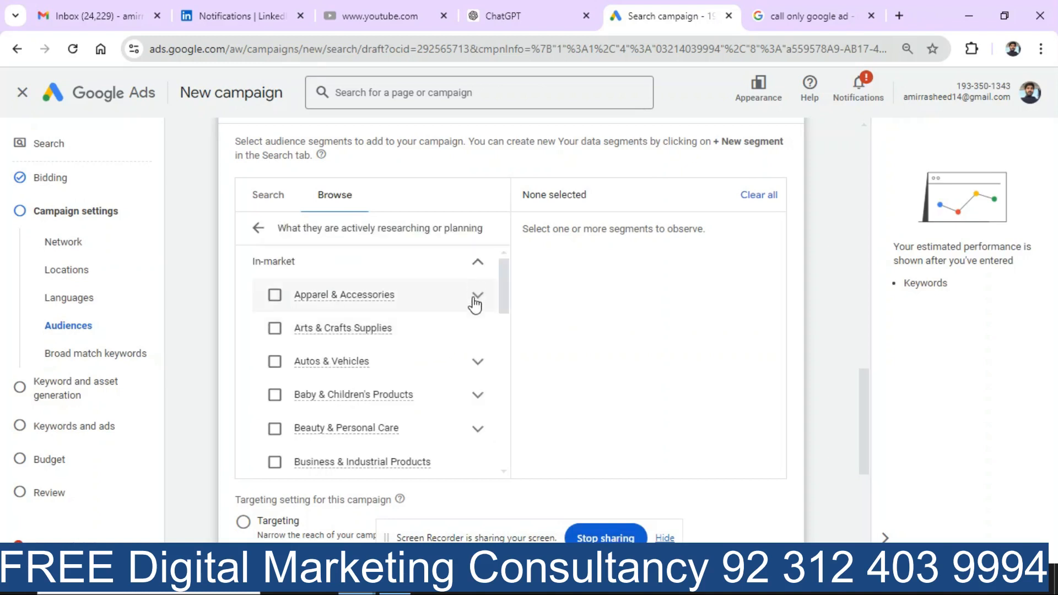
{"action": "left_click", "coordinate": [479, 366]}
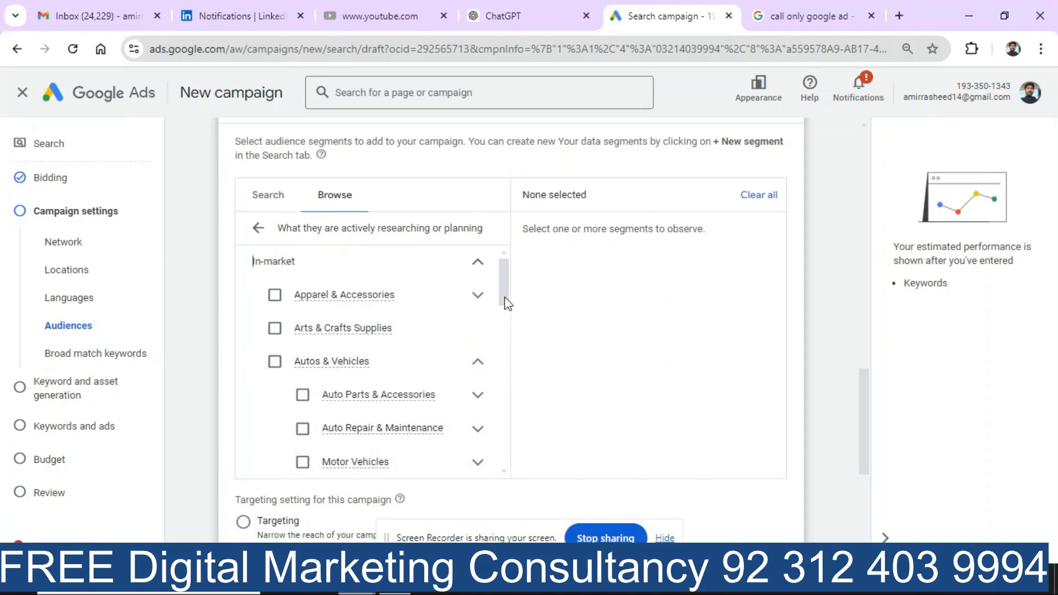
{"action": "left_click_drag", "start_coordinate": [507, 305], "coordinate": [499, 338]}
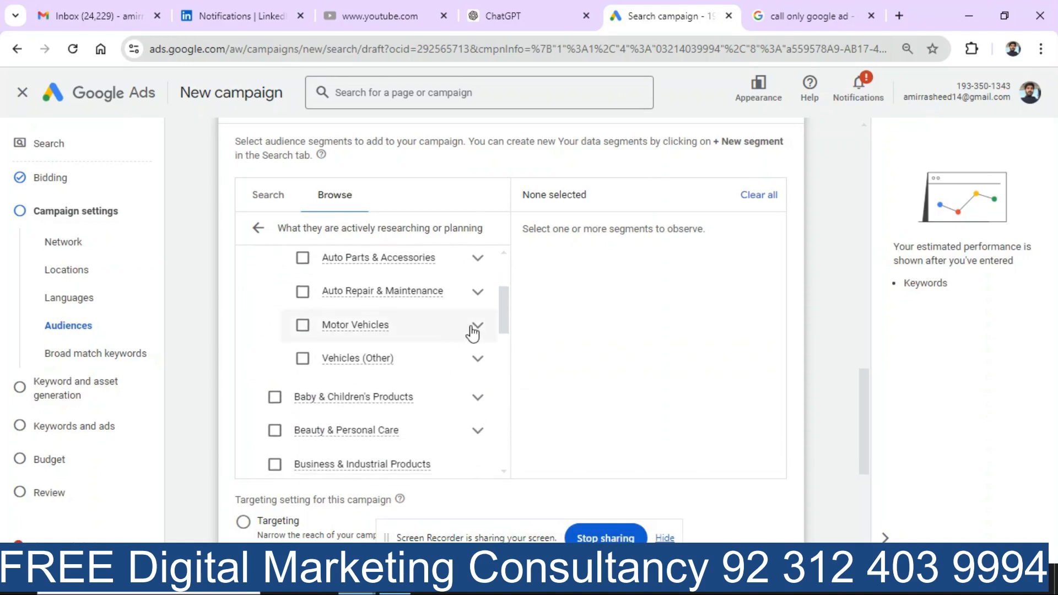
{"action": "left_click", "coordinate": [478, 330]}
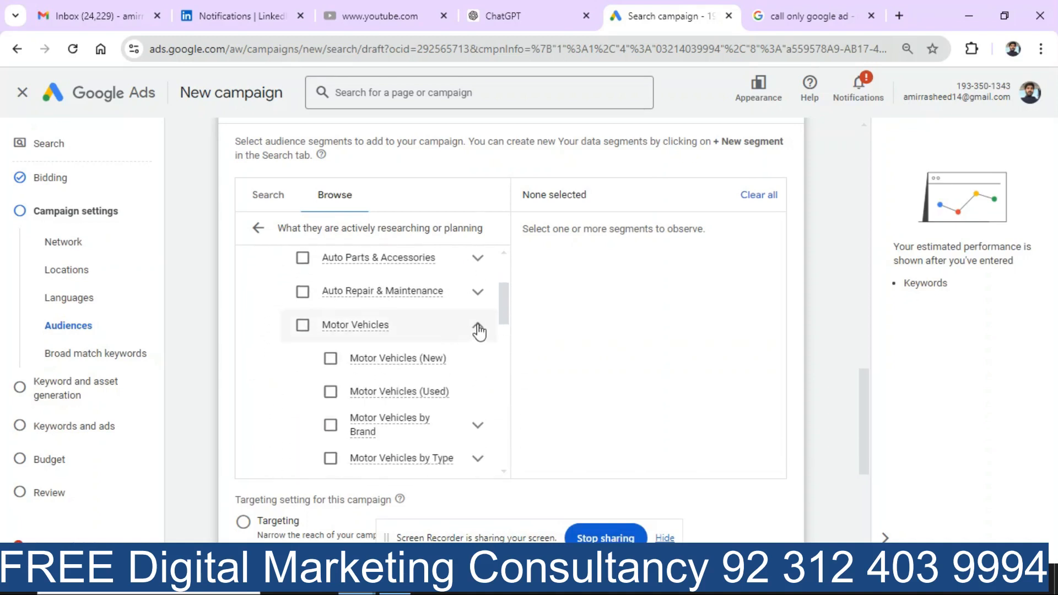
{"action": "left_click", "coordinate": [331, 360]}
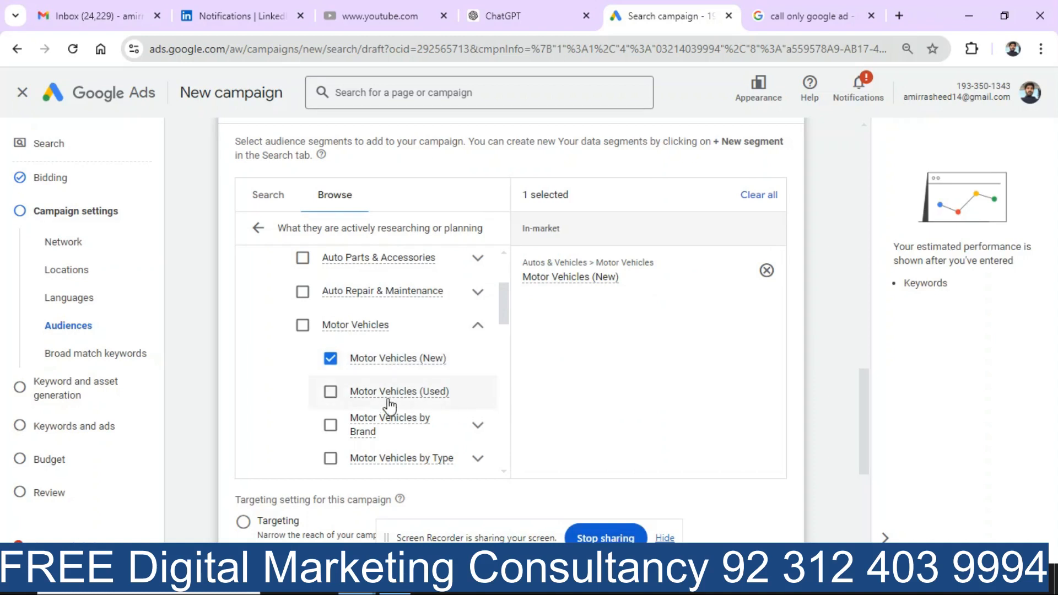
{"action": "left_click", "coordinate": [331, 393]}
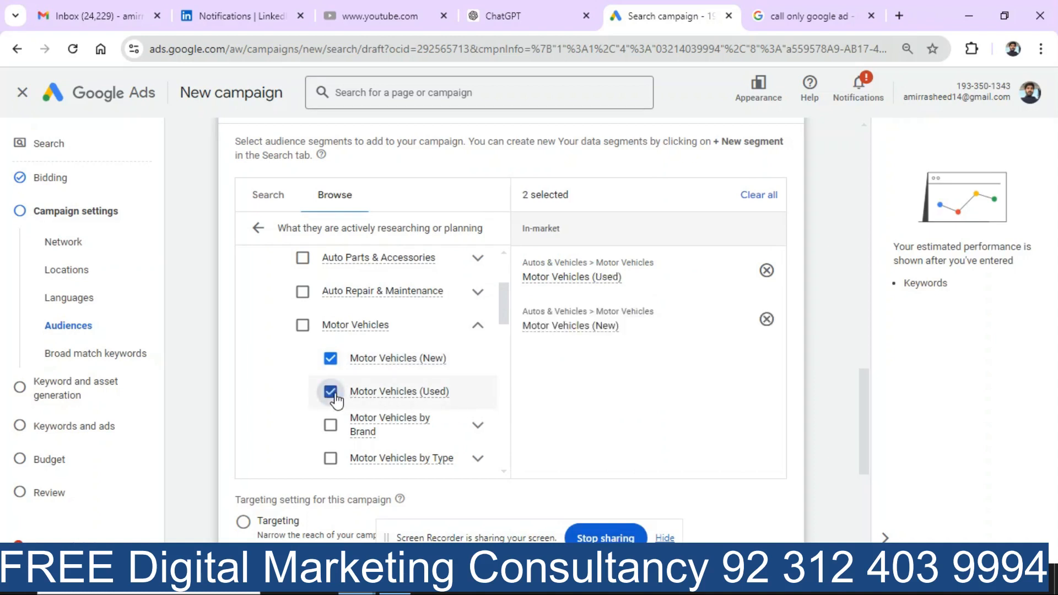
{"action": "left_click", "coordinate": [478, 426]}
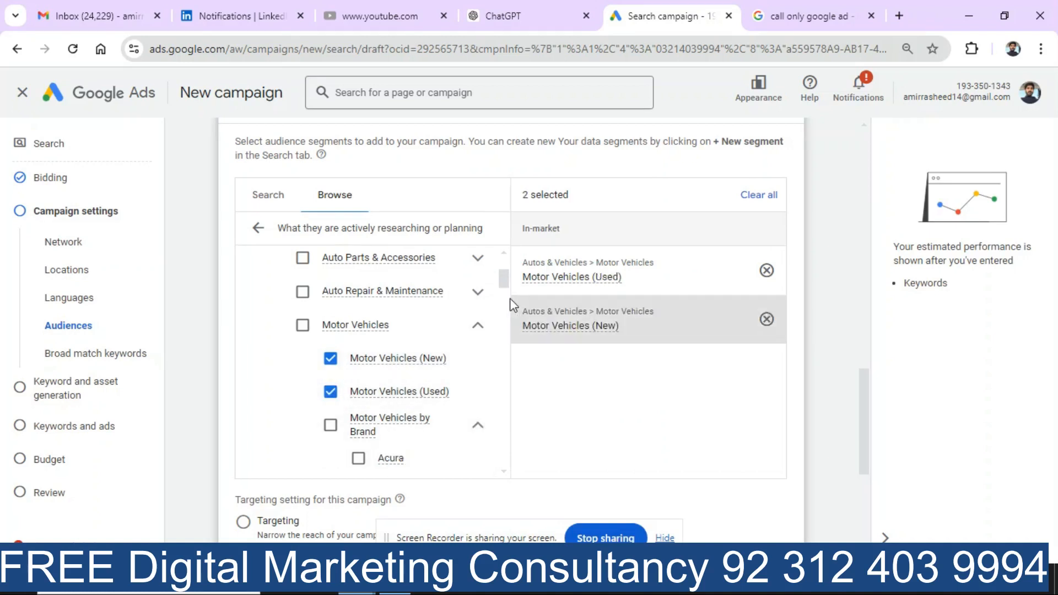
{"action": "left_click_drag", "start_coordinate": [505, 286], "coordinate": [514, 299]}
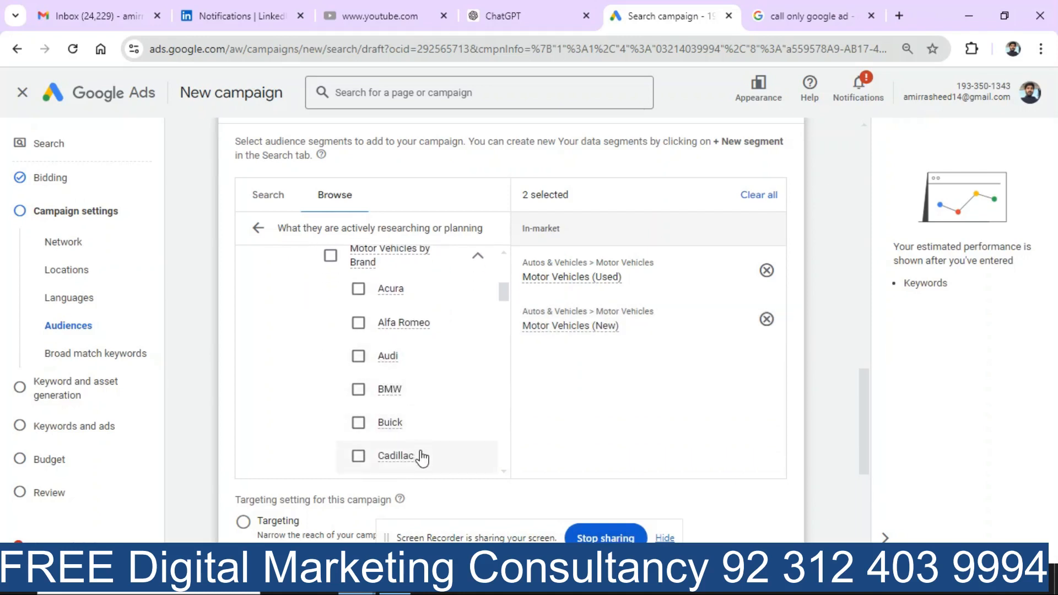
{"action": "scroll", "coordinate": [507, 447], "scroll_direction": "down", "scroll_amount": 3}
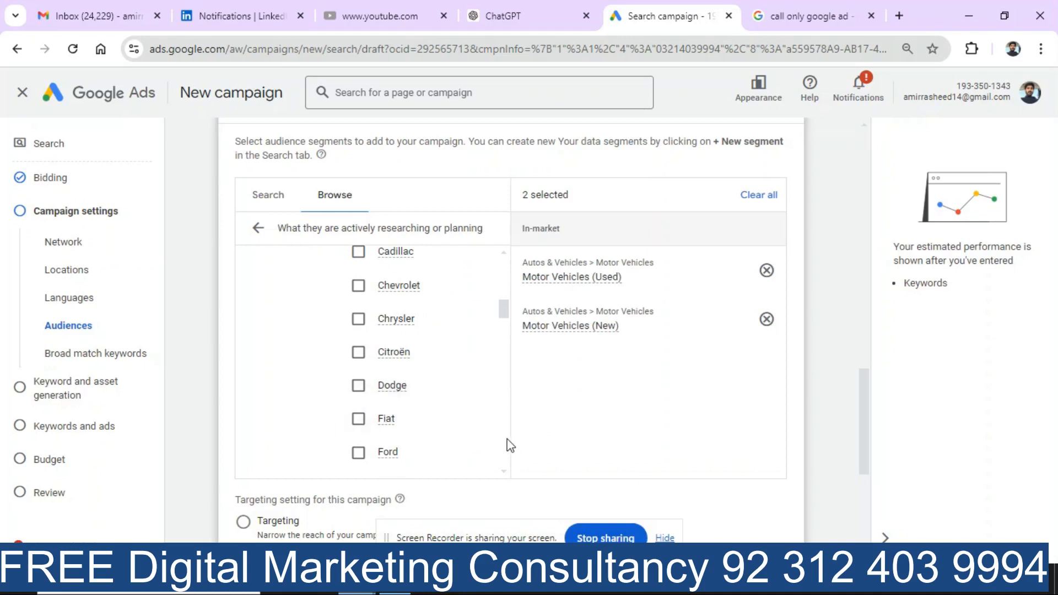
{"action": "scroll", "coordinate": [510, 448], "scroll_direction": "down", "scroll_amount": 3}
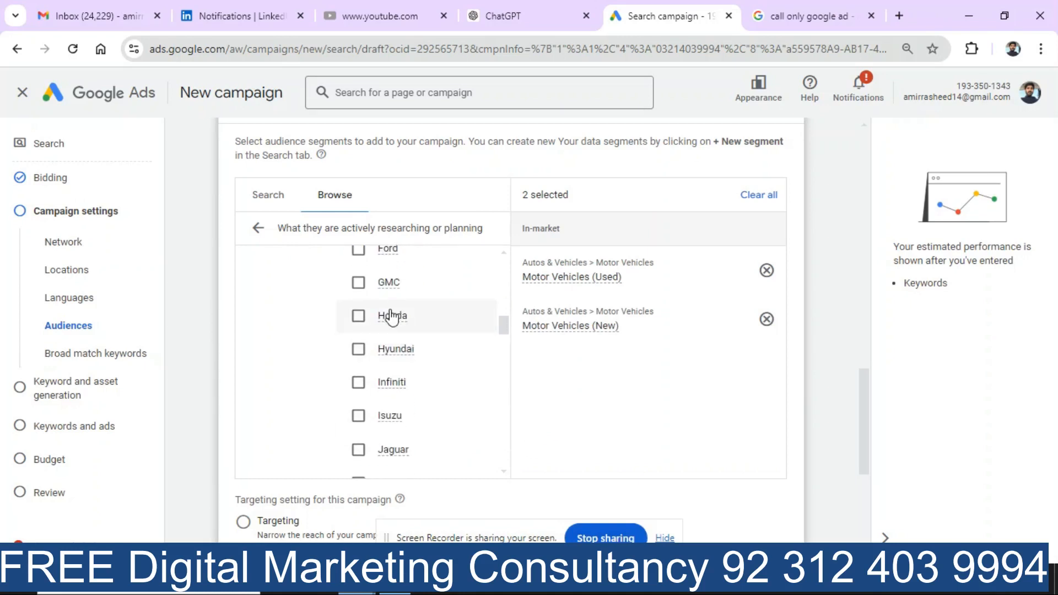
{"action": "left_click", "coordinate": [258, 227]}
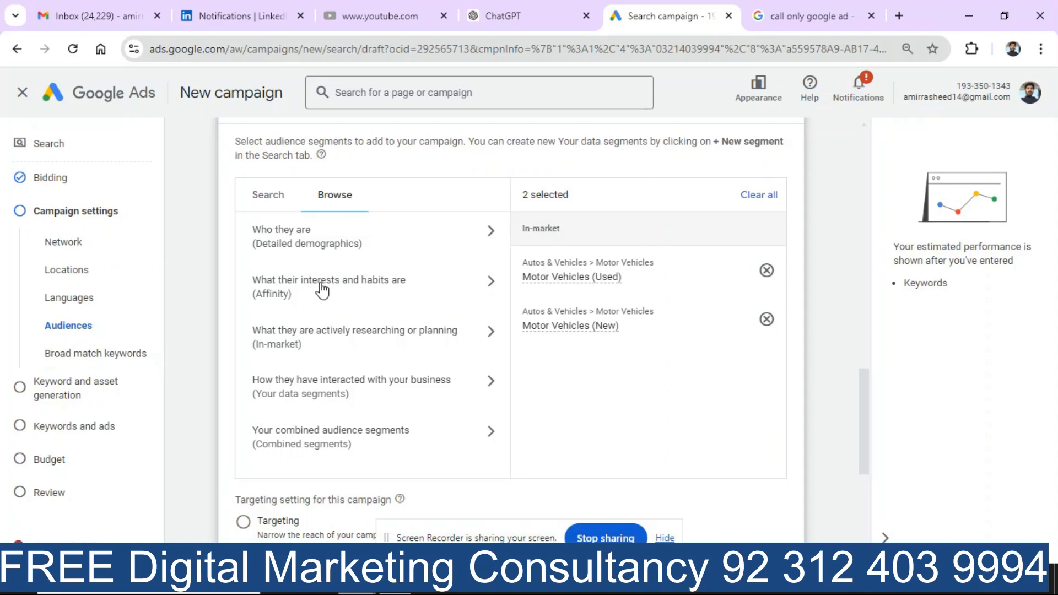
{"action": "left_click", "coordinate": [458, 392]}
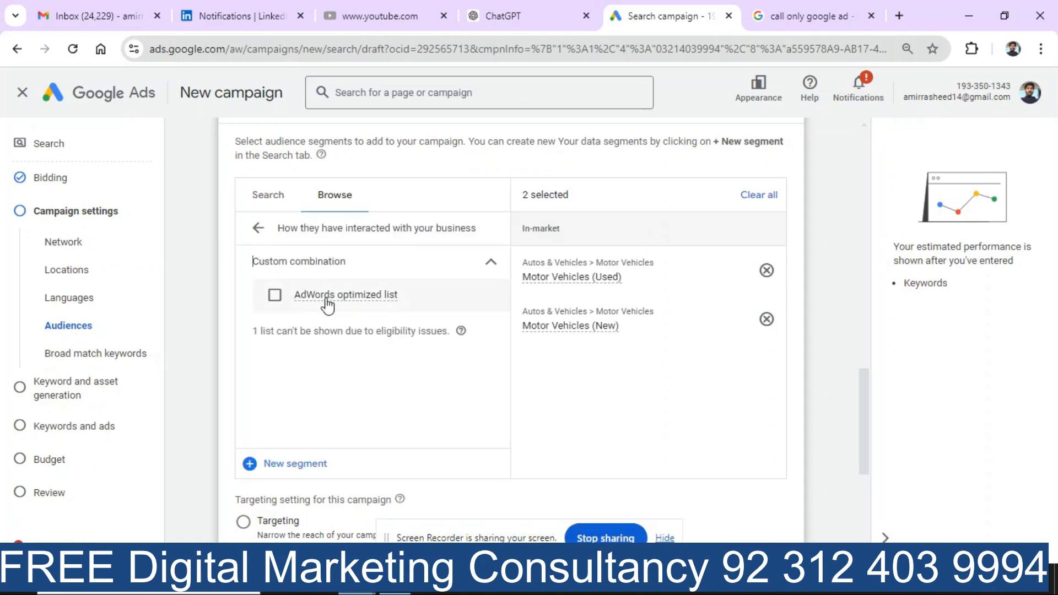
{"action": "left_click", "coordinate": [258, 228]}
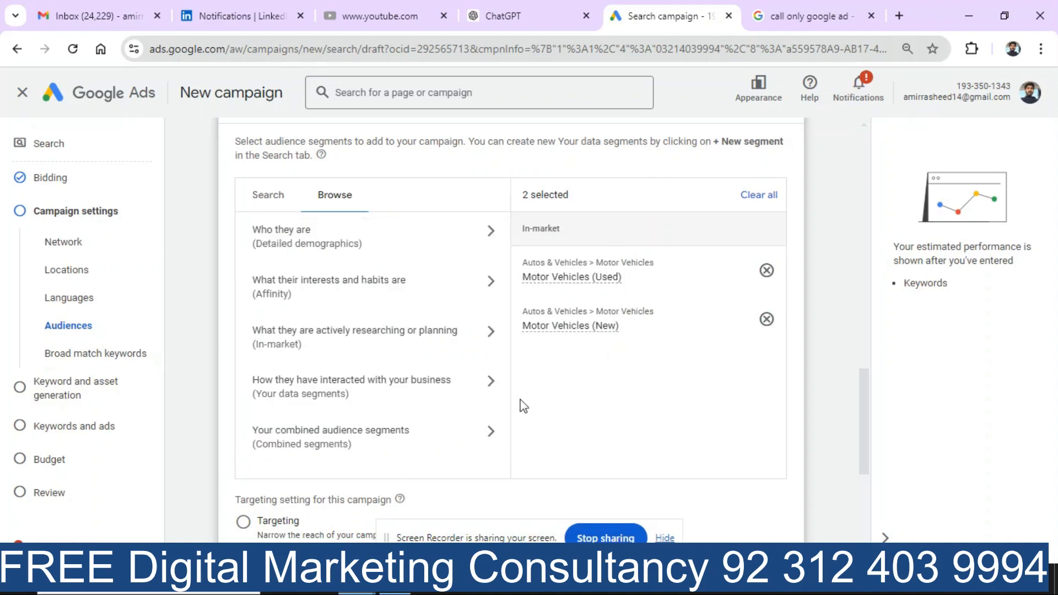
{"action": "left_click", "coordinate": [346, 443]}
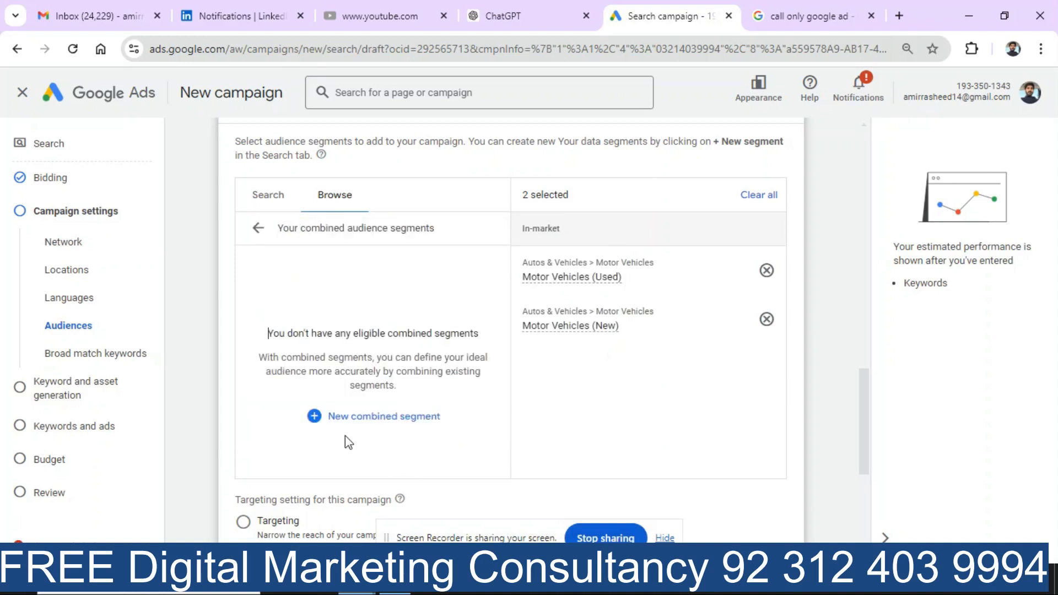
{"action": "left_click", "coordinate": [361, 417]}
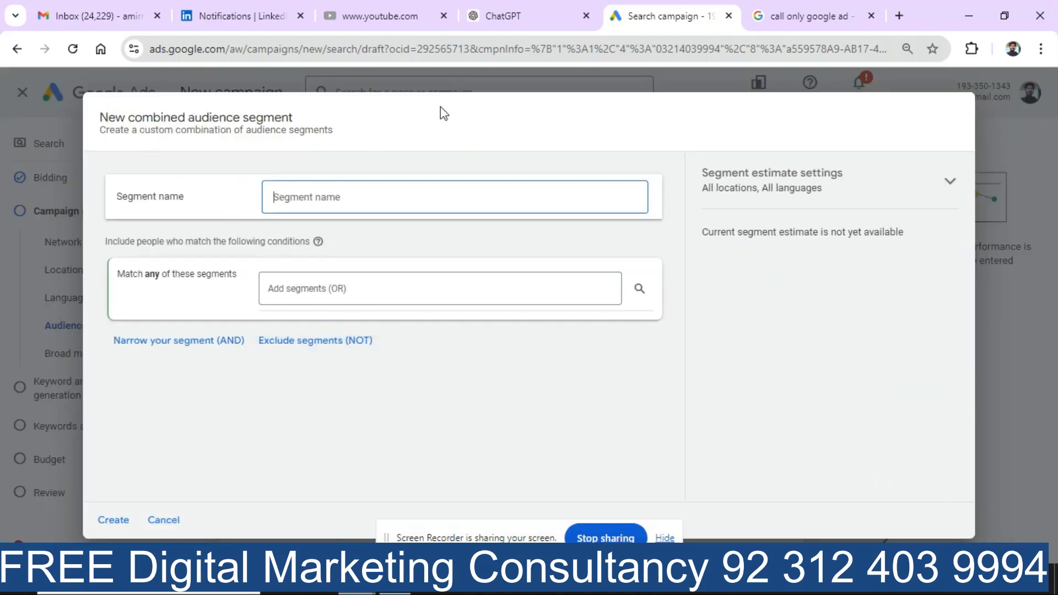
{"action": "left_click", "coordinate": [177, 520]}
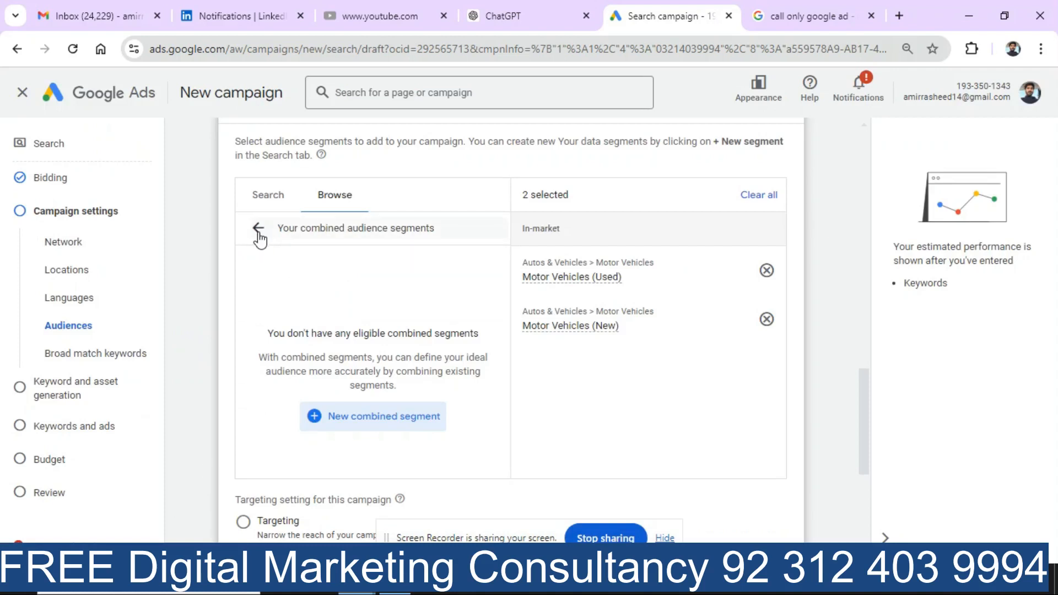
{"action": "left_click", "coordinate": [258, 228]}
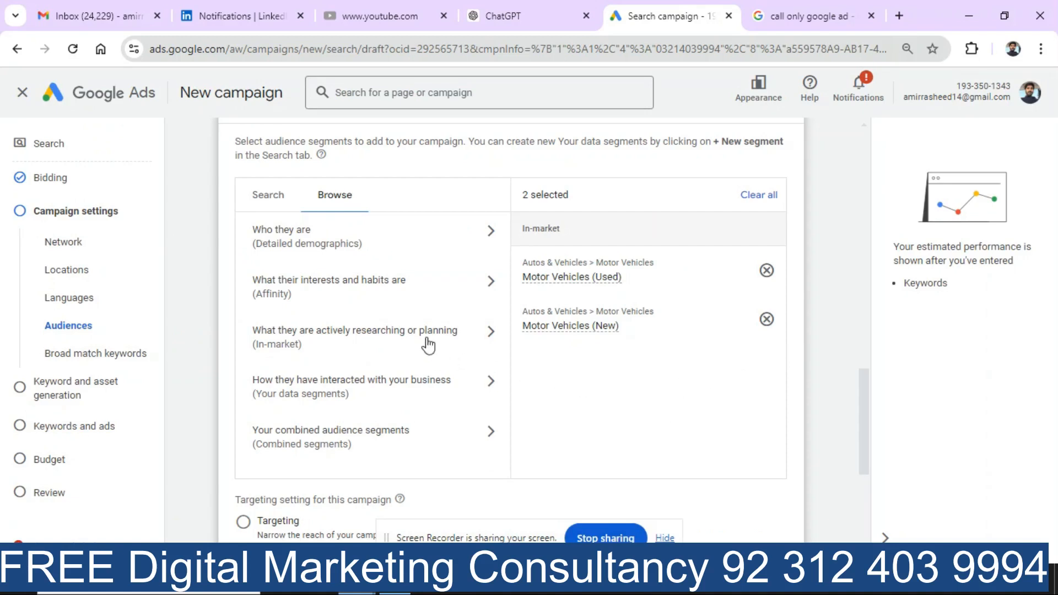
{"action": "left_click_drag", "start_coordinate": [862, 436], "coordinate": [874, 501]}
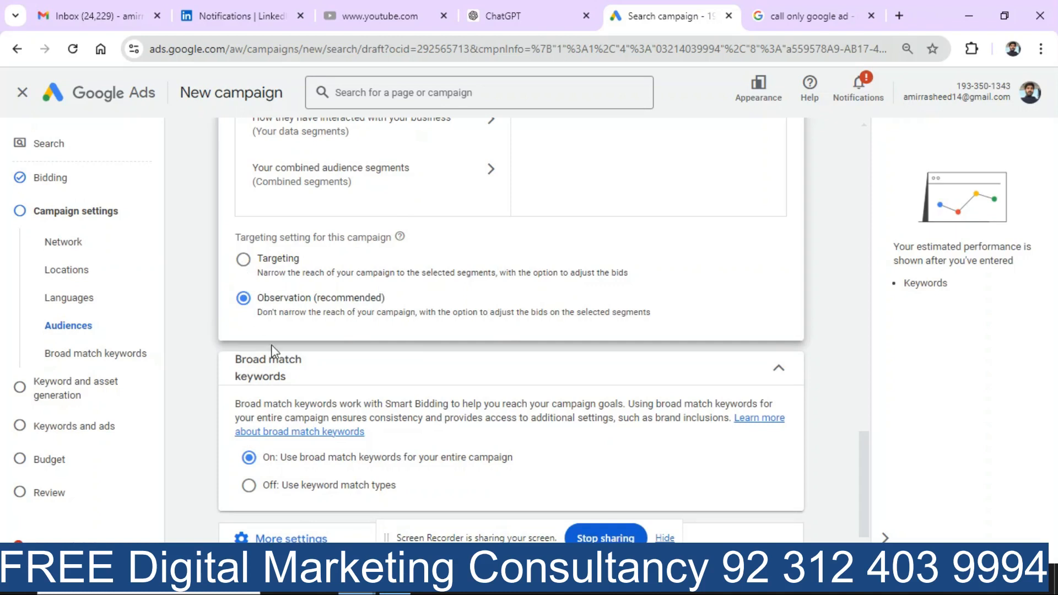
Step: Set Broad match keywords to 'Off: Use keyword match types' and expand More settings
{"action": "scroll", "coordinate": [870, 469], "scroll_direction": "down", "scroll_amount": 1}
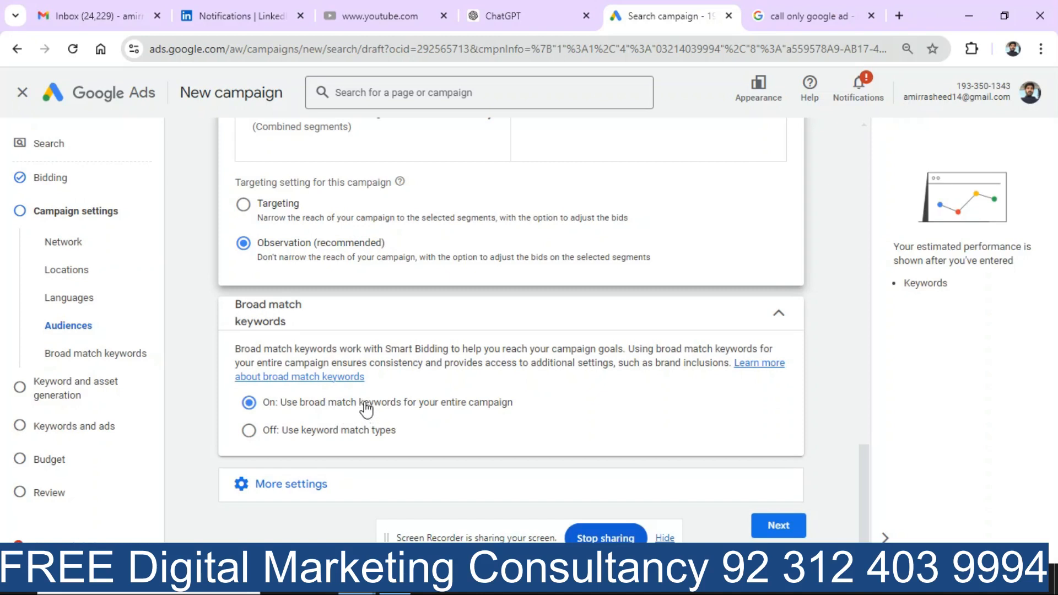
{"action": "left_click", "coordinate": [298, 431]}
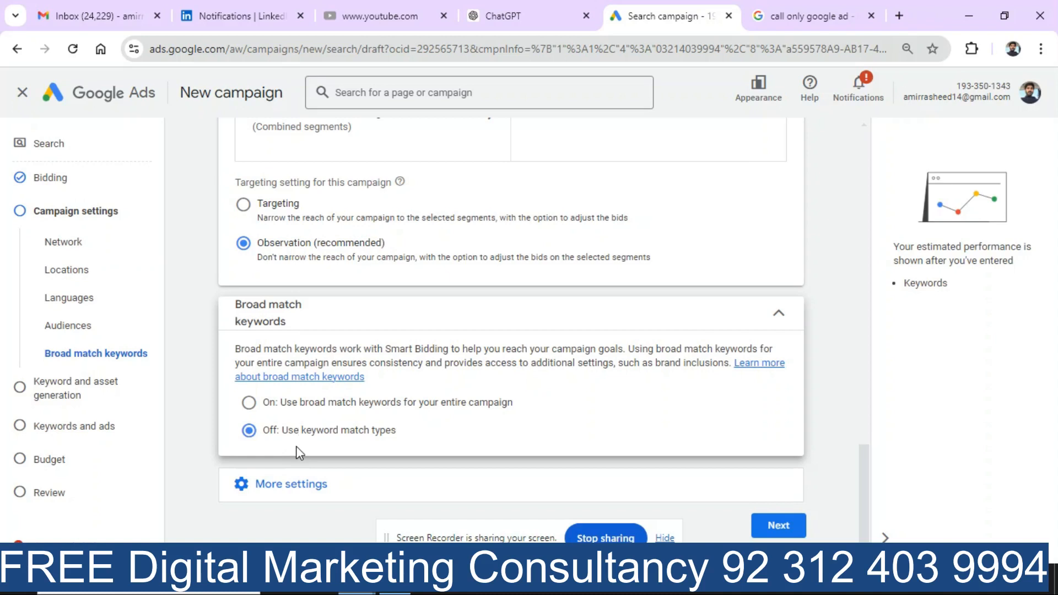
{"action": "left_click", "coordinate": [306, 485]}
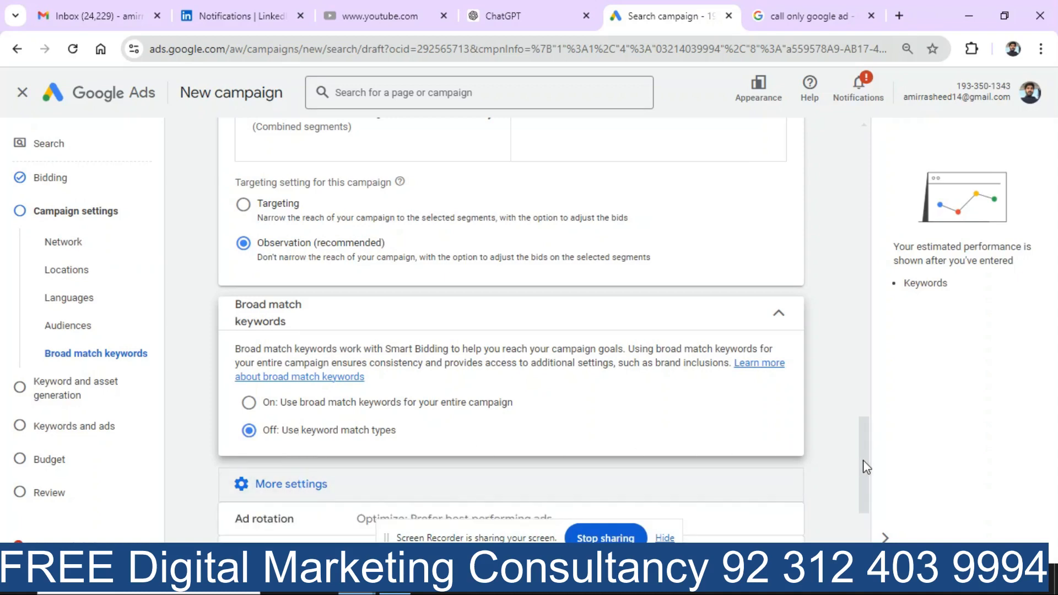
Step: Expand Ad schedule and set the schedule day to Fridays
{"action": "left_click_drag", "start_coordinate": [867, 468], "coordinate": [868, 517]}
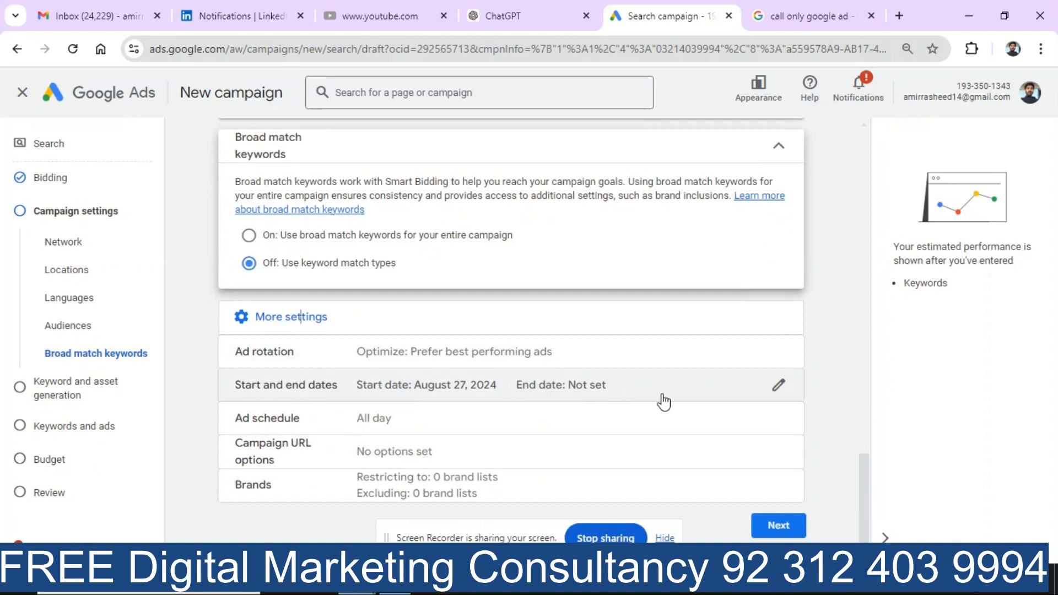
{"action": "left_click", "coordinate": [459, 427]}
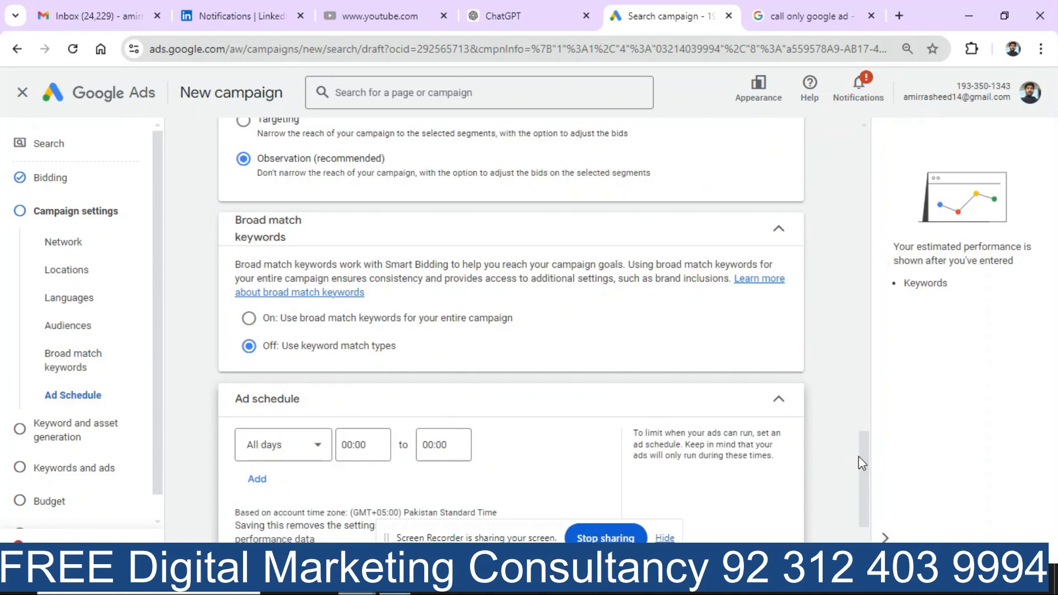
{"action": "left_click_drag", "start_coordinate": [861, 459], "coordinate": [862, 495]}
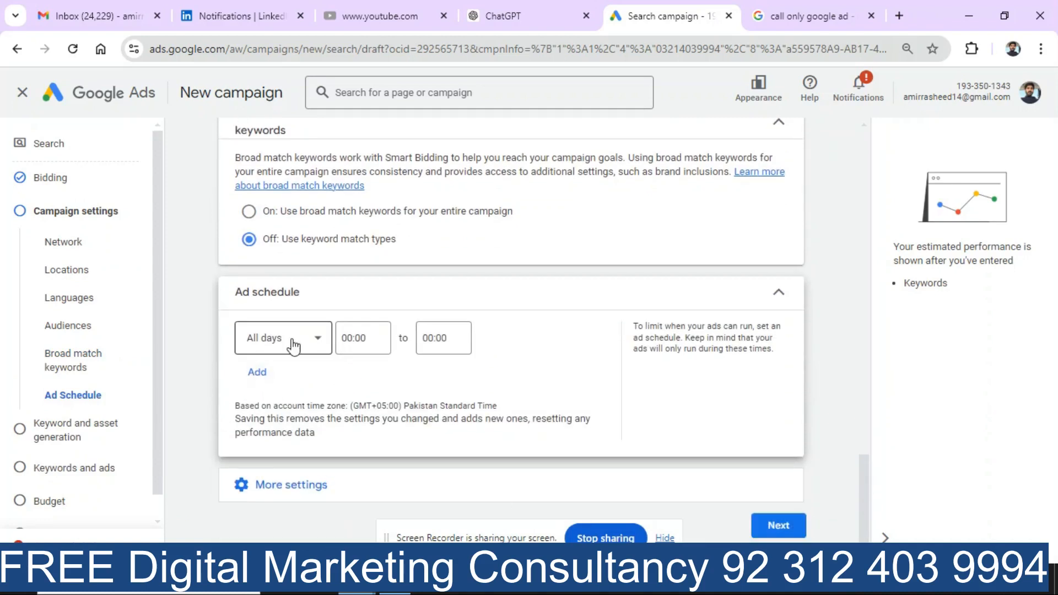
{"action": "left_click", "coordinate": [322, 345]}
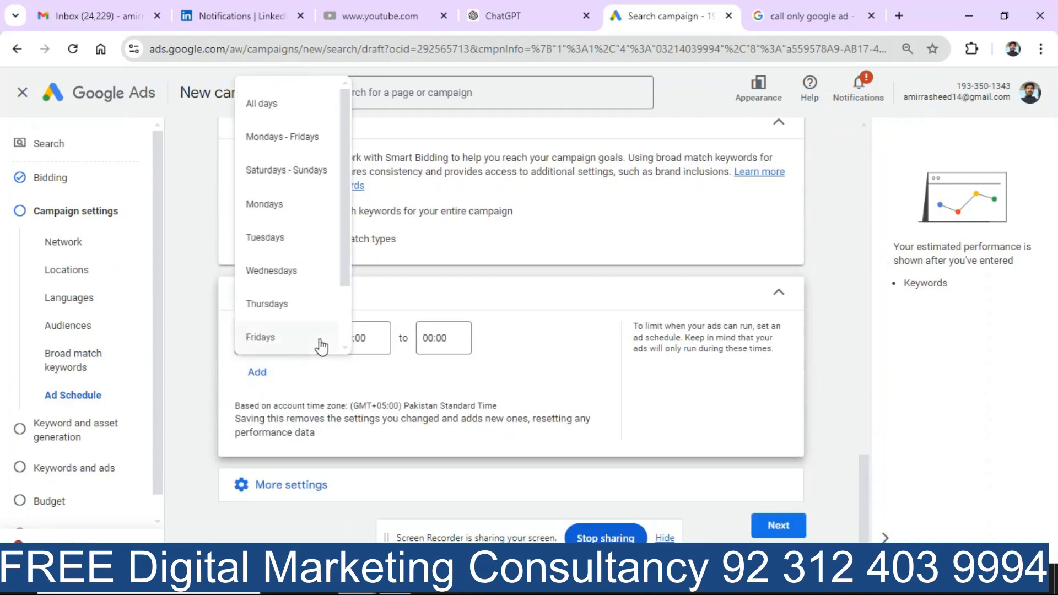
{"action": "left_click", "coordinate": [305, 212]}
{"action": "left_click", "coordinate": [368, 339]}
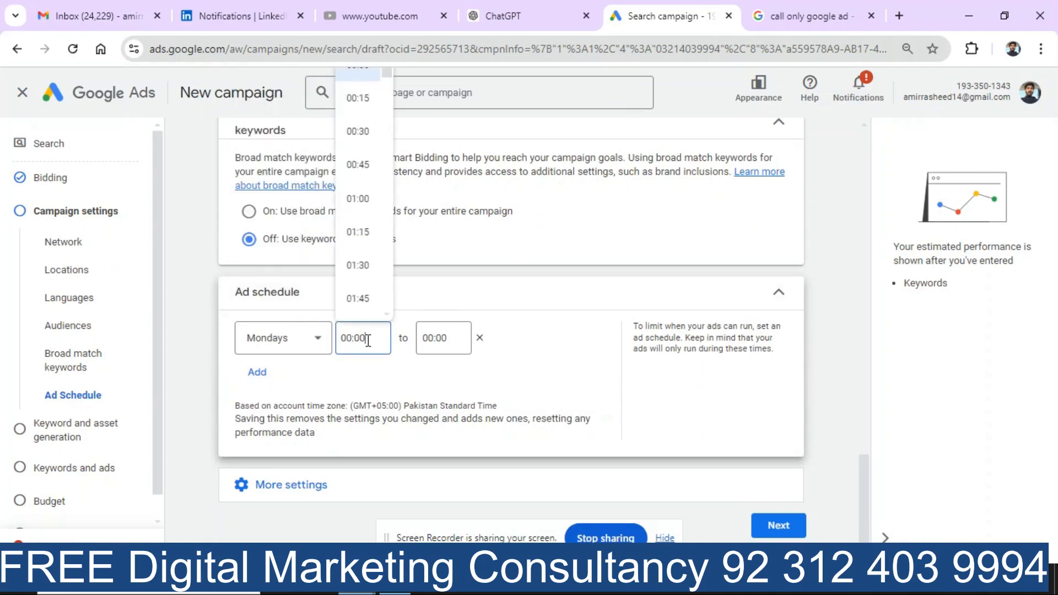
{"action": "left_click", "coordinate": [316, 343]}
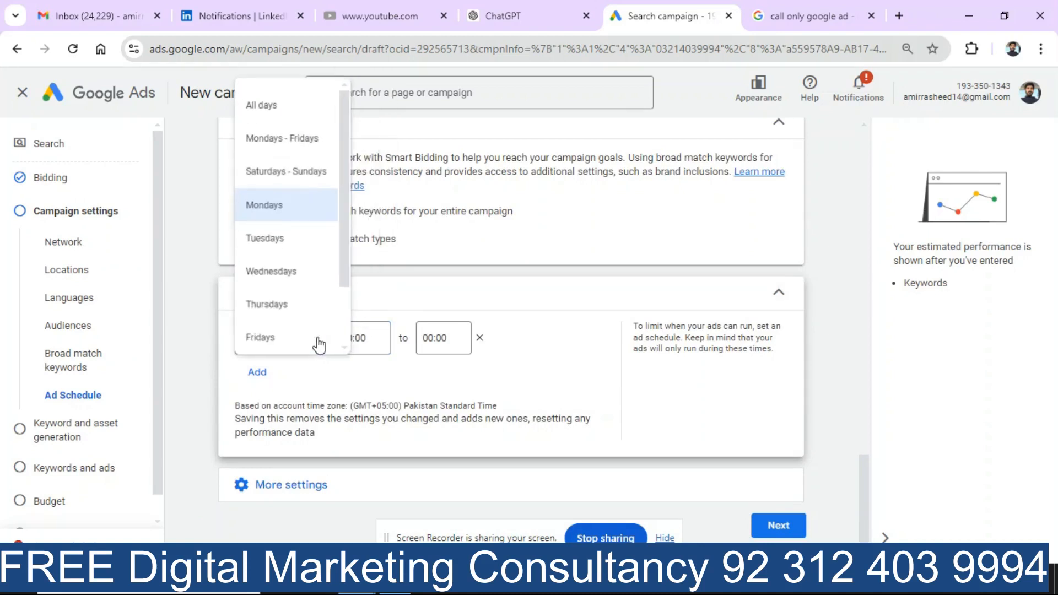
{"action": "left_click", "coordinate": [293, 338]}
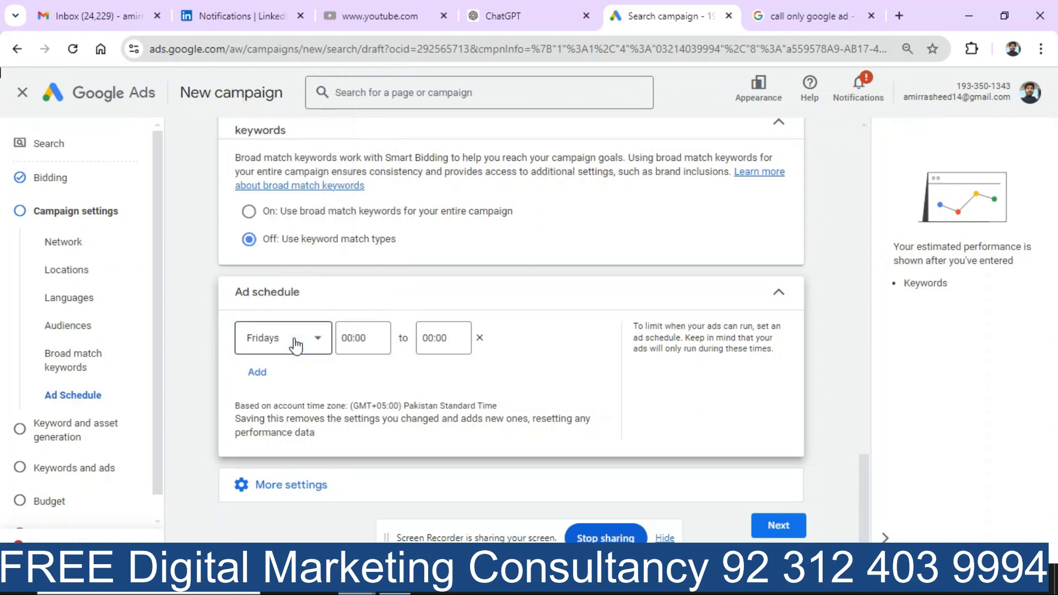
Step: Set the Friday schedule to run from 10:00 to 23:45
{"action": "left_click", "coordinate": [357, 341]}
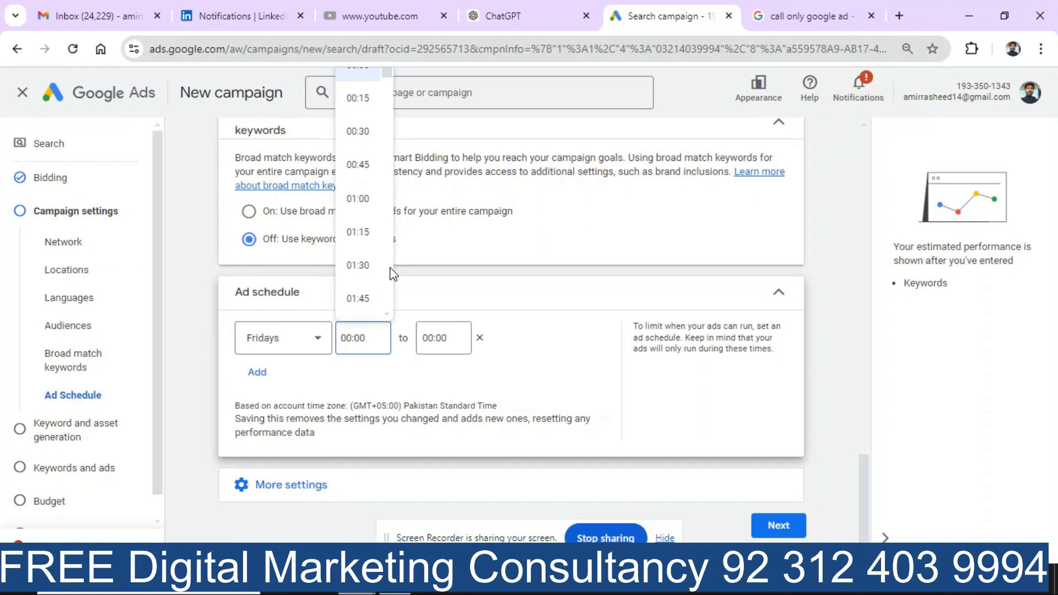
{"action": "scroll", "coordinate": [393, 274], "scroll_direction": "down", "scroll_amount": 9}
{"action": "scroll", "coordinate": [393, 273], "scroll_direction": "down", "scroll_amount": 20}
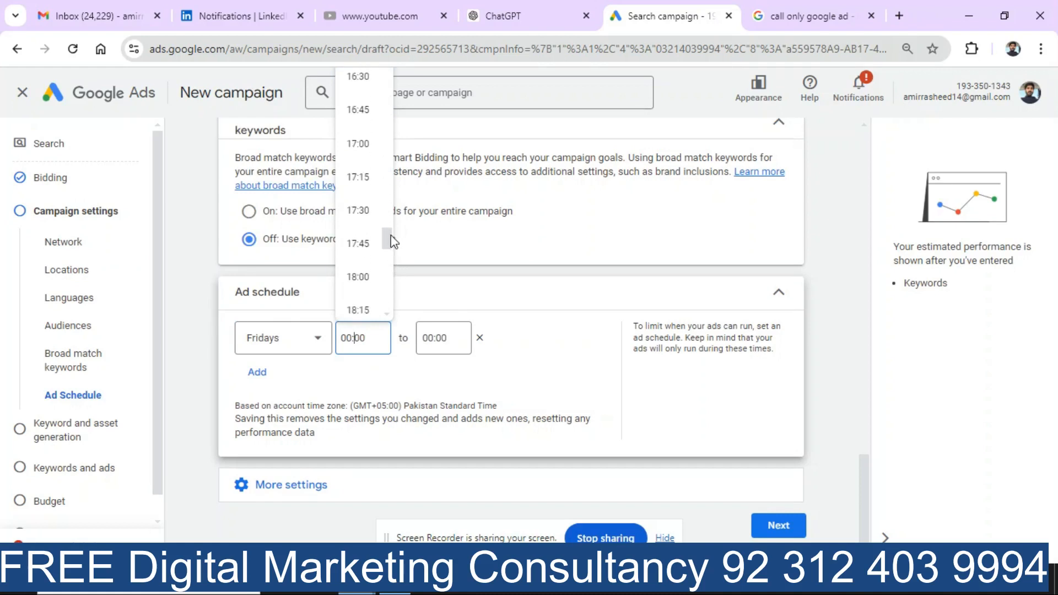
{"action": "left_click_drag", "start_coordinate": [389, 237], "coordinate": [390, 156]}
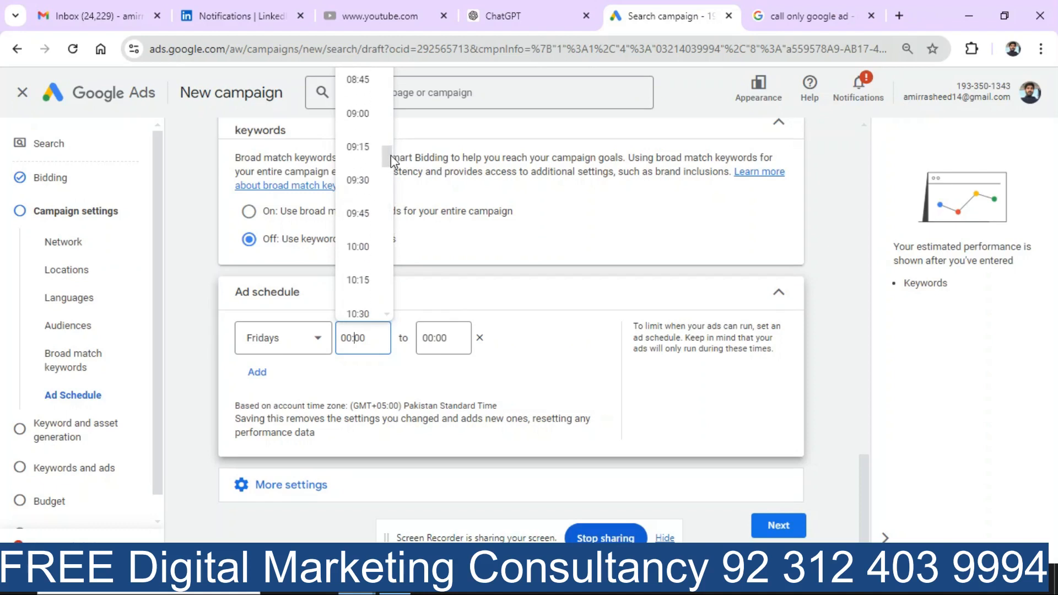
{"action": "left_click", "coordinate": [355, 247]}
{"action": "left_click", "coordinate": [435, 341]}
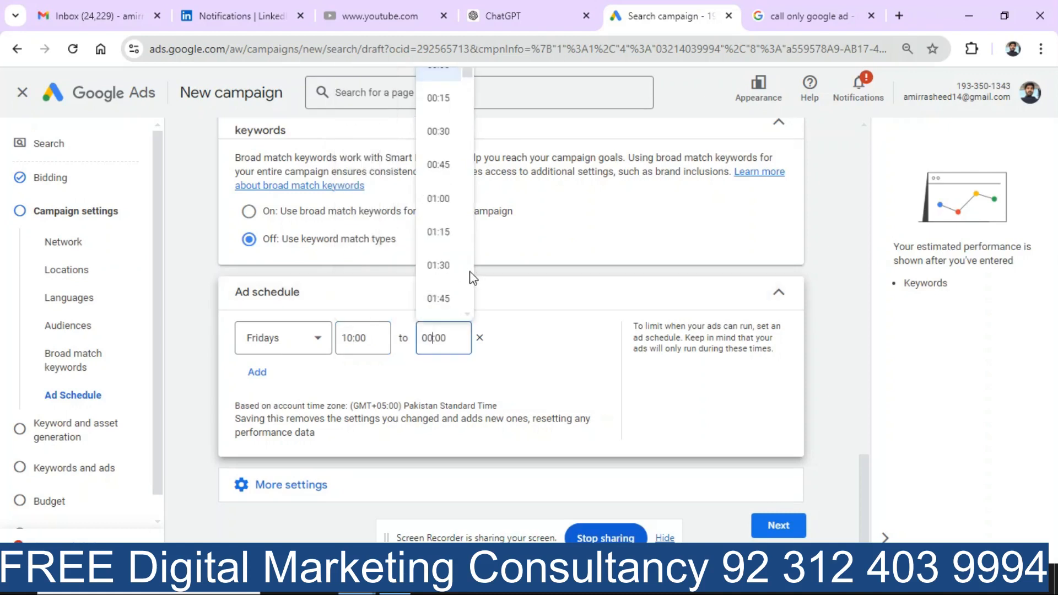
{"action": "scroll", "coordinate": [471, 277], "scroll_direction": "down", "scroll_amount": 20}
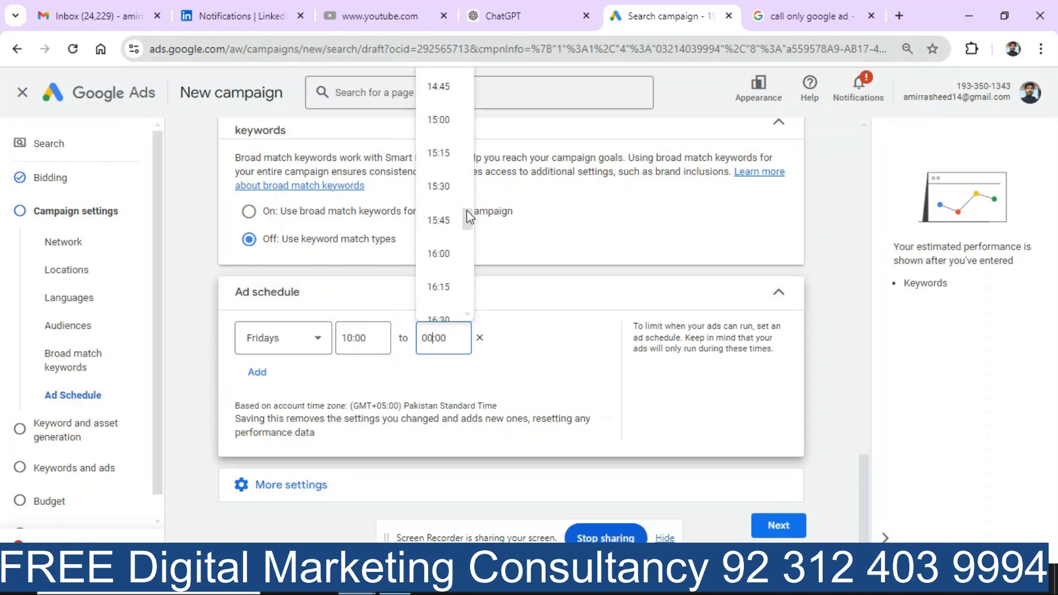
{"action": "left_click_drag", "start_coordinate": [467, 217], "coordinate": [475, 279]}
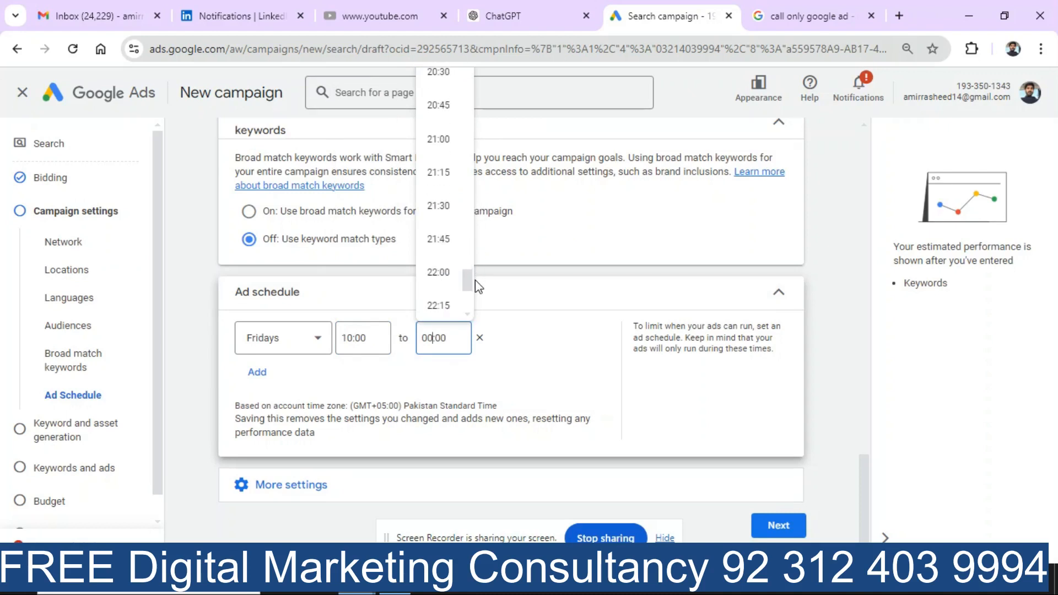
{"action": "scroll", "coordinate": [469, 307], "scroll_direction": "down", "scroll_amount": 4}
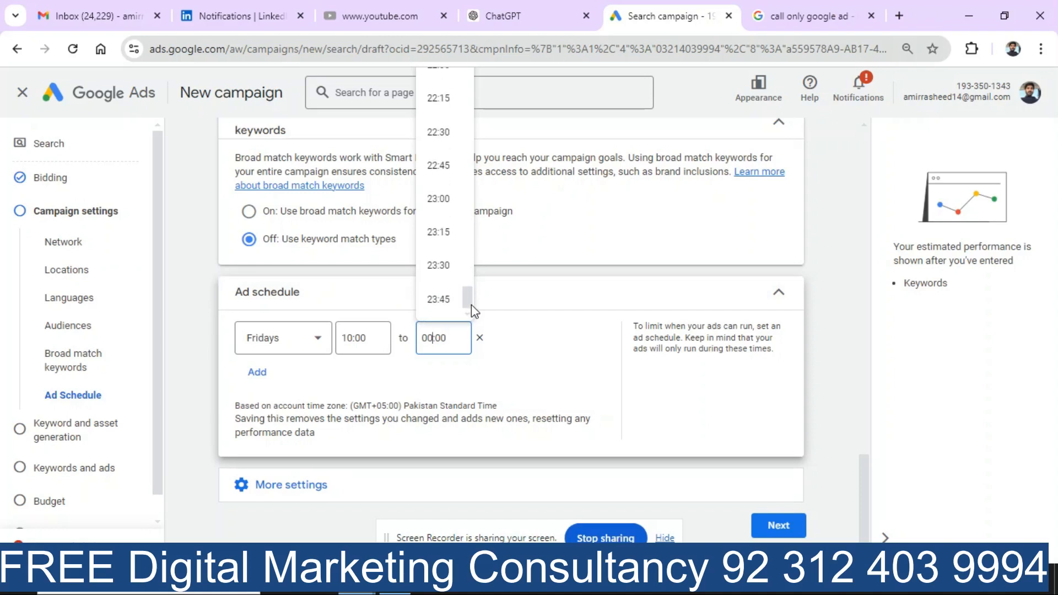
{"action": "left_click", "coordinate": [444, 302]}
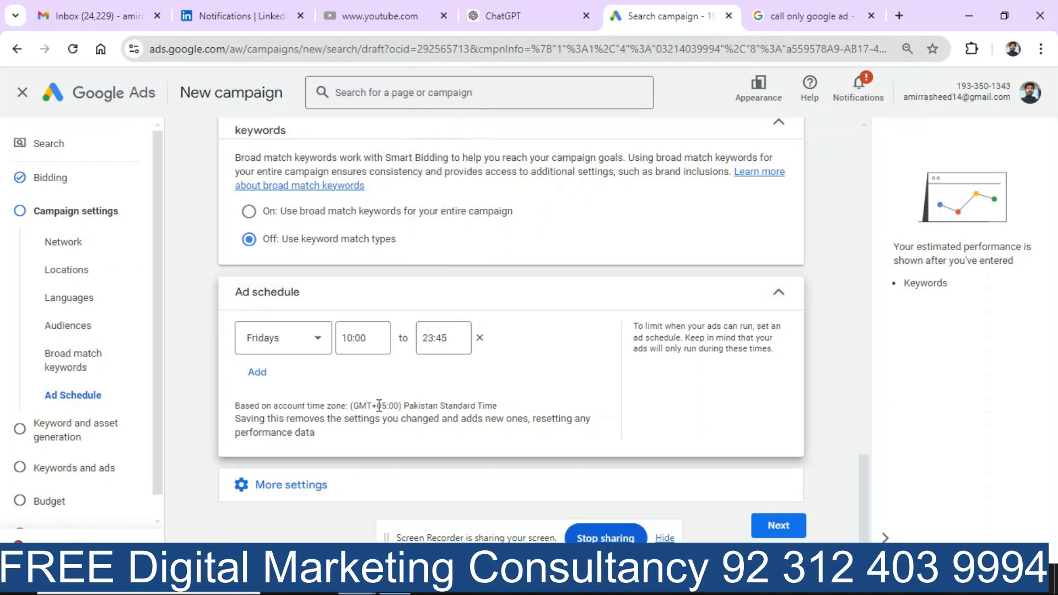
Step: Add three schedule rows below Fridays, setting them to Saturdays, All days and Mondays
{"action": "left_click", "coordinate": [257, 373]}
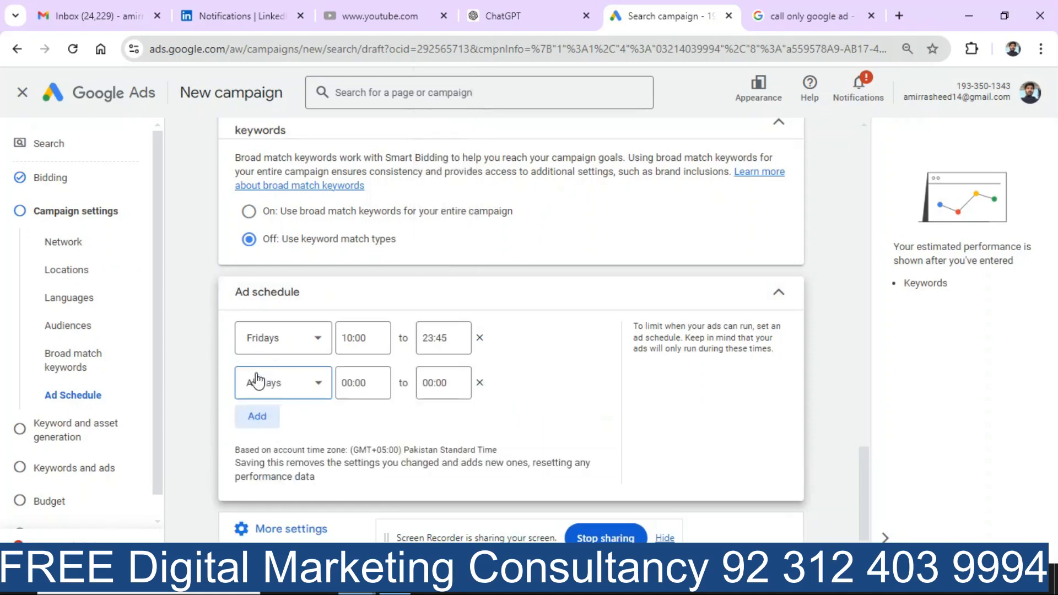
{"action": "left_click", "coordinate": [318, 385]}
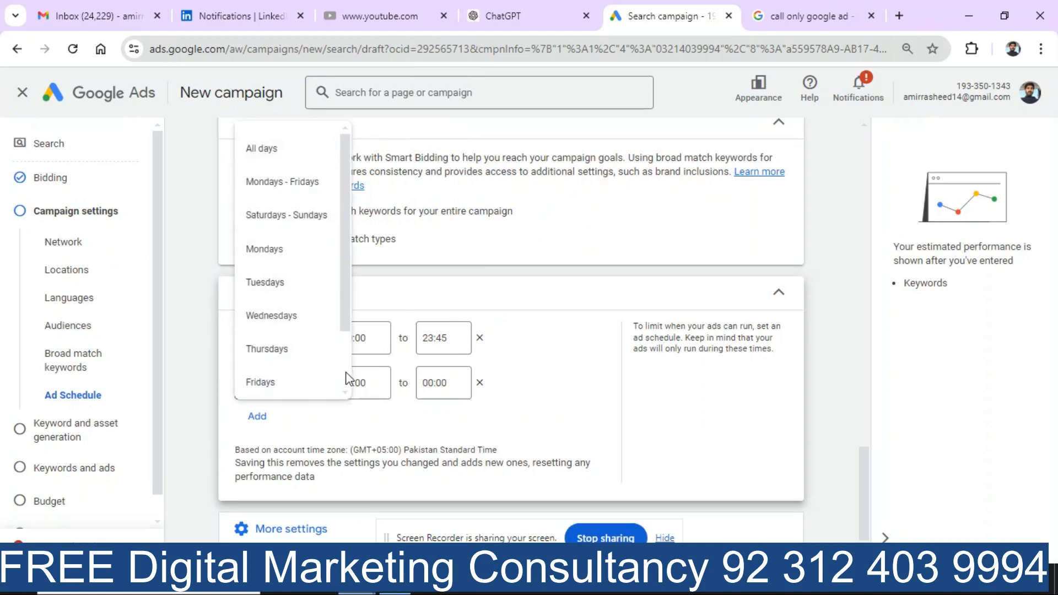
{"action": "scroll", "coordinate": [342, 375], "scroll_direction": "down", "scroll_amount": 2}
{"action": "left_click", "coordinate": [265, 337]}
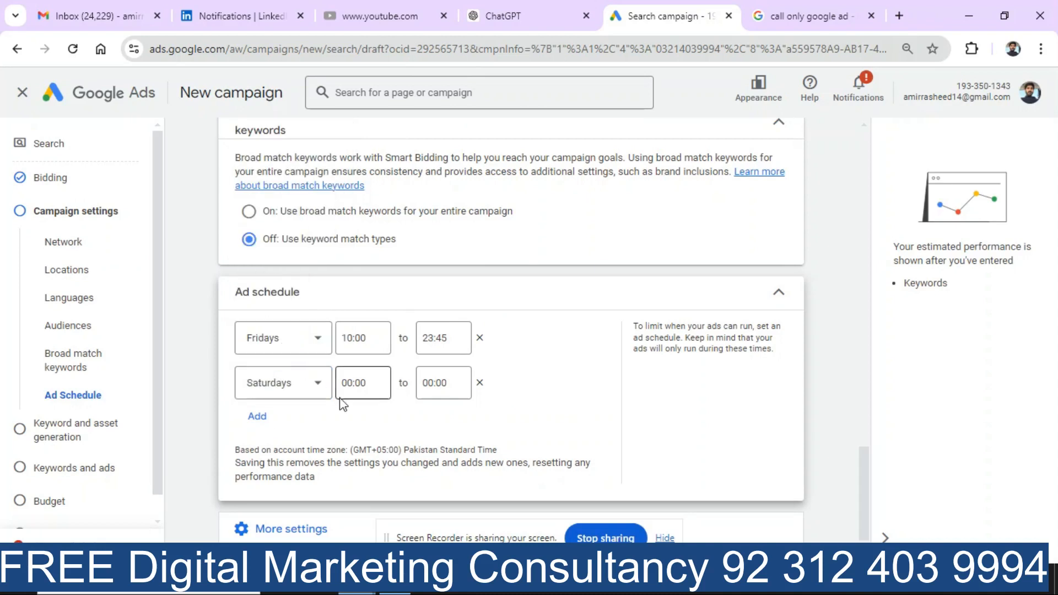
{"action": "left_click", "coordinate": [259, 417]}
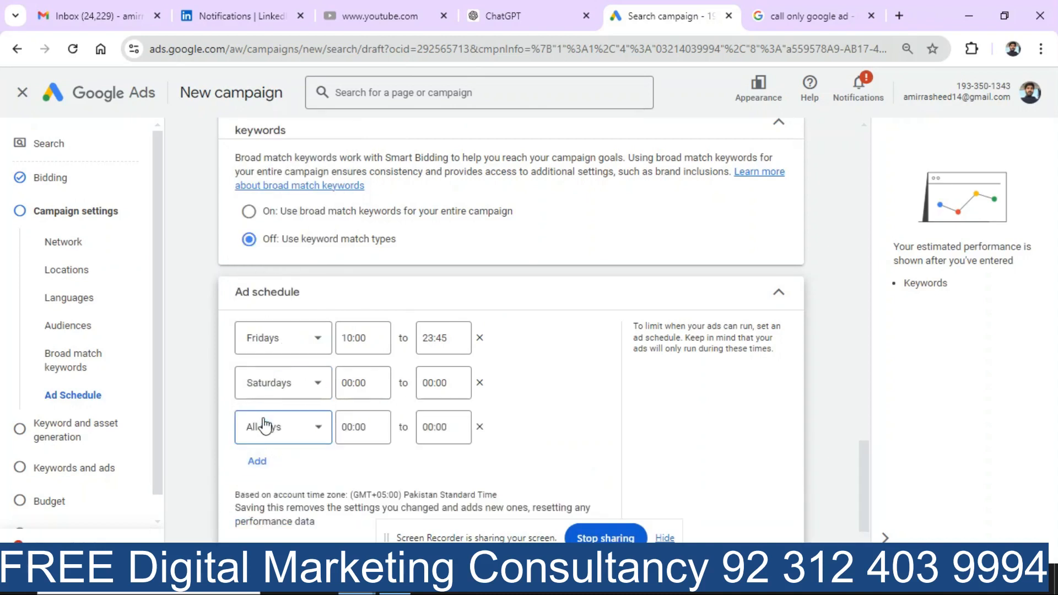
{"action": "left_click", "coordinate": [259, 463]}
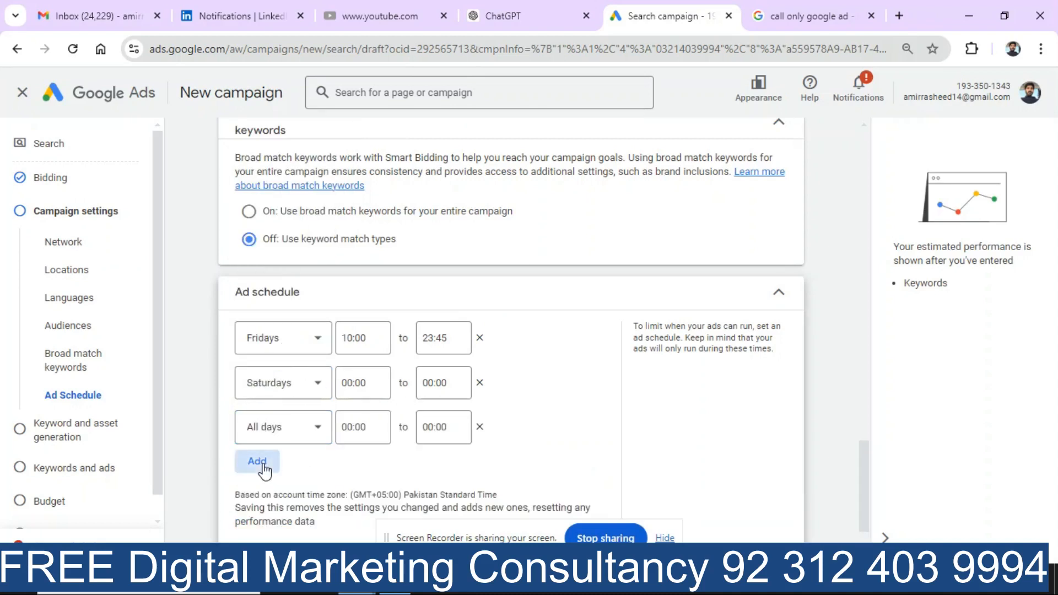
{"action": "left_click", "coordinate": [262, 467]}
{"action": "left_click", "coordinate": [282, 339]}
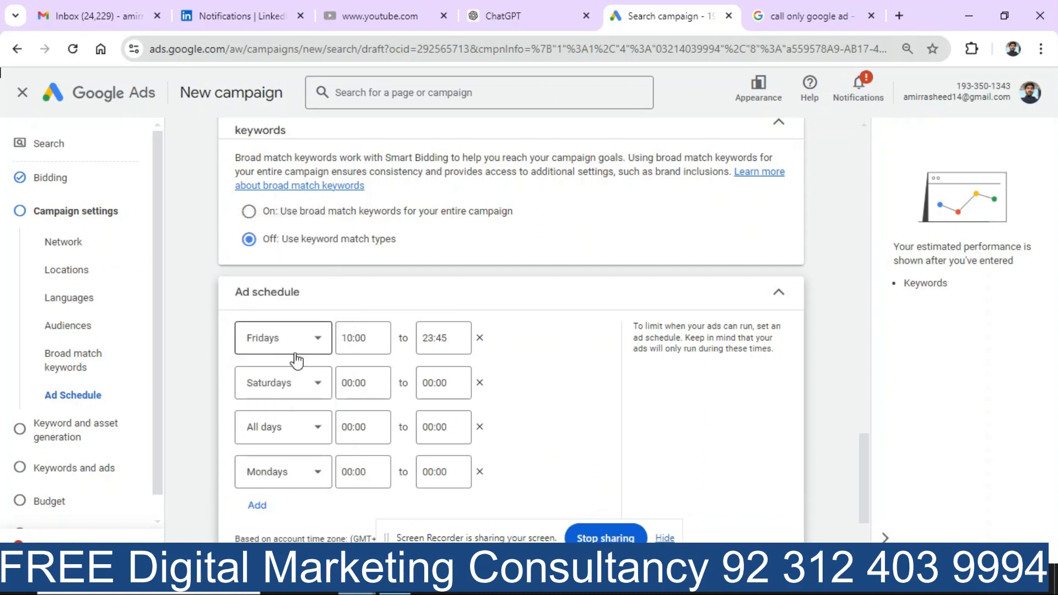
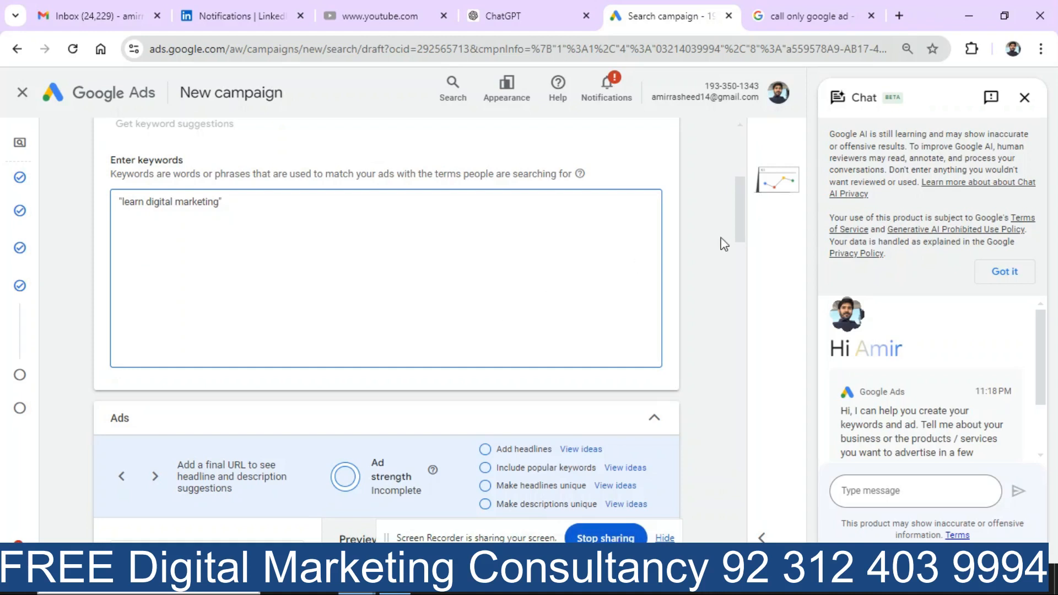
Step: Strip both quotation marks so the keyword reads plain learn digital marketing
{"action": "key", "text": "BackSpace"}
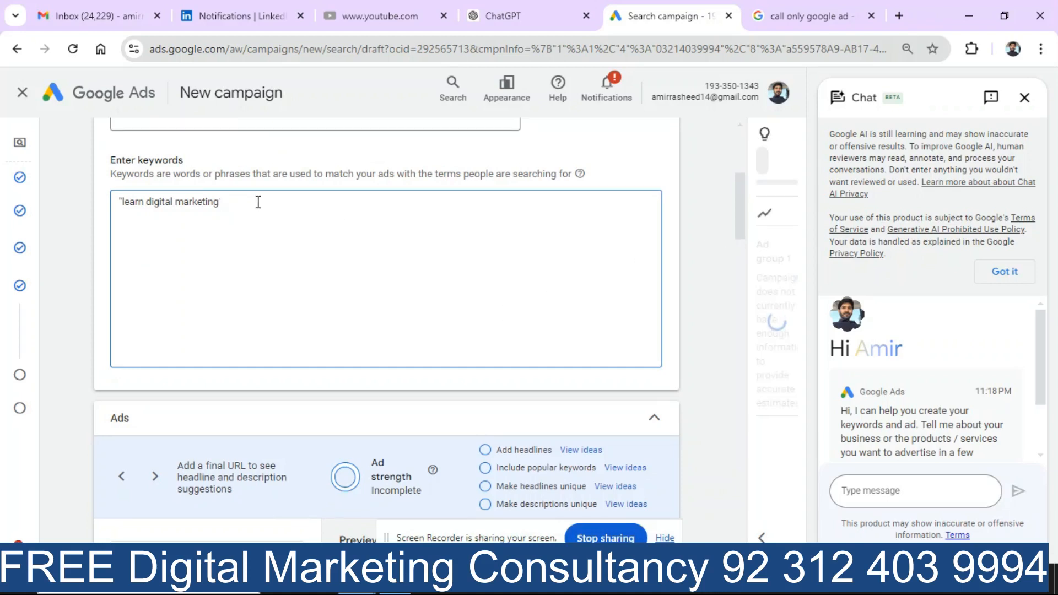
{"action": "key", "text": "Left"}
{"action": "key", "text": "Left"}
{"action": "key", "text": "Left"}
{"action": "key", "text": "Left"}
{"action": "key", "text": "Left"}
{"action": "key", "text": "Left"}
{"action": "key", "text": "Left"}
{"action": "key", "text": "Left"}
{"action": "key", "text": "Left"}
{"action": "key", "text": "Left"}
{"action": "key", "text": "Left"}
{"action": "key", "text": "Left"}
{"action": "key", "text": "Left"}
{"action": "key", "text": "Left"}
{"action": "key", "text": "Left"}
{"action": "key", "text": "Left"}
{"action": "key", "text": "Left"}
{"action": "key", "text": "Left"}
{"action": "key", "text": "Left"}
{"action": "key", "text": "Left"}
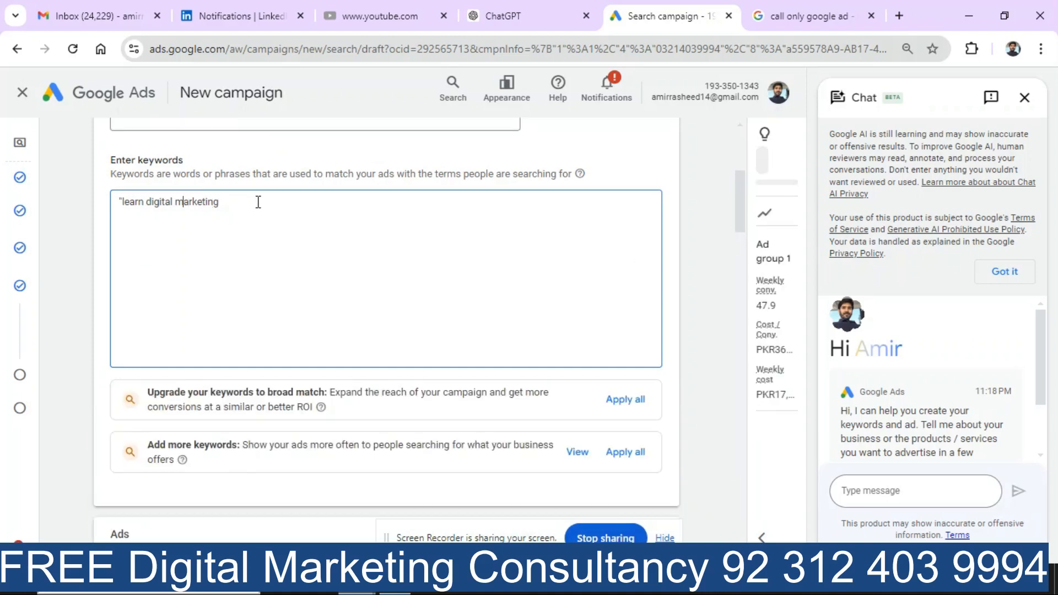
{"action": "key", "text": "BackSpace"}
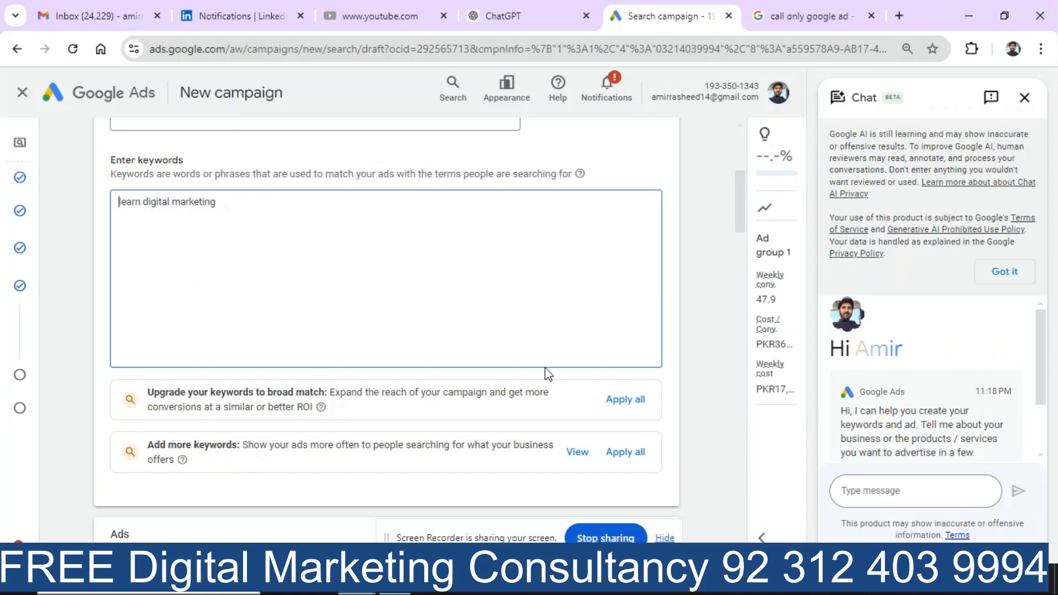
{"action": "left_click", "coordinate": [710, 301]}
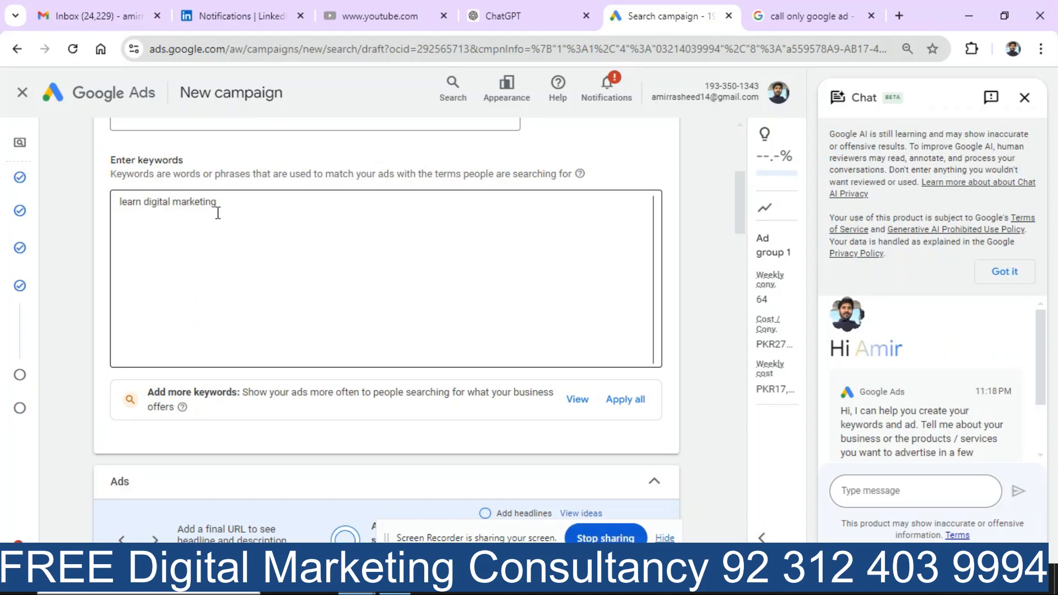
{"action": "left_click", "coordinate": [148, 223]}
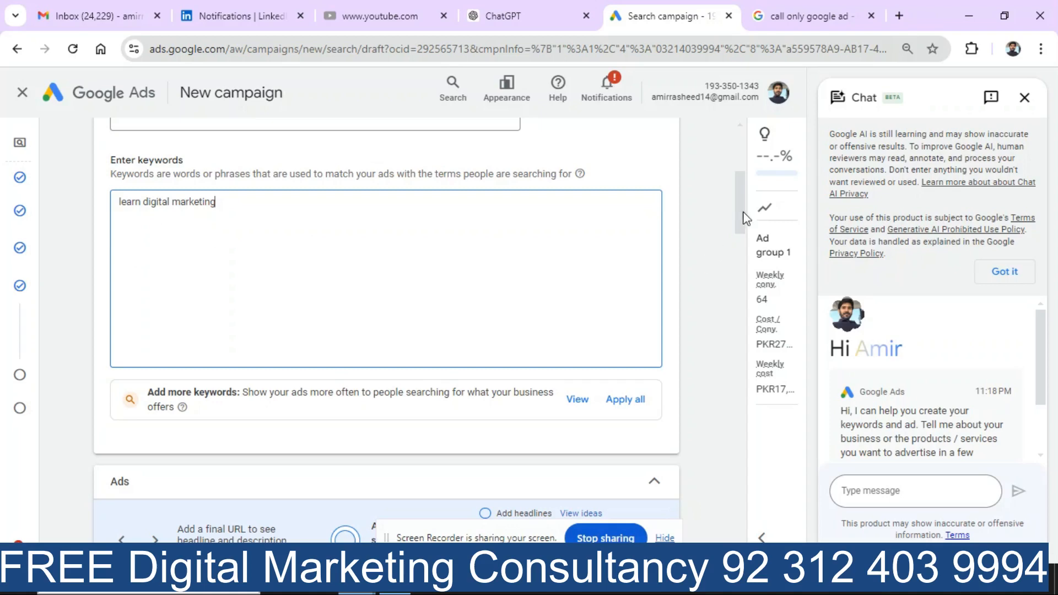
{"action": "scroll", "coordinate": [743, 216], "scroll_direction": "down", "scroll_amount": 4}
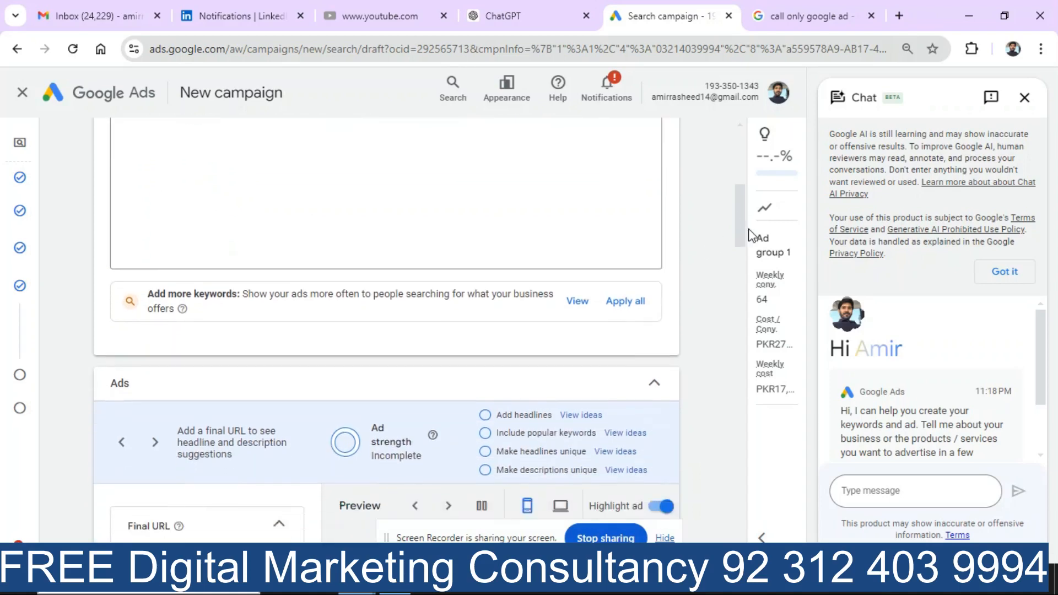
{"action": "scroll", "coordinate": [759, 247], "scroll_direction": "up", "scroll_amount": 4}
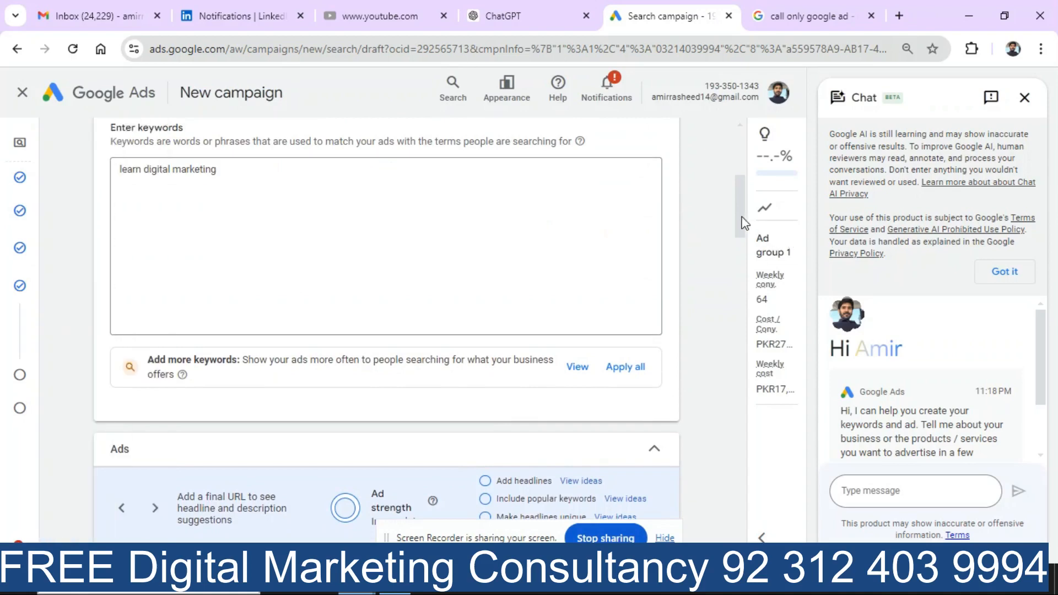
{"action": "scroll", "coordinate": [745, 223], "scroll_direction": "down", "scroll_amount": 6}
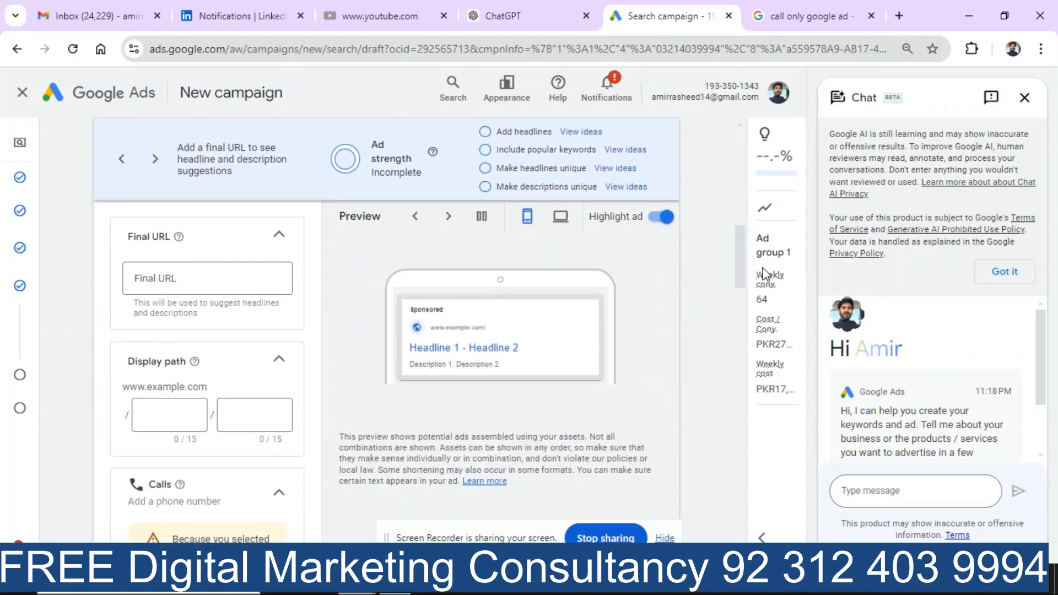
{"action": "left_click", "coordinate": [175, 277]}
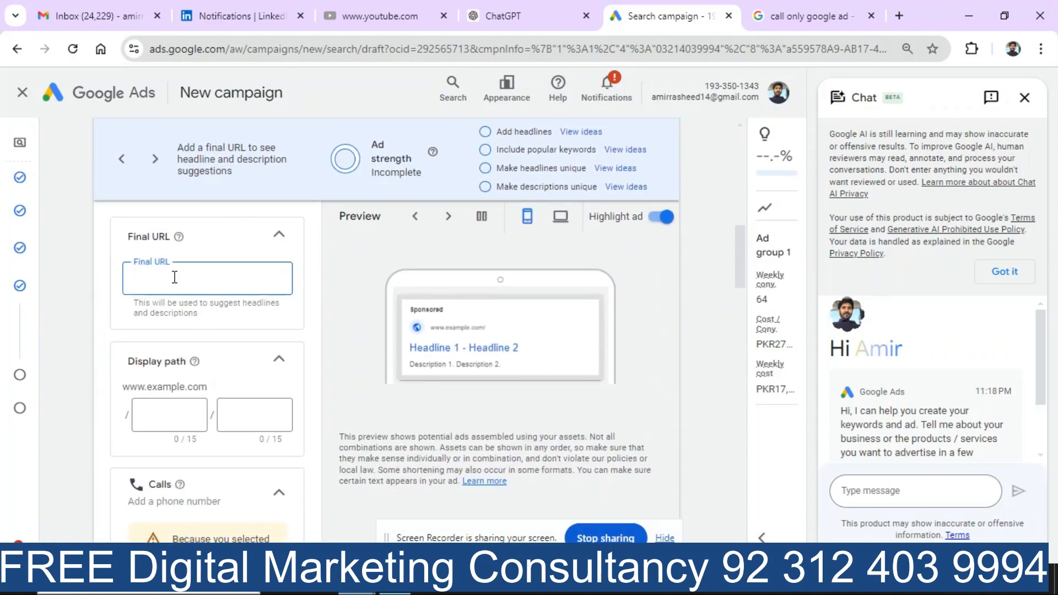
{"action": "key", "text": "BackSpace"}
{"action": "type", "text": "ww"}
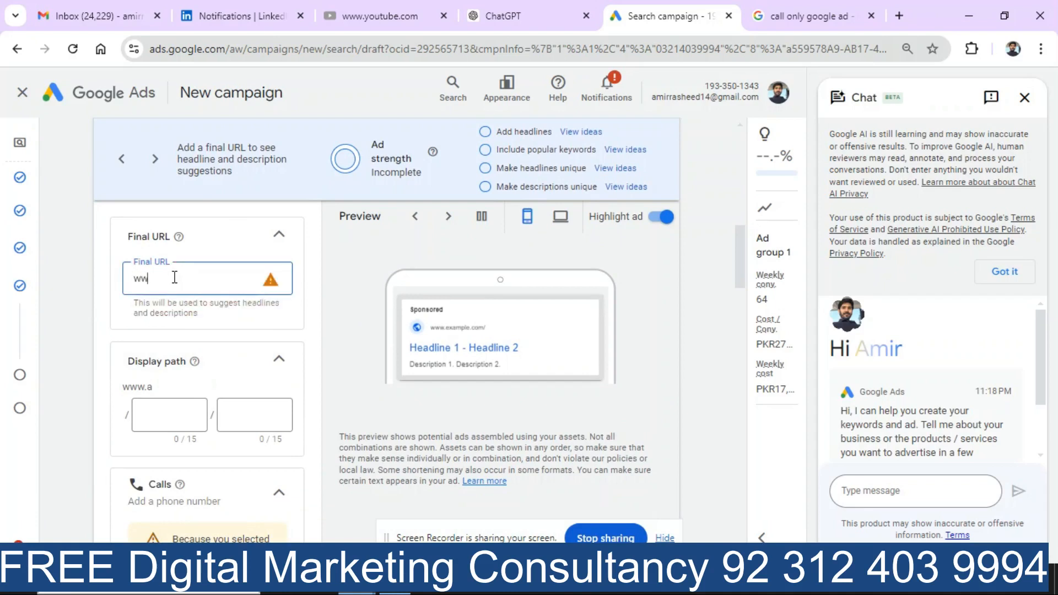
{"action": "type", "text": "w.am"}
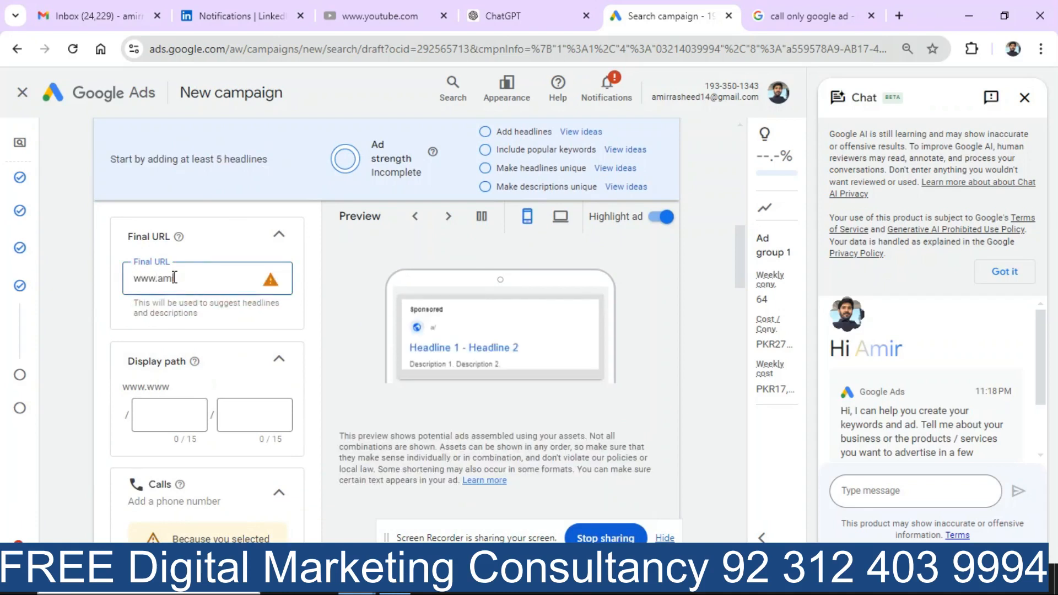
{"action": "type", "text": "irrashee"}
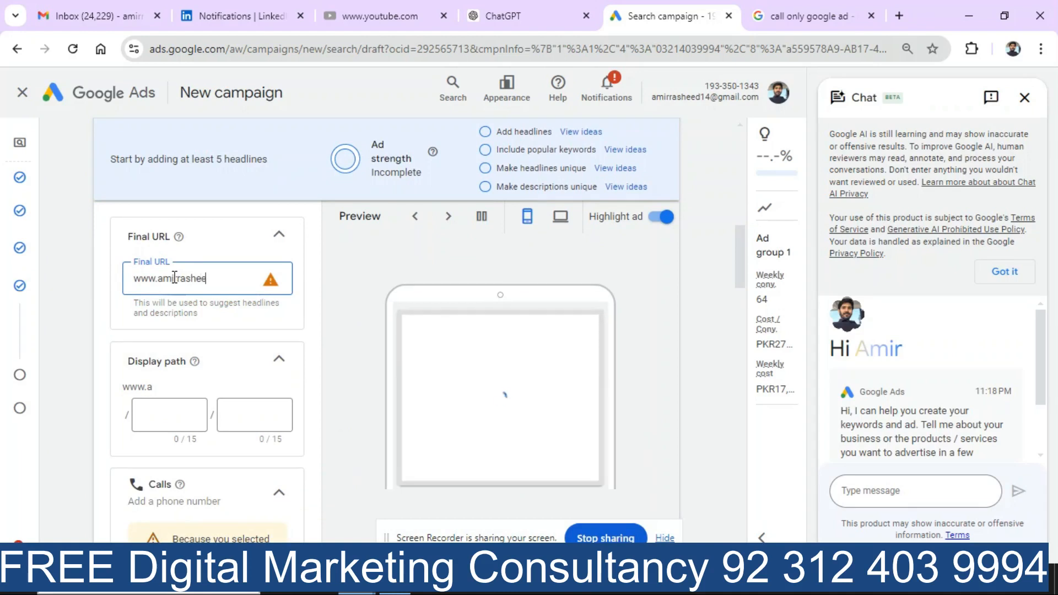
{"action": "type", "text": "d,c"}
{"action": "key", "text": "BackSpace"}
{"action": "key", "text": "BackSpace"}
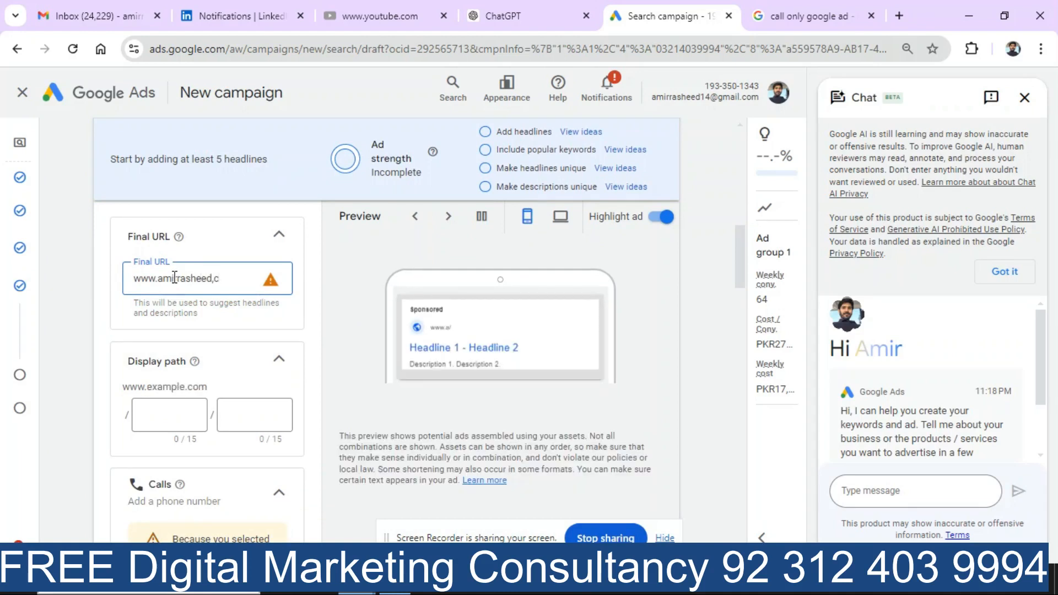
{"action": "type", "text": ".c"}
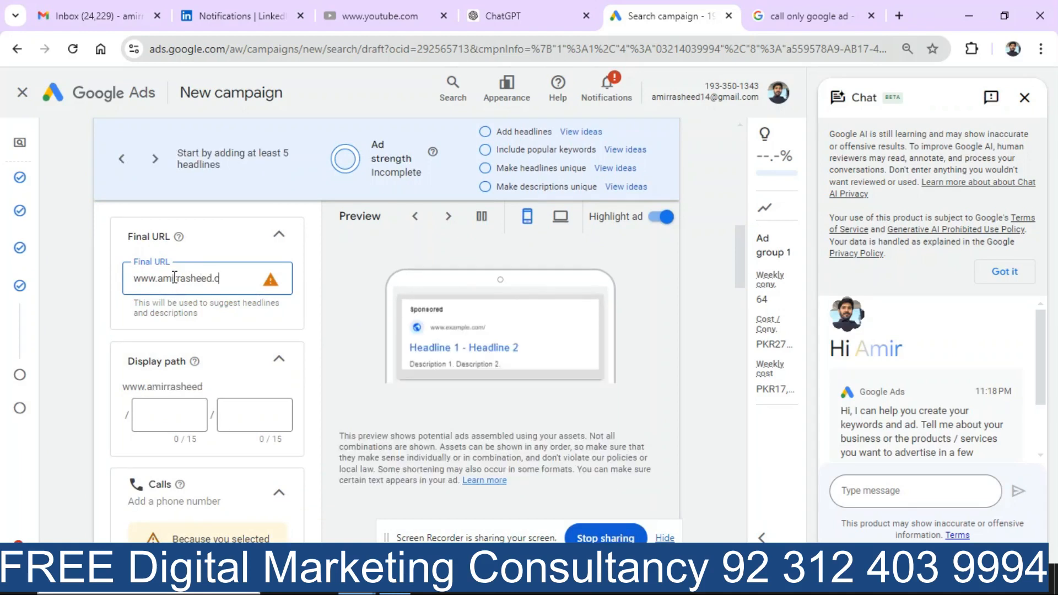
{"action": "type", "text": "om"}
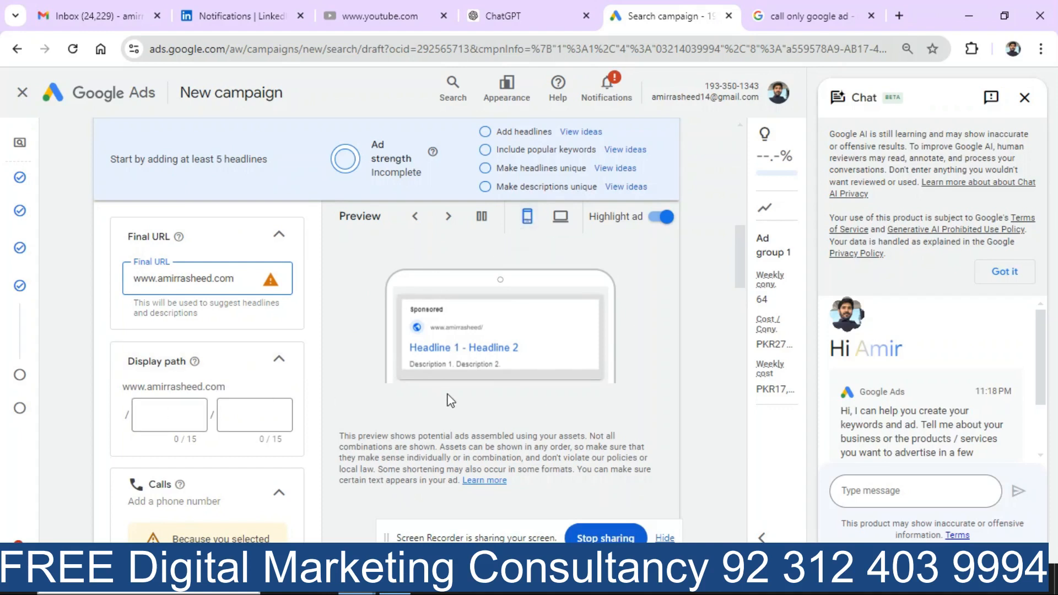
{"action": "left_click_drag", "start_coordinate": [736, 263], "coordinate": [743, 286]}
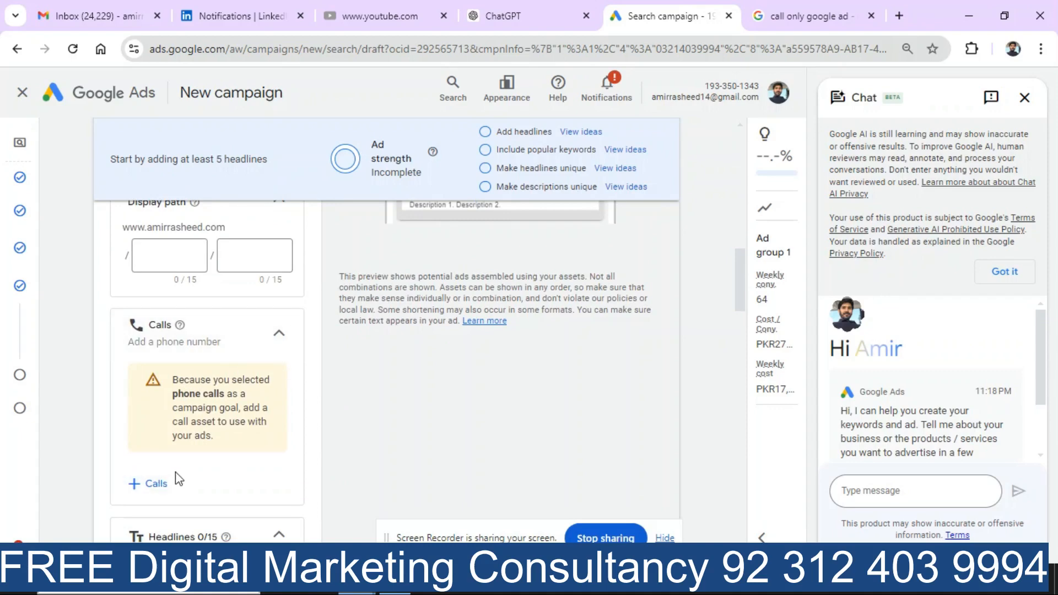
Step: Start a new Pakistan call number, then abandon the New call form
{"action": "left_click", "coordinate": [156, 484]}
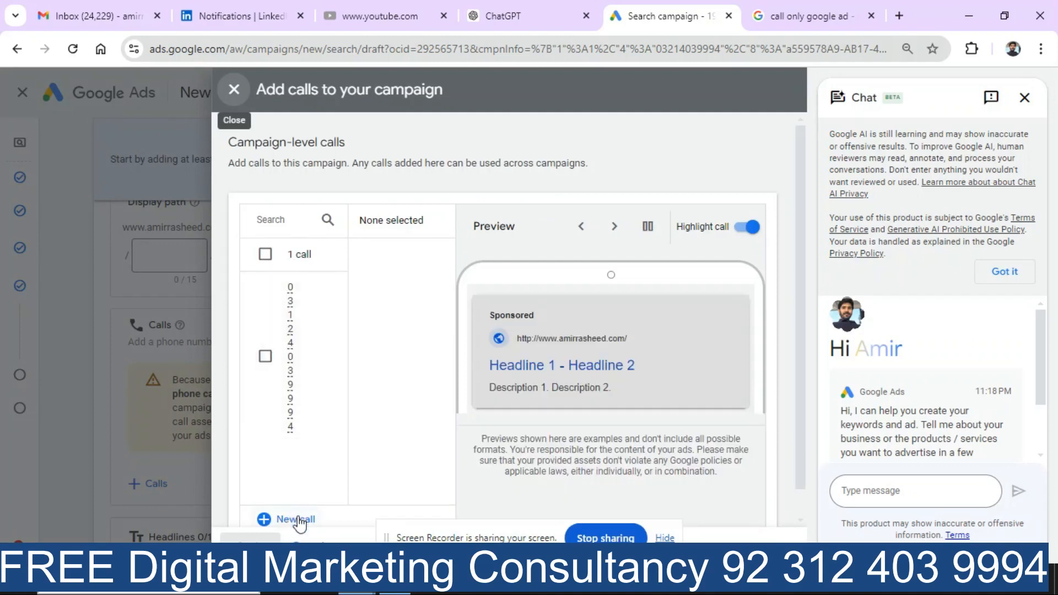
{"action": "left_click", "coordinate": [295, 518]}
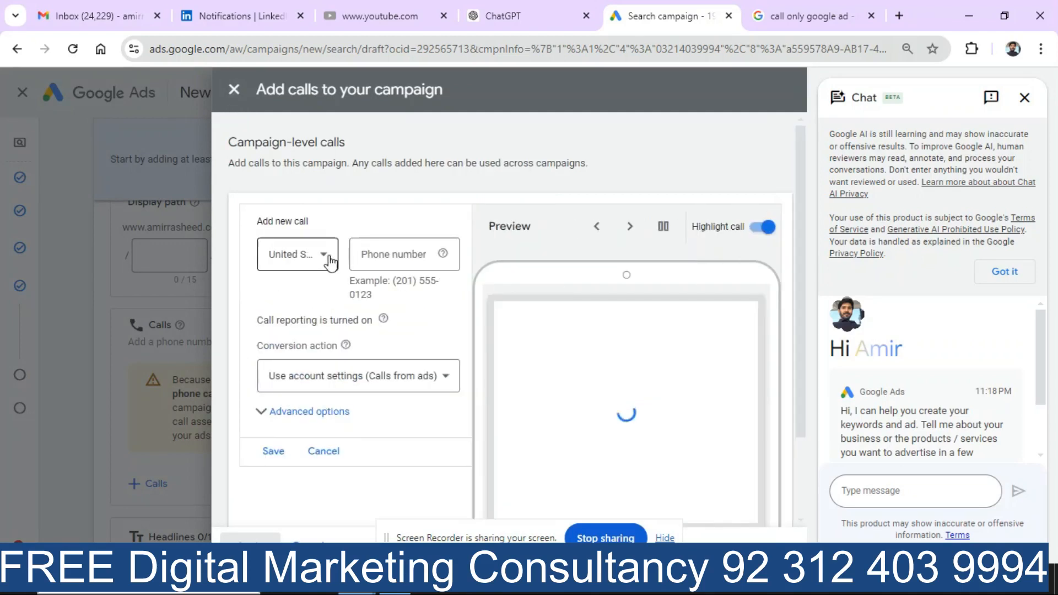
{"action": "left_click", "coordinate": [330, 259]}
{"action": "scroll", "coordinate": [329, 264], "scroll_direction": "up", "scroll_amount": 15}
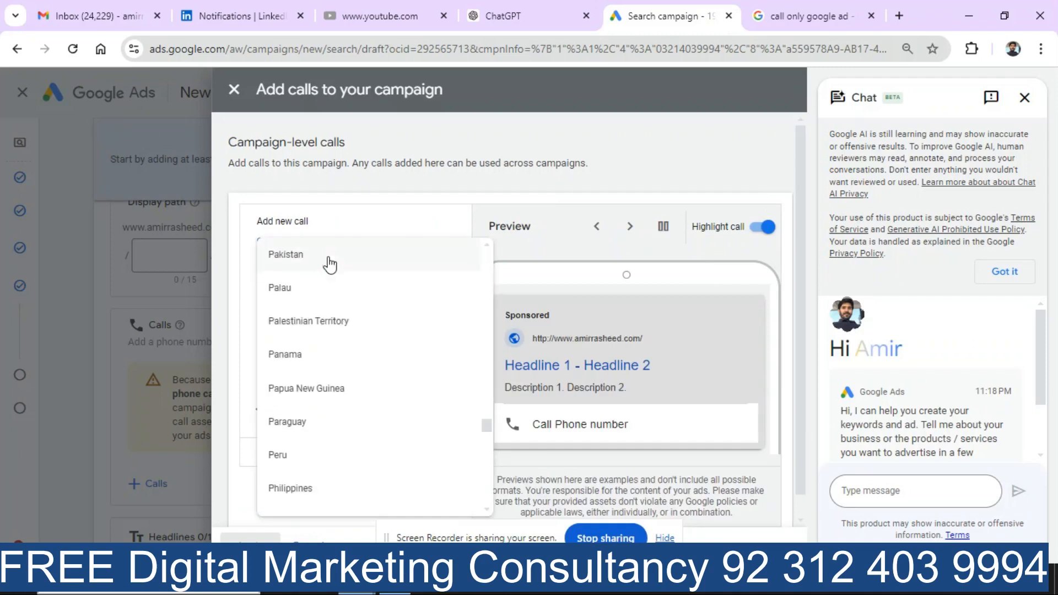
{"action": "left_click", "coordinate": [328, 265]}
{"action": "left_click", "coordinate": [386, 257]}
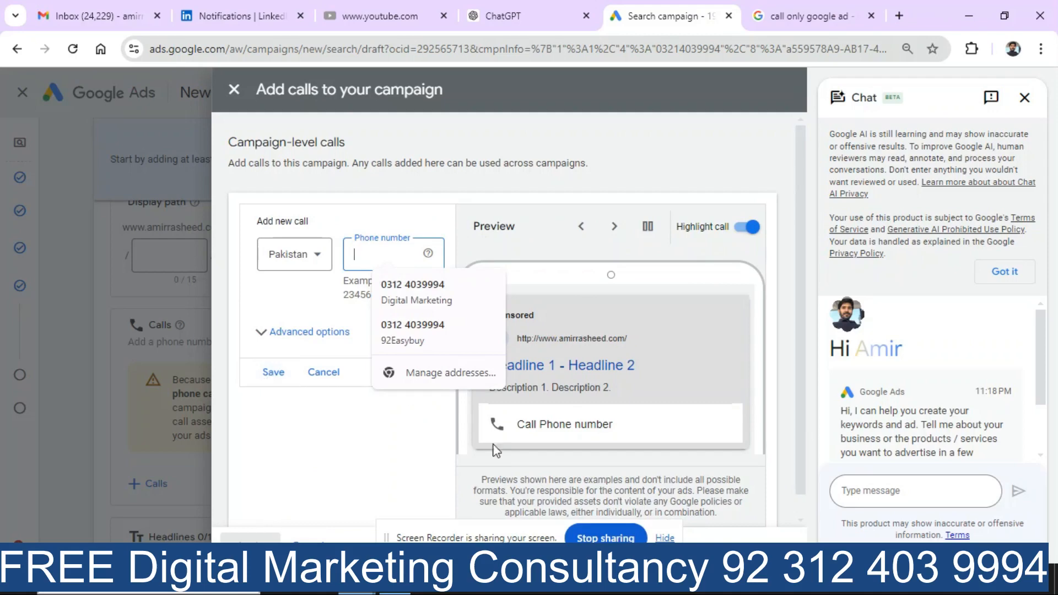
{"action": "key", "text": "Escape"}
{"action": "key", "text": "Escape"}
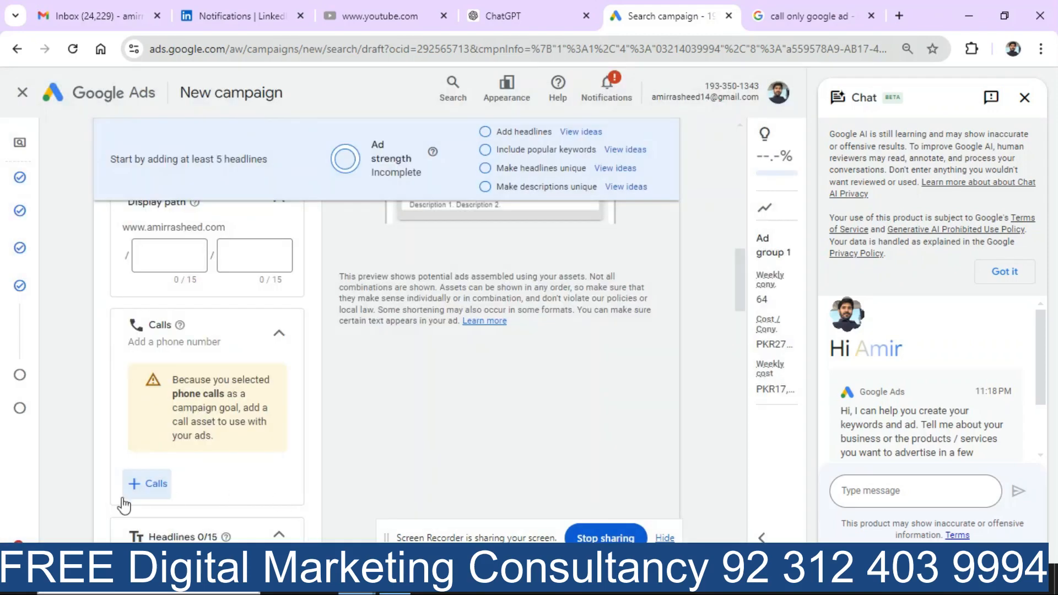
Step: Attach the existing saved phone number as the ad's call asset
{"action": "left_click", "coordinate": [276, 339]}
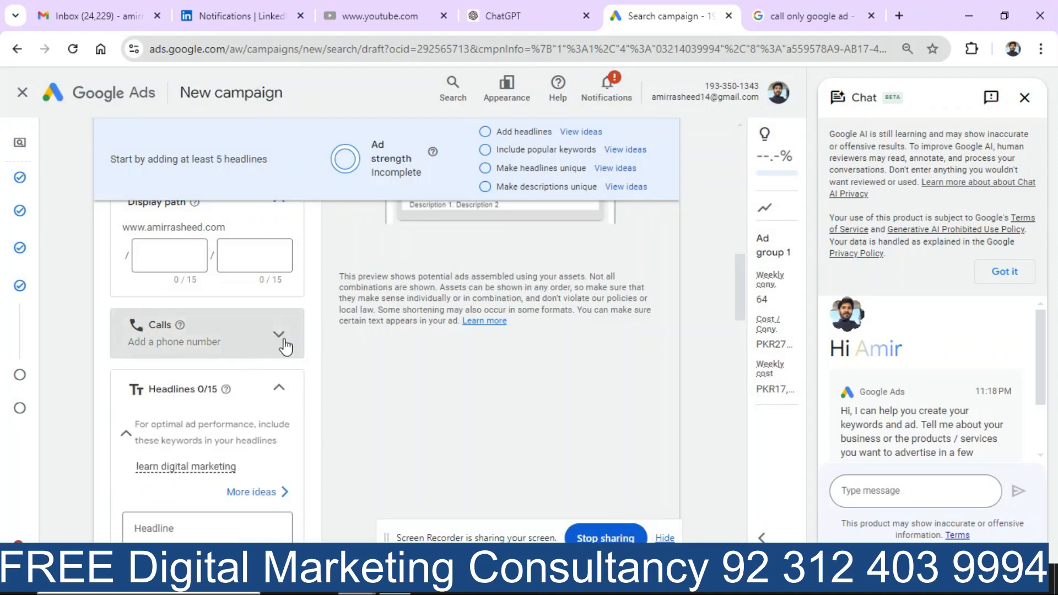
{"action": "left_click", "coordinate": [280, 337]}
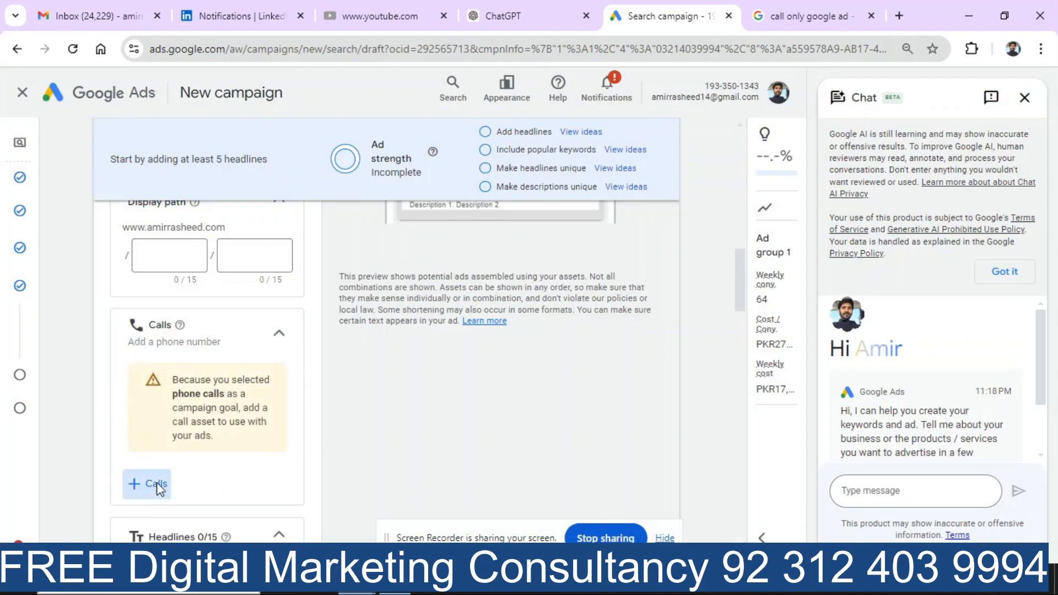
{"action": "left_click", "coordinate": [157, 484]}
{"action": "left_click", "coordinate": [265, 357]}
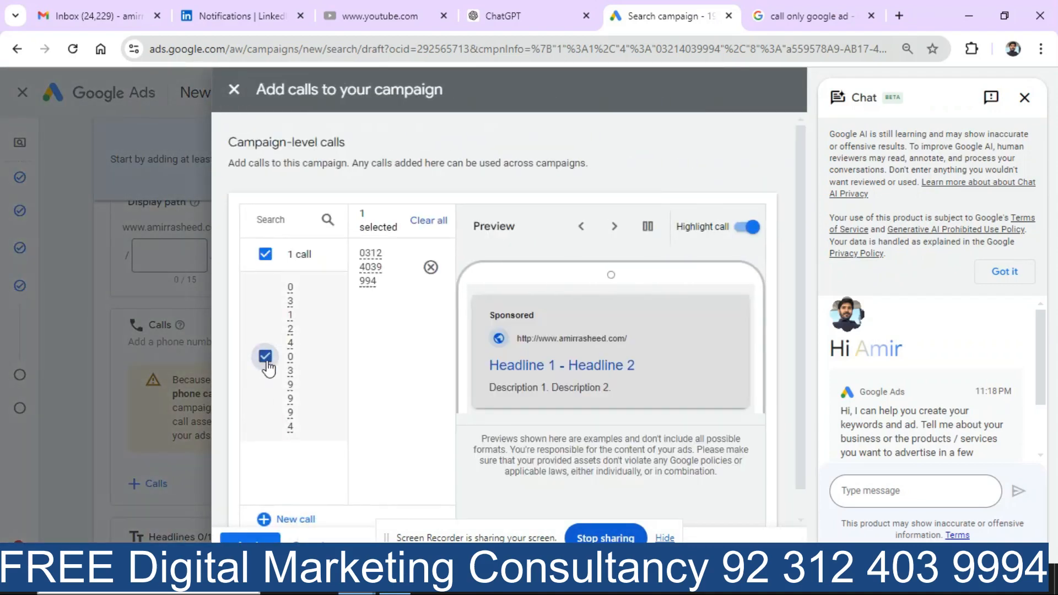
{"action": "left_click", "coordinate": [251, 537]}
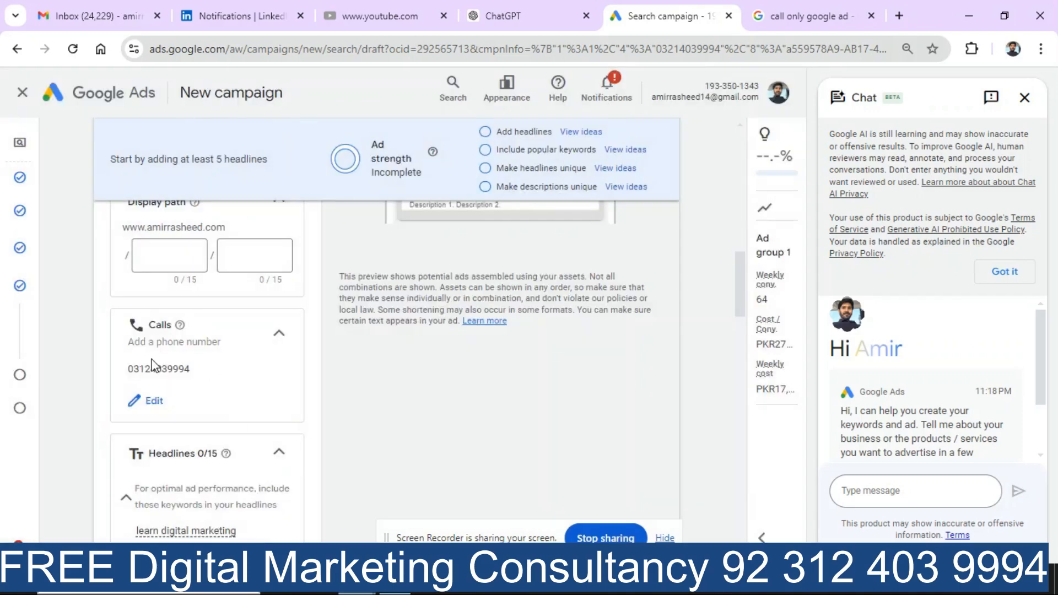
Step: Fill the first three headlines with 'free learn digital marketing', 'free' and 'learn'
{"action": "left_click_drag", "start_coordinate": [744, 286], "coordinate": [739, 265]}
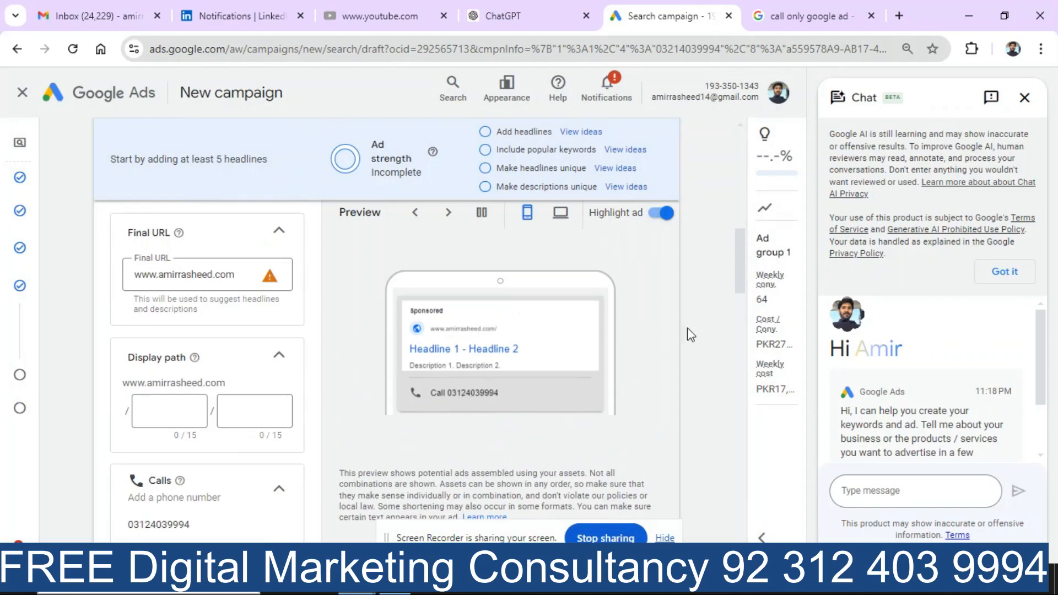
{"action": "left_click_drag", "start_coordinate": [738, 273], "coordinate": [753, 344]}
{"action": "mouse_move", "coordinate": [177, 254]}
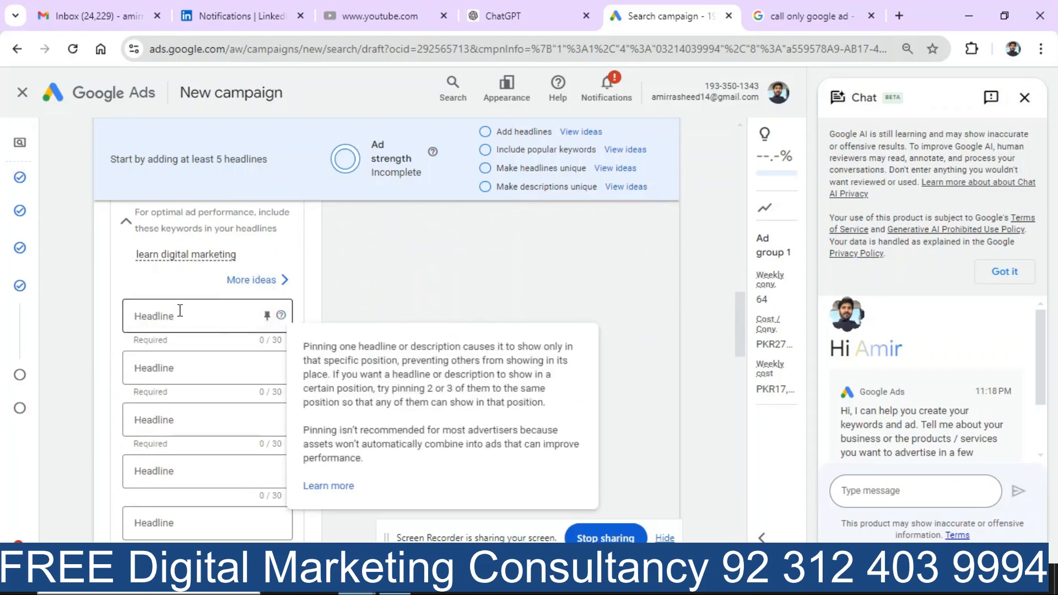
{"action": "left_click", "coordinate": [179, 315]}
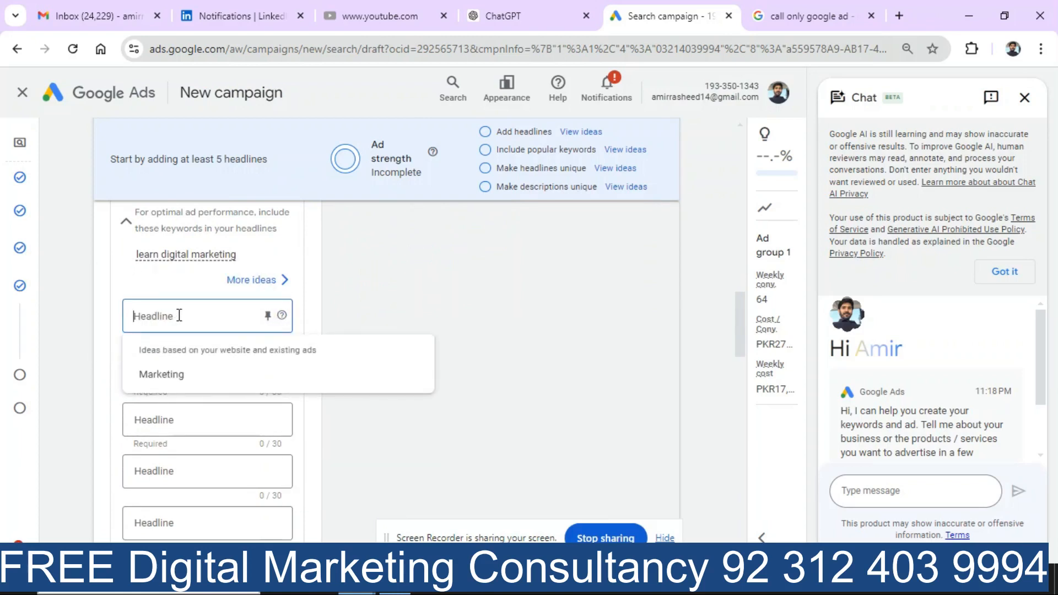
{"action": "type", "text": "free le"}
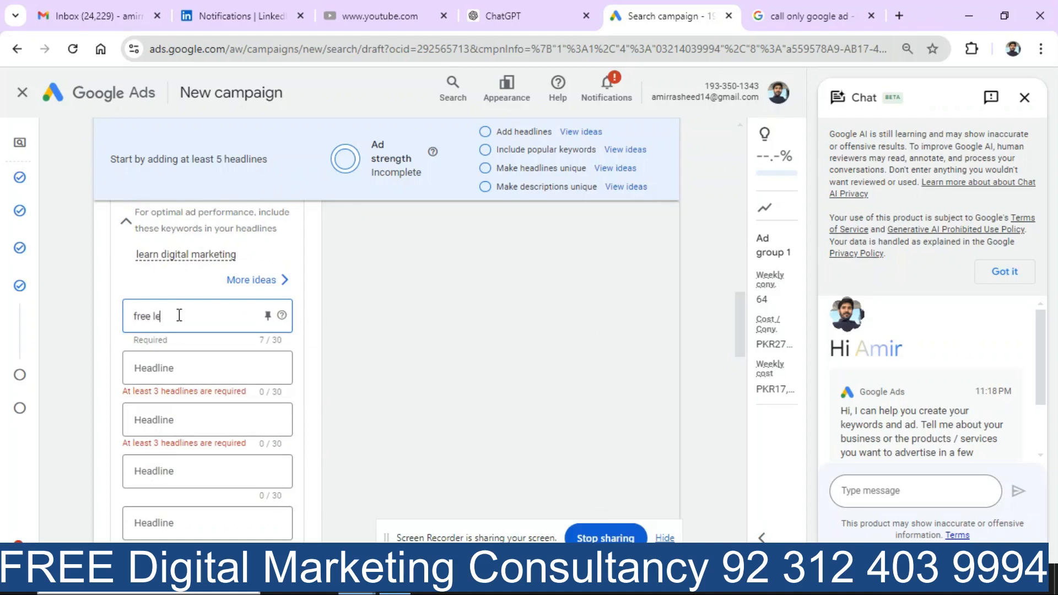
{"action": "type", "text": "arn di"}
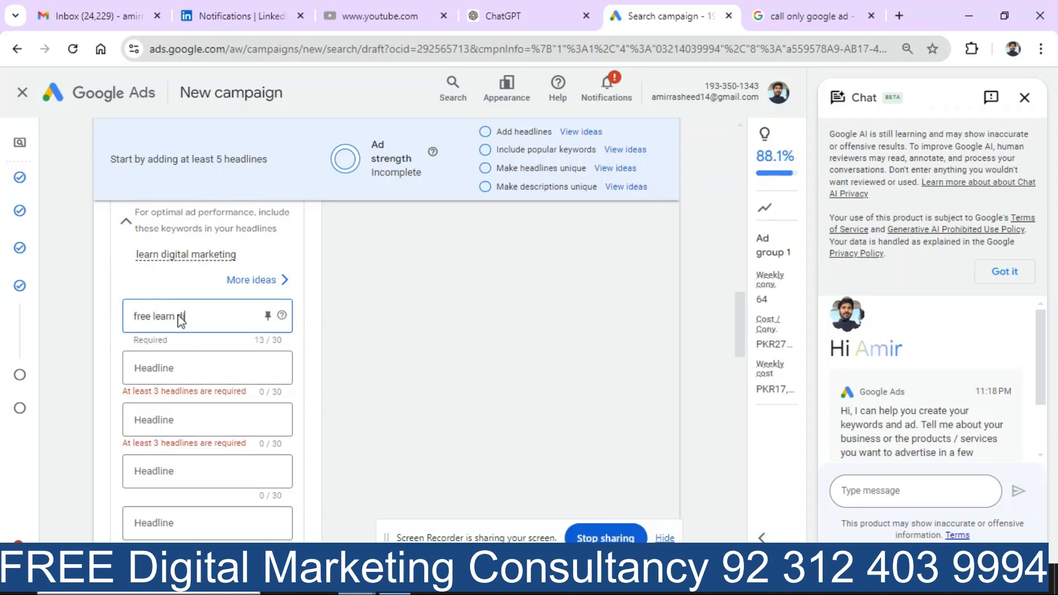
{"action": "type", "text": "gital ma"}
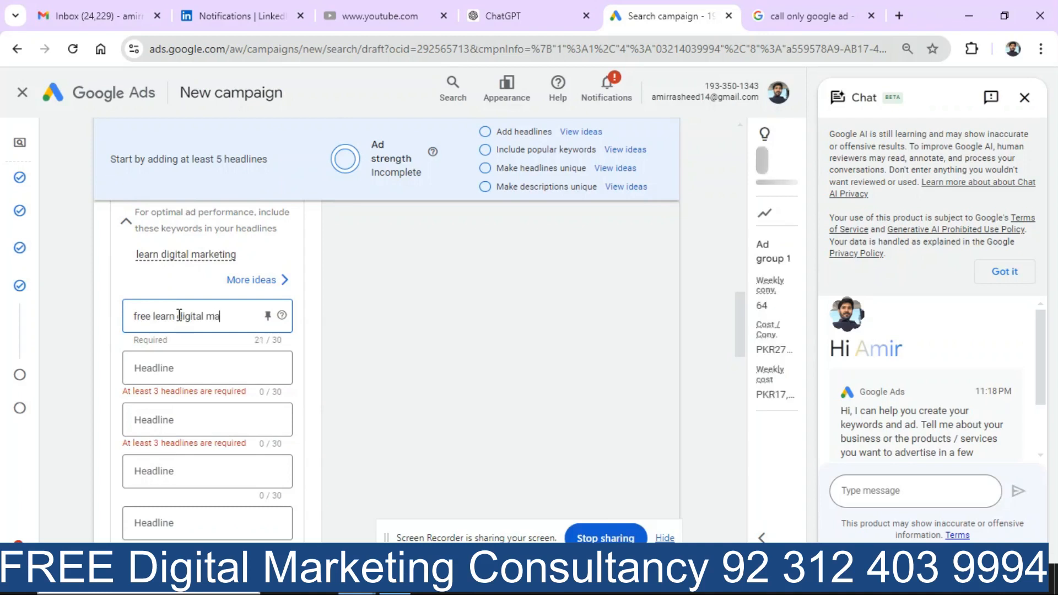
{"action": "type", "text": "rketing"}
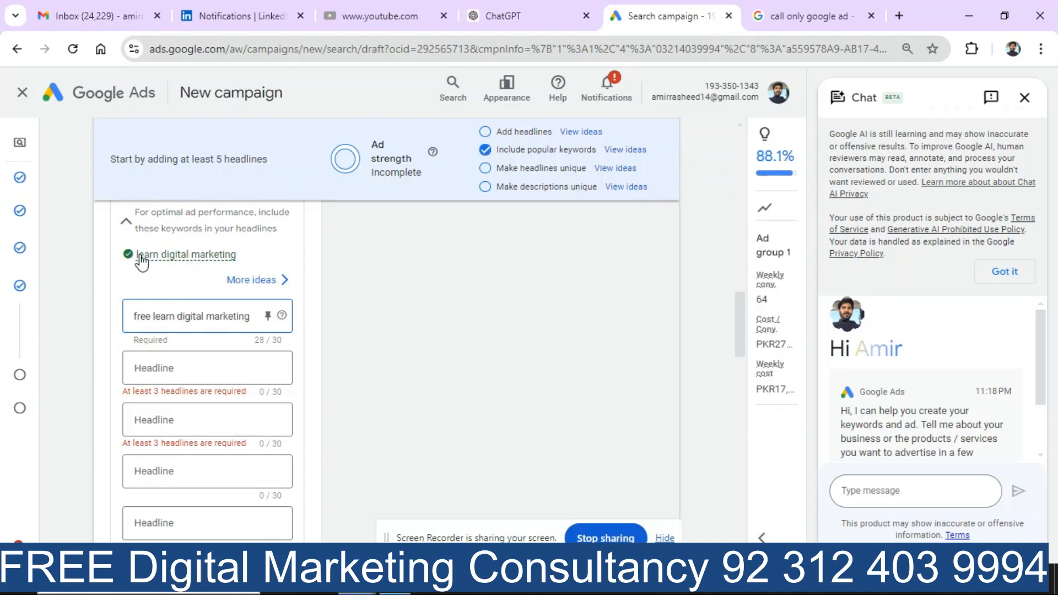
{"action": "mouse_move", "coordinate": [146, 255]}
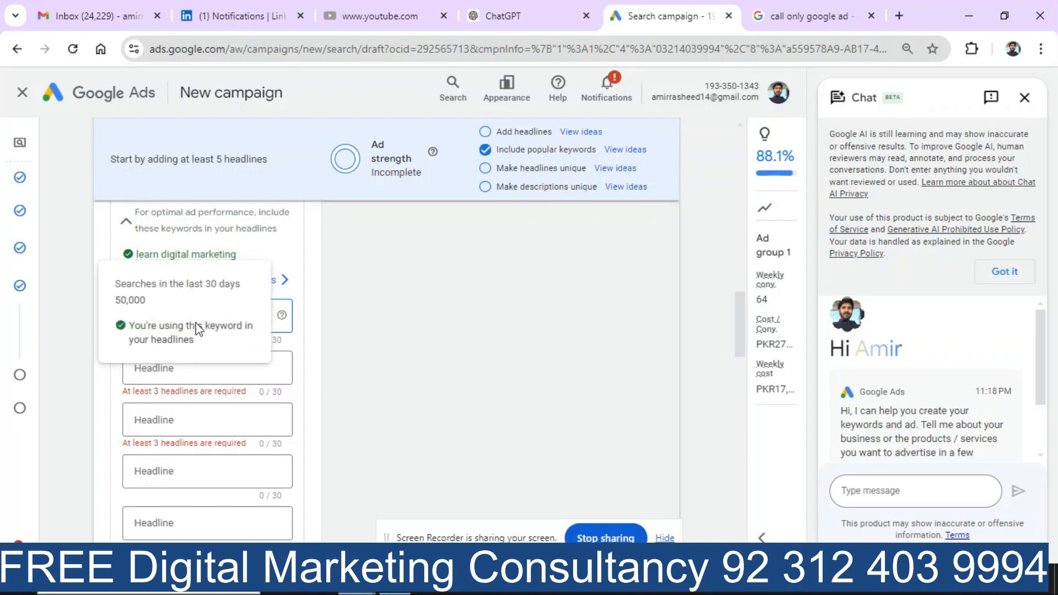
{"action": "left_click", "coordinate": [215, 367]}
{"action": "type", "text": "free"}
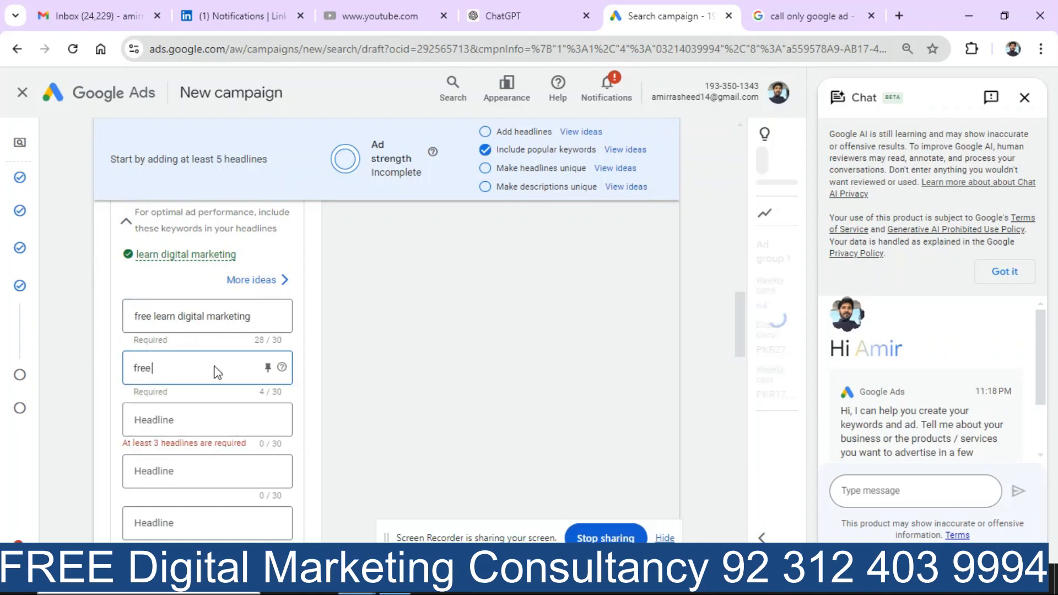
{"action": "left_click", "coordinate": [220, 431]}
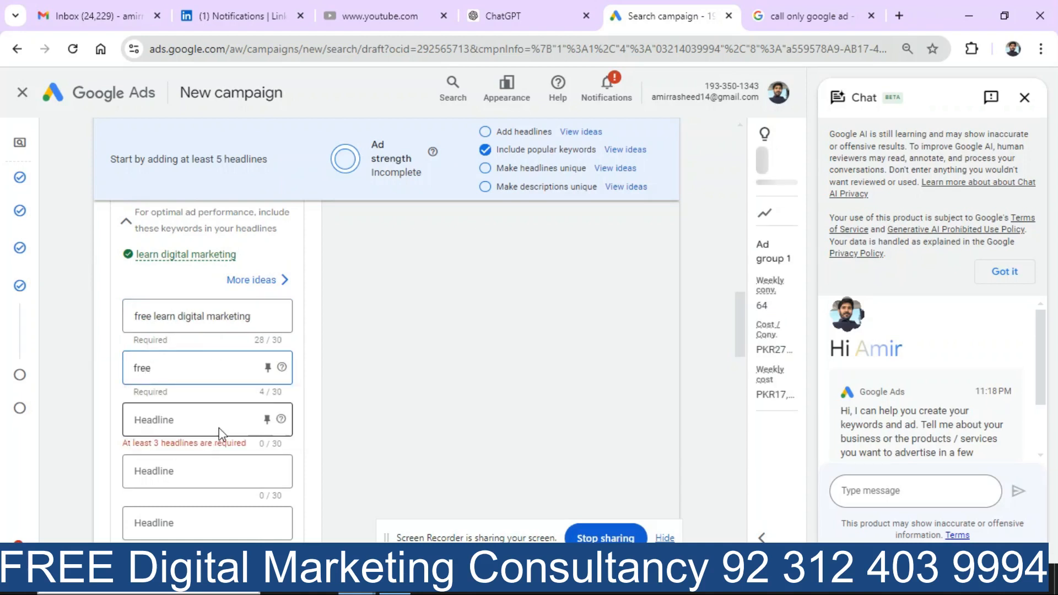
{"action": "type", "text": "lear"}
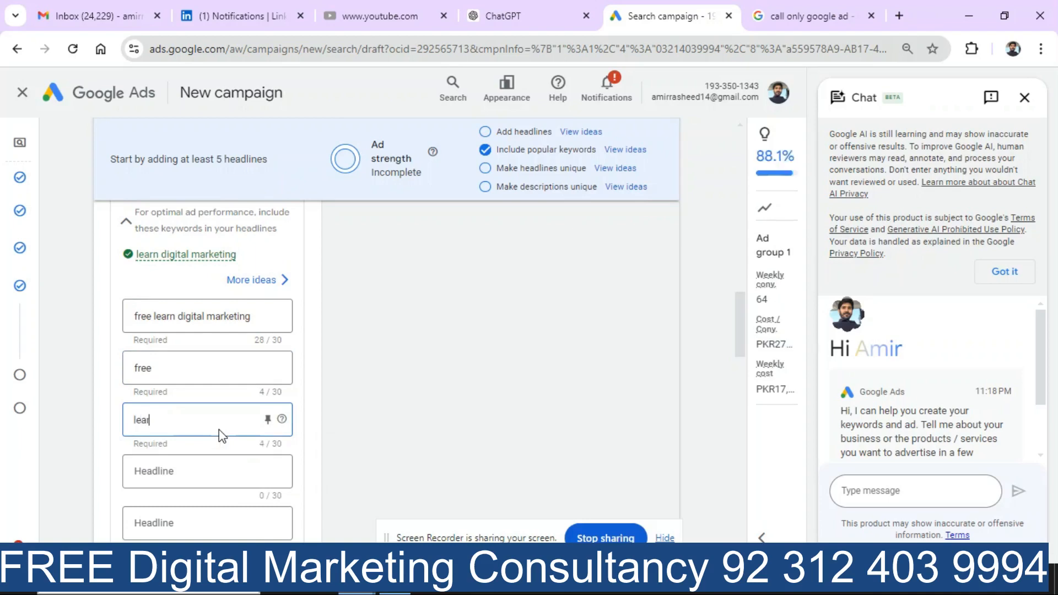
{"action": "type", "text": "n"}
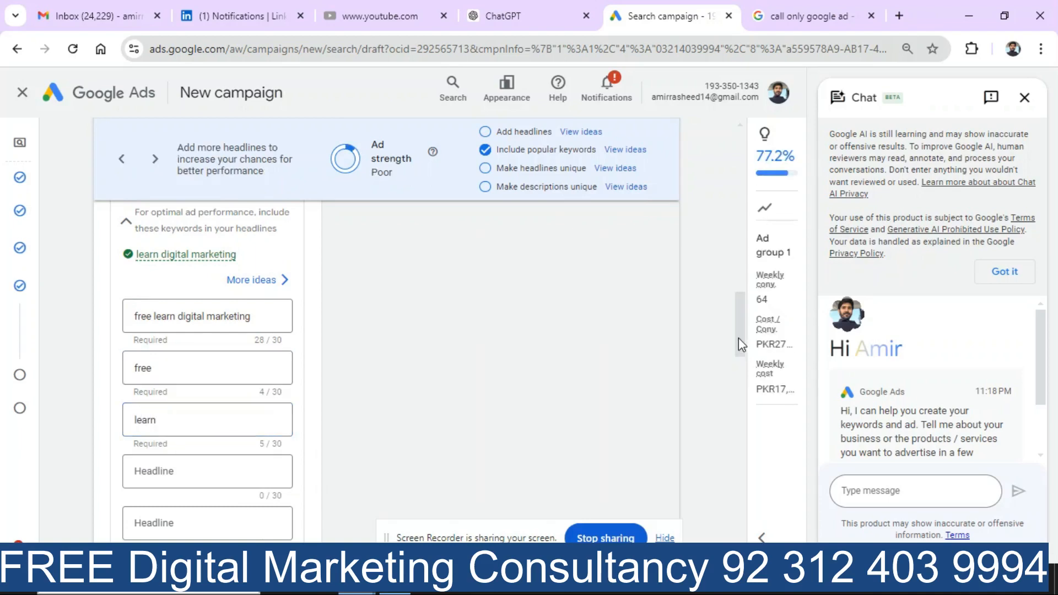
{"action": "left_click_drag", "start_coordinate": [739, 339], "coordinate": [733, 293]}
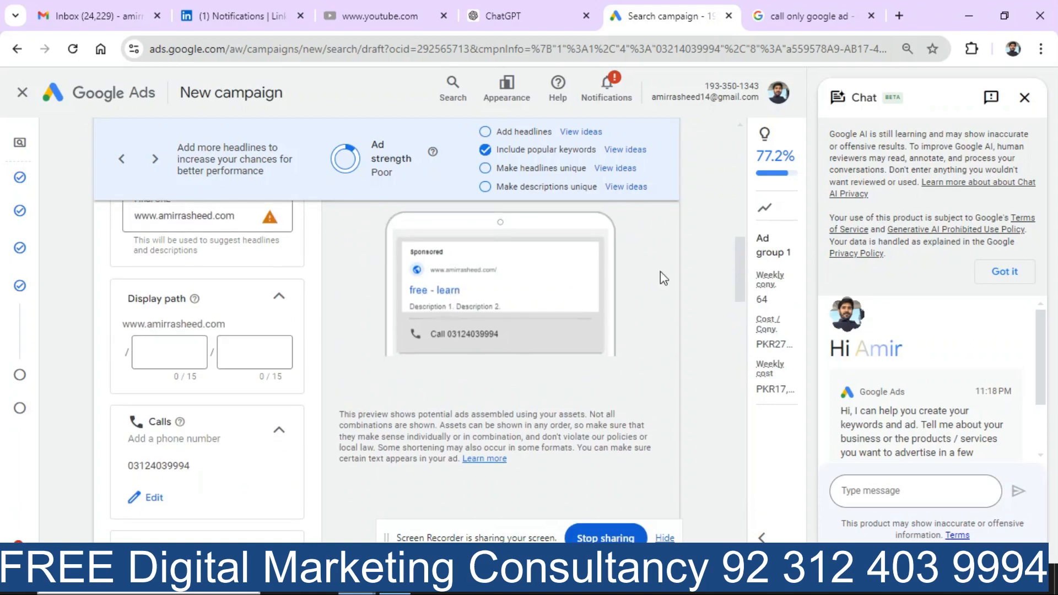
{"action": "left_click_drag", "start_coordinate": [748, 272], "coordinate": [750, 392]}
Step: Enter 'free learn digital mar' as the ad's first description
{"action": "left_click", "coordinate": [201, 329]}
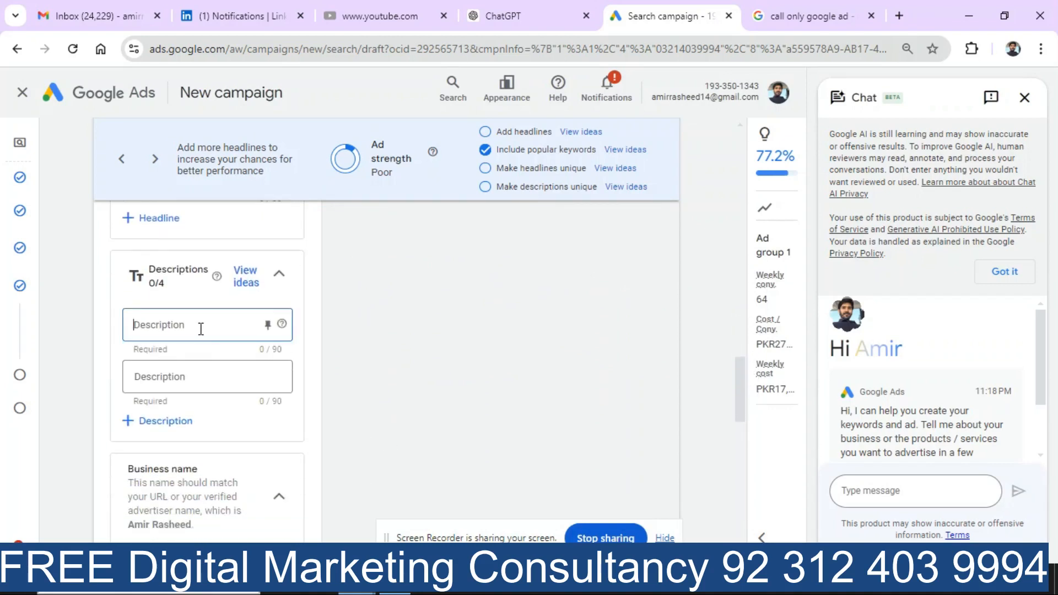
{"action": "type", "text": "fre"}
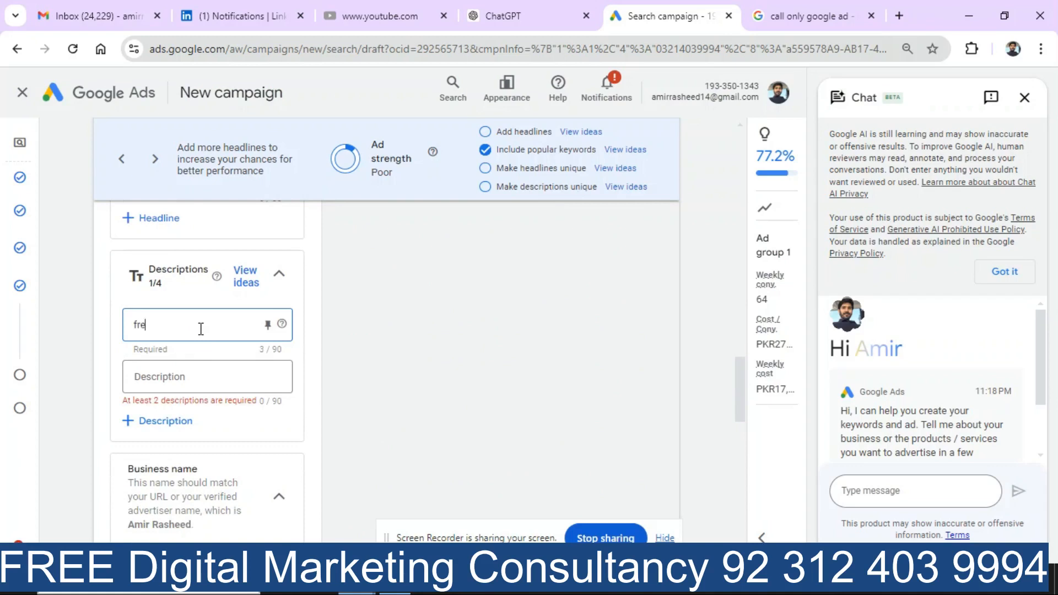
{"action": "type", "text": "e learn f"}
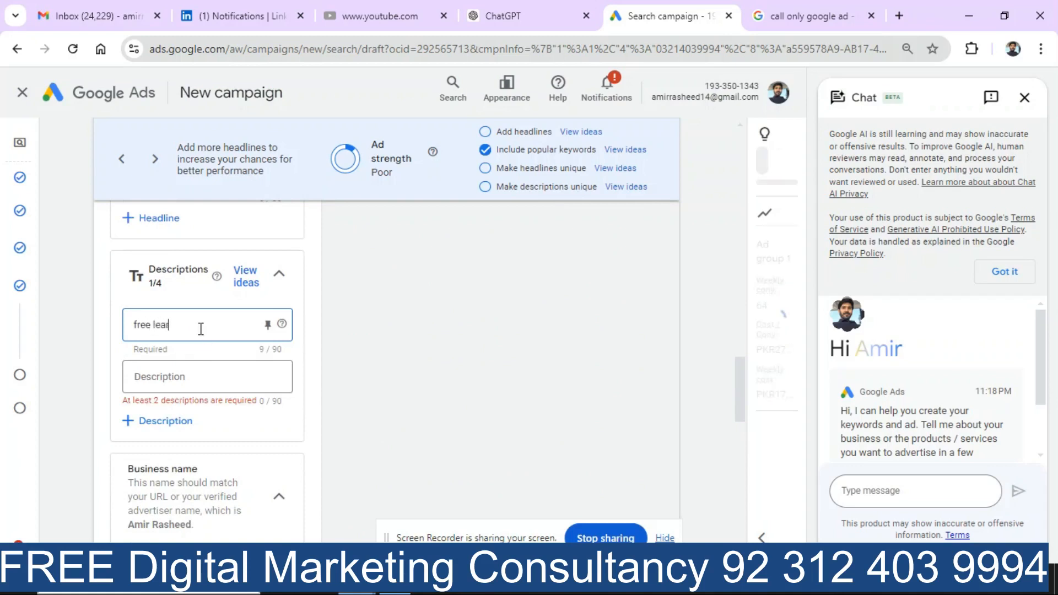
{"action": "key", "text": "BackSpace"}
{"action": "key", "text": "BackSpace"}
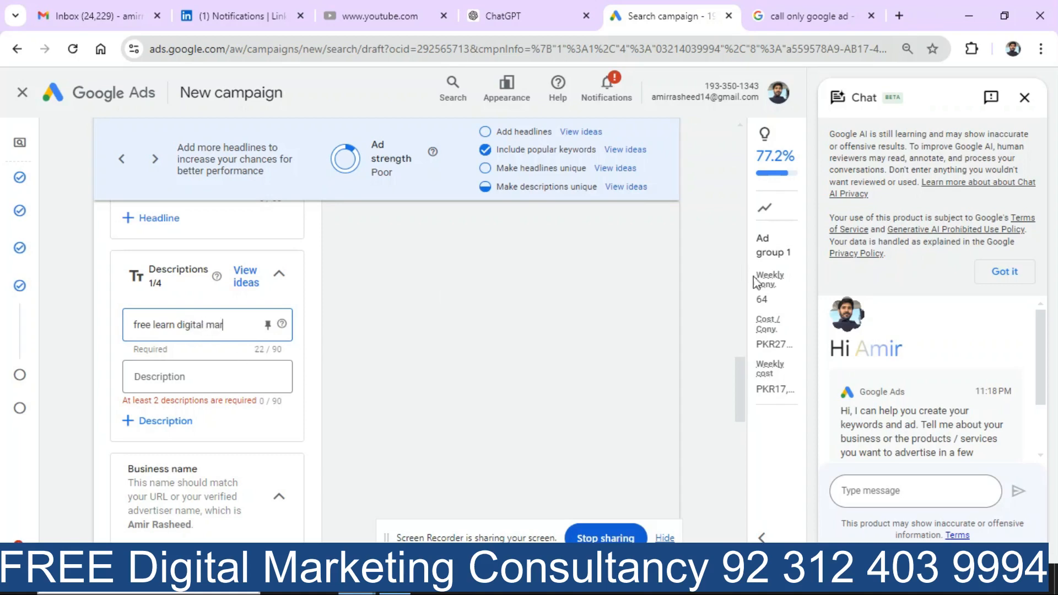
{"action": "left_click_drag", "start_coordinate": [743, 370], "coordinate": [750, 248]}
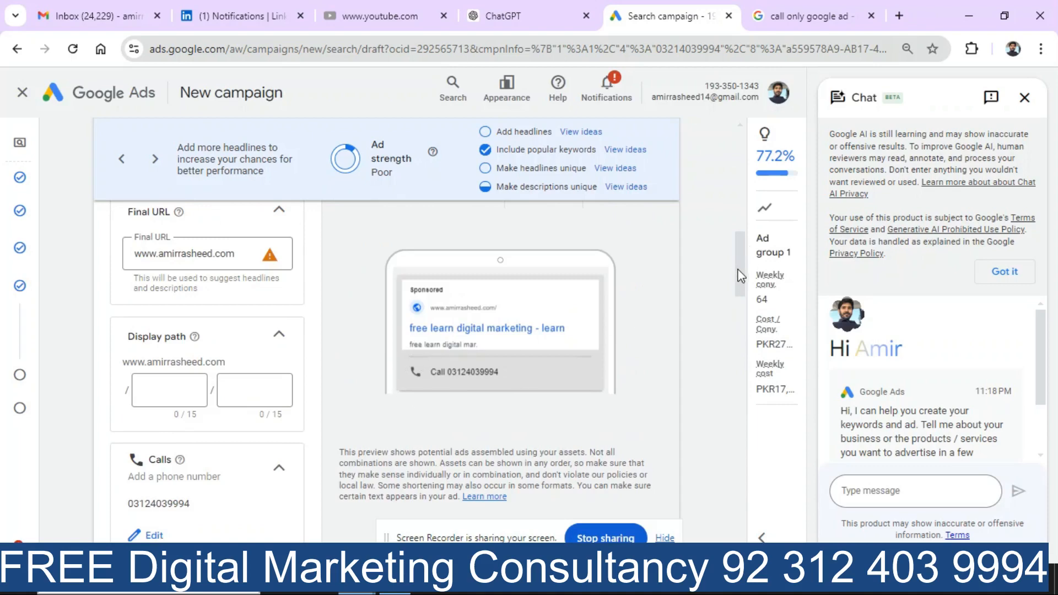
{"action": "left_click_drag", "start_coordinate": [742, 276], "coordinate": [734, 397]}
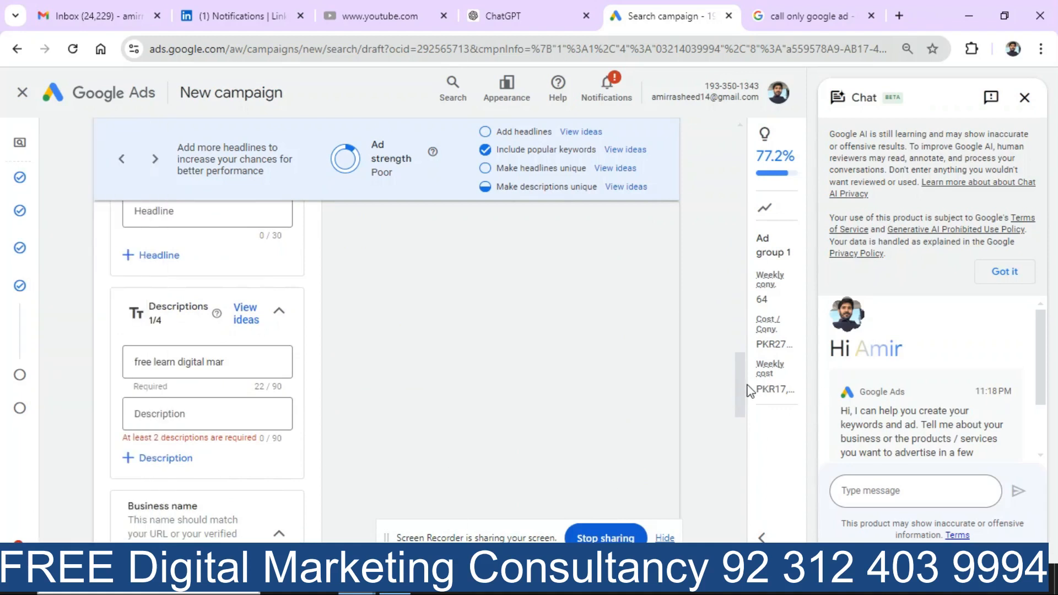
{"action": "left_click_drag", "start_coordinate": [743, 390], "coordinate": [746, 425]}
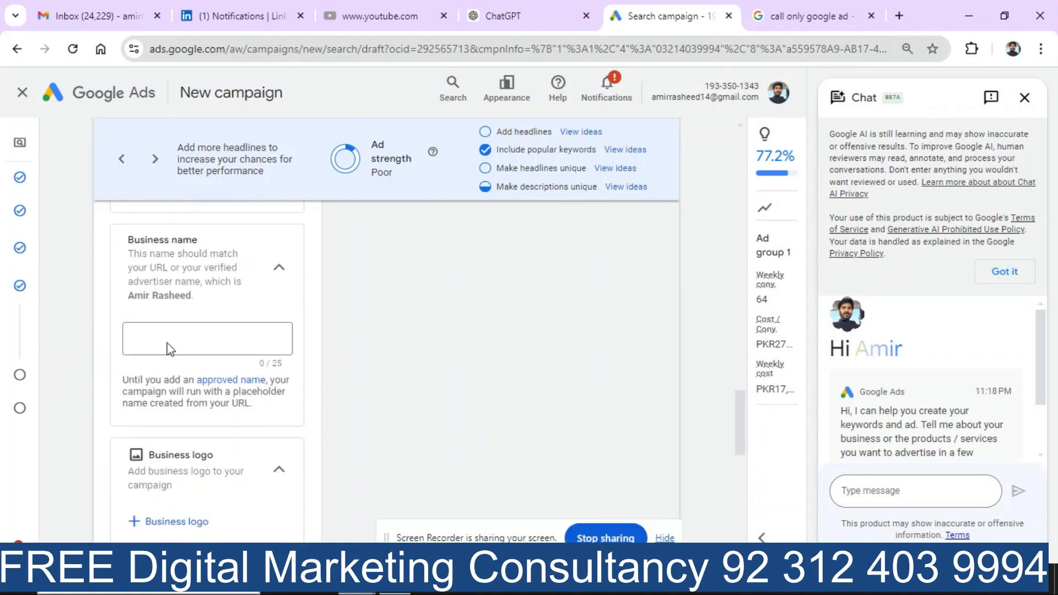
Step: Type the advertiser's name into the Business name field
{"action": "left_click", "coordinate": [179, 352]}
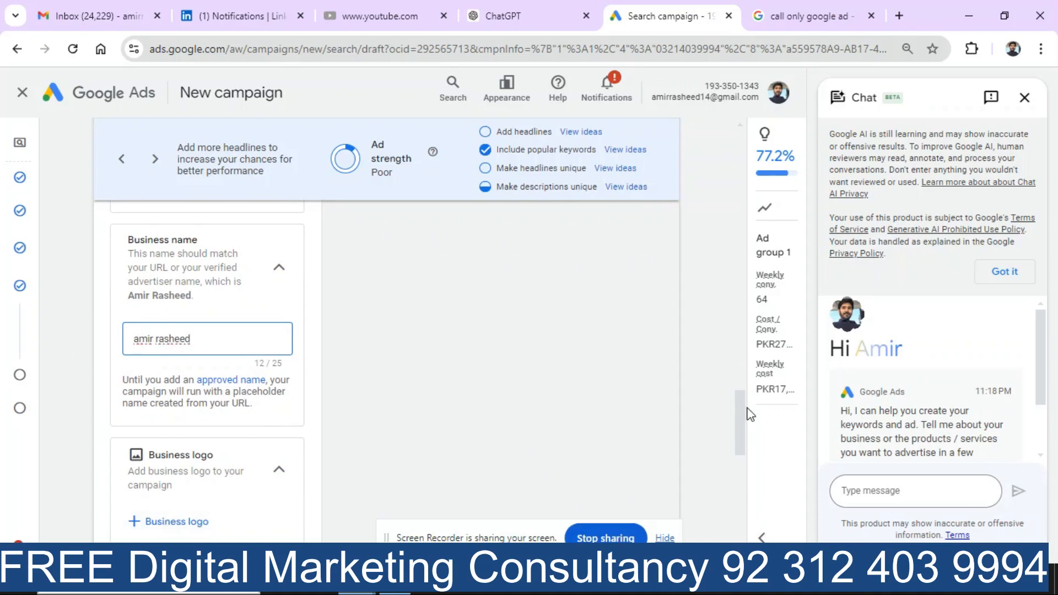
{"action": "left_click_drag", "start_coordinate": [742, 408], "coordinate": [756, 463]}
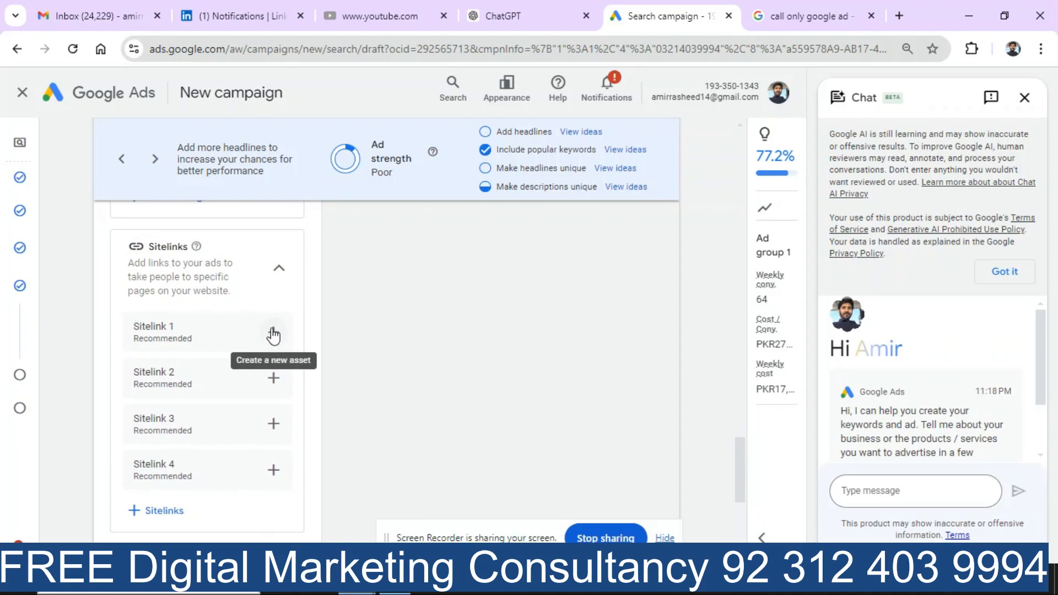
Step: Start a new sitelink and give it the sitelink text 'home'
{"action": "left_click", "coordinate": [168, 511]}
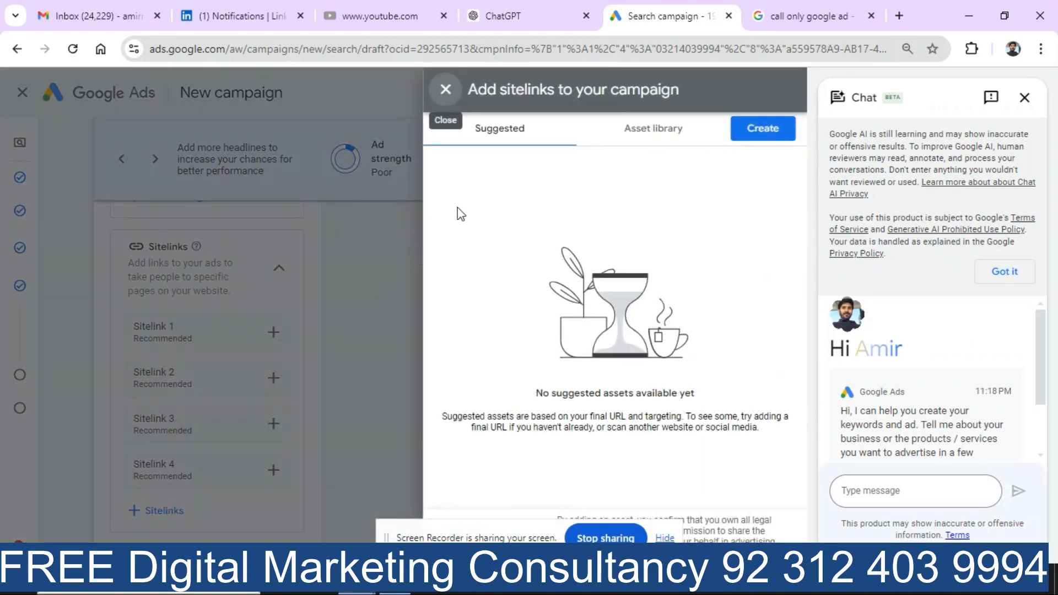
{"action": "left_click", "coordinate": [1026, 100]}
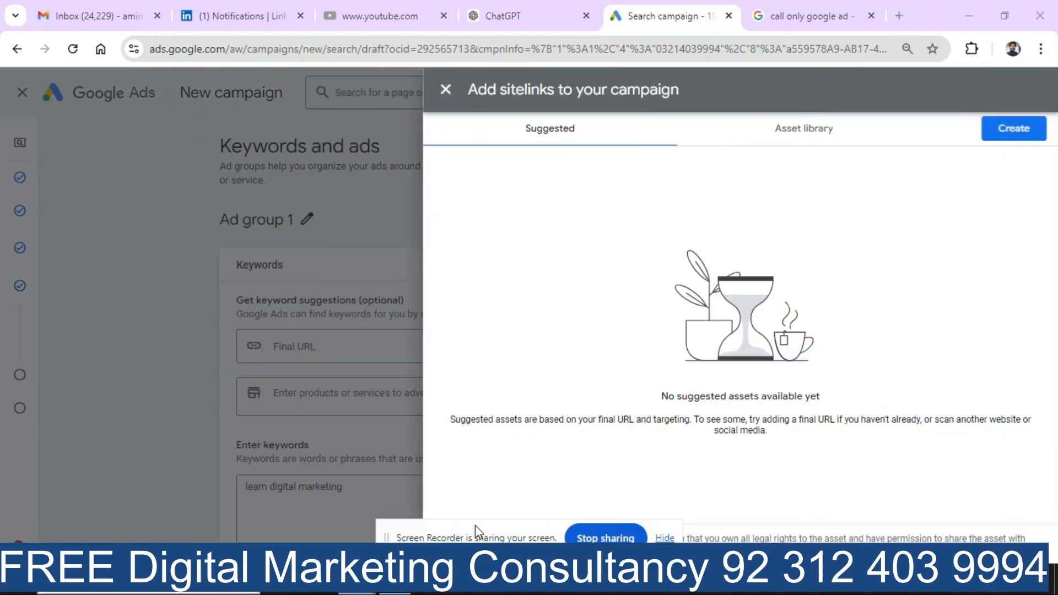
{"action": "left_click", "coordinate": [1012, 130]}
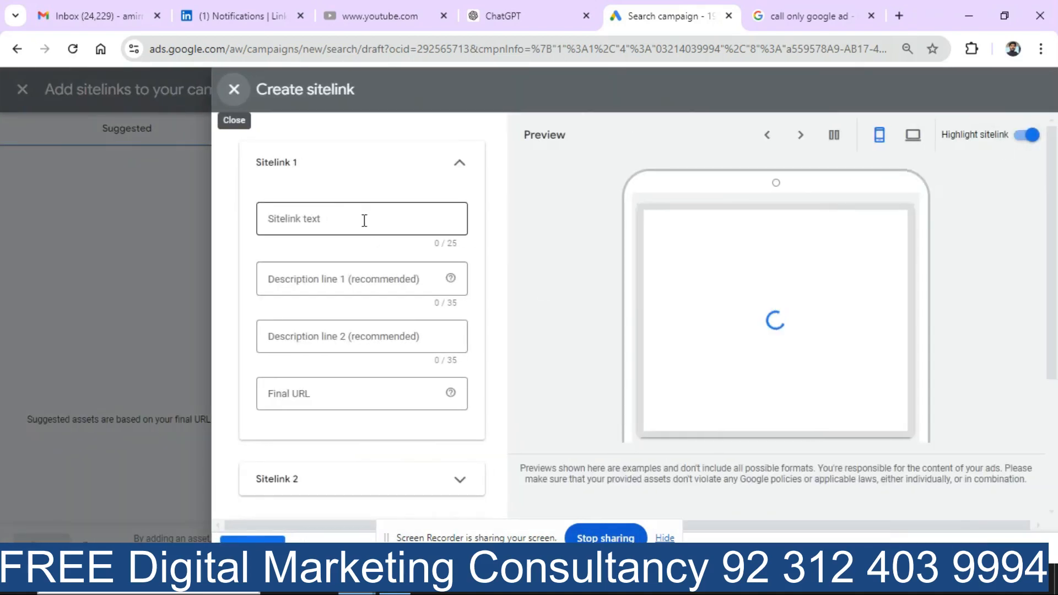
{"action": "left_click", "coordinate": [365, 221]}
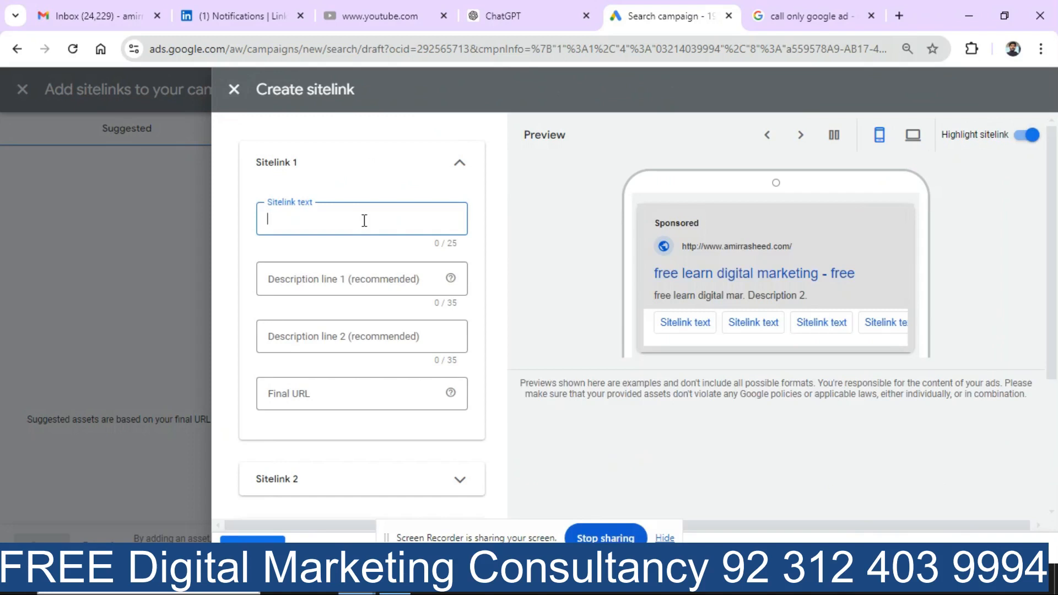
{"action": "type", "text": "home"}
Step: Give it description line 1 'get quality services' and expand the Sitelink 2 fields
{"action": "left_click", "coordinate": [368, 275]}
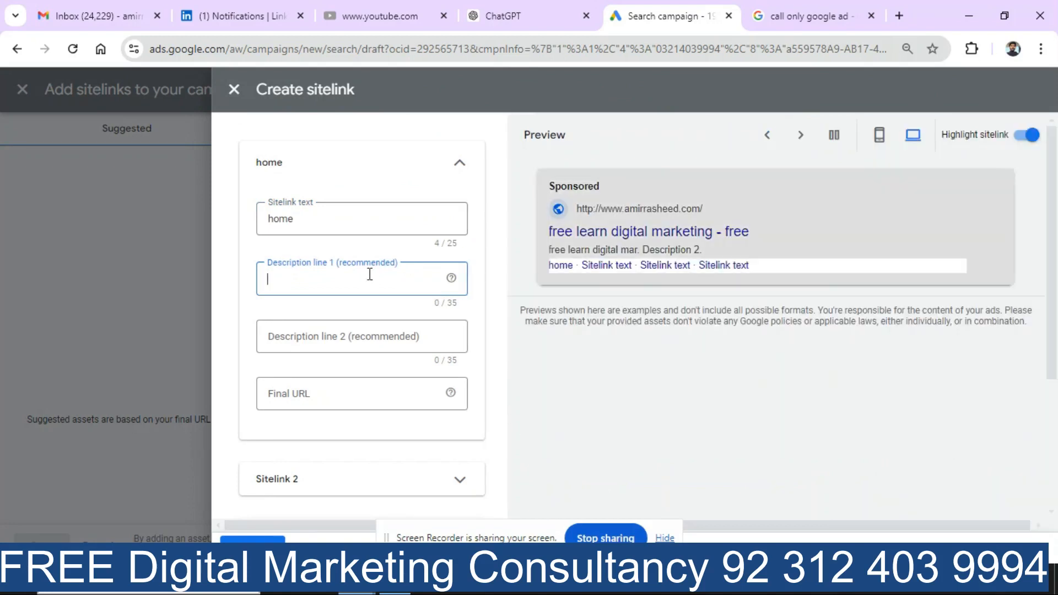
{"action": "type", "text": "get quality services"}
{"action": "left_click", "coordinate": [354, 337]}
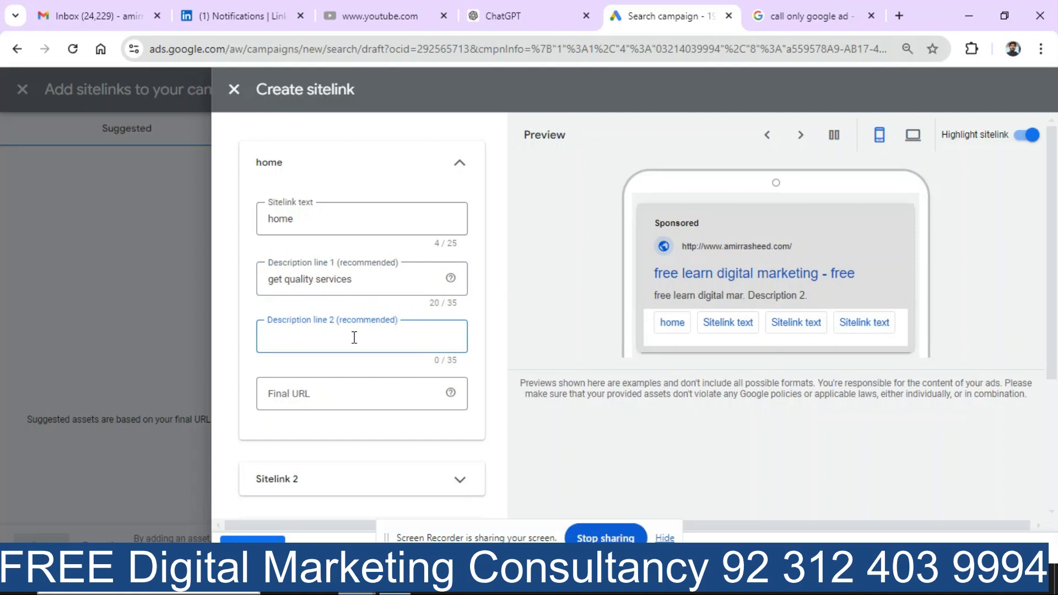
{"action": "left_click", "coordinate": [349, 399]}
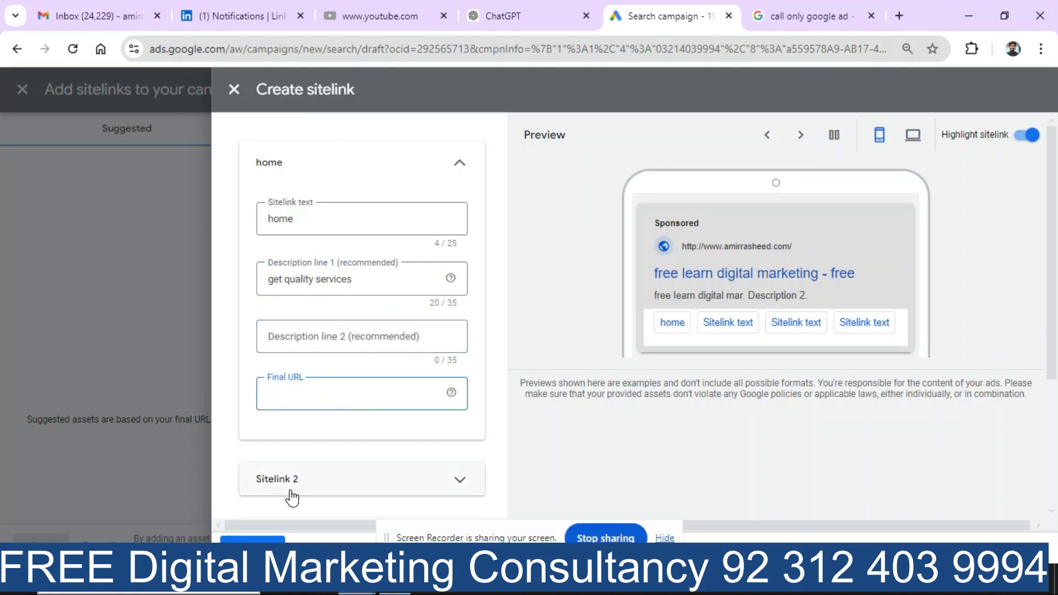
{"action": "left_click", "coordinate": [461, 481]}
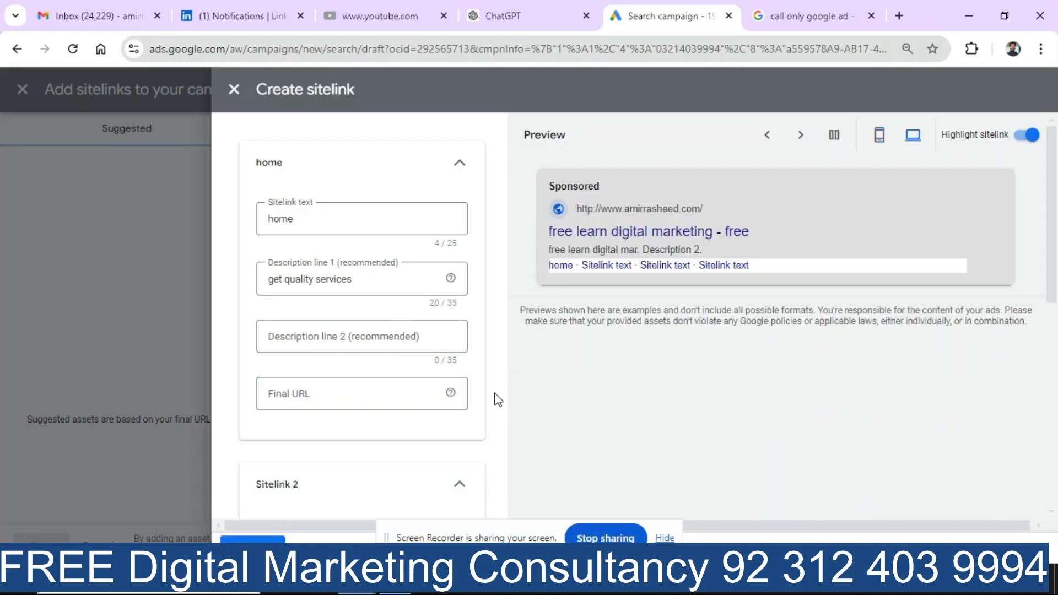
Step: Enter 'RCT' as the second sitelink's text
{"action": "scroll", "coordinate": [1050, 243], "scroll_direction": "down", "scroll_amount": 4}
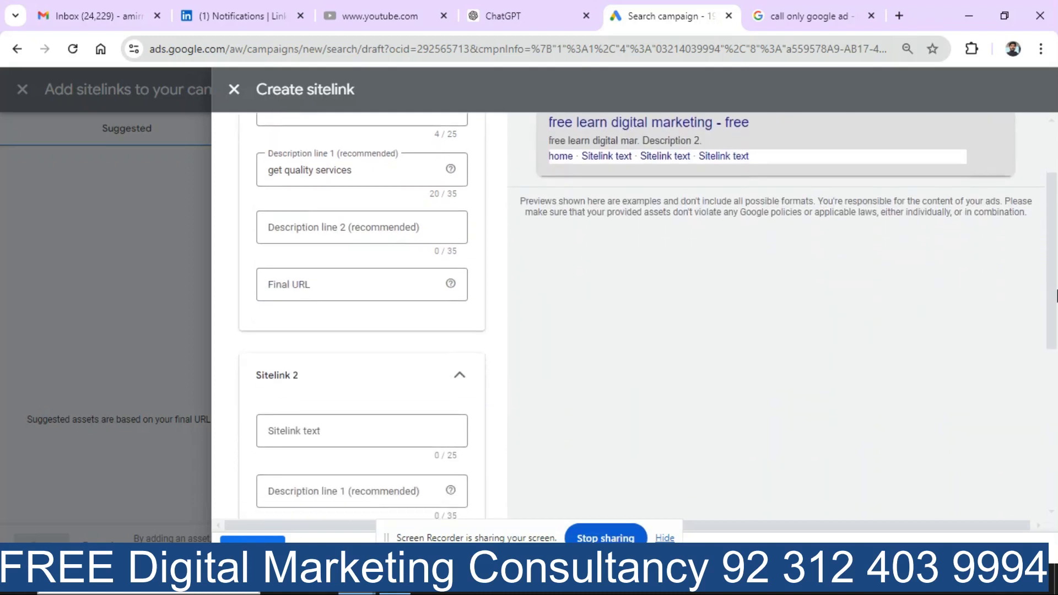
{"action": "left_click", "coordinate": [395, 323]}
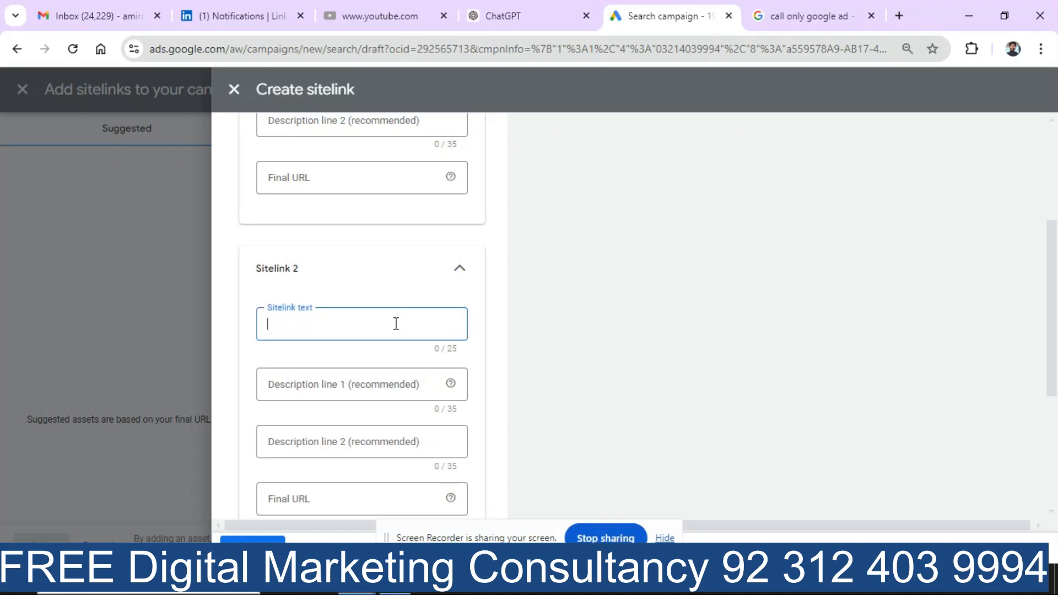
{"action": "type", "text": "rCT"}
{"action": "key", "text": "BackSpace"}
{"action": "key", "text": "BackSpace"}
{"action": "key", "text": "BackSpace"}
{"action": "type", "text": "RCT"}
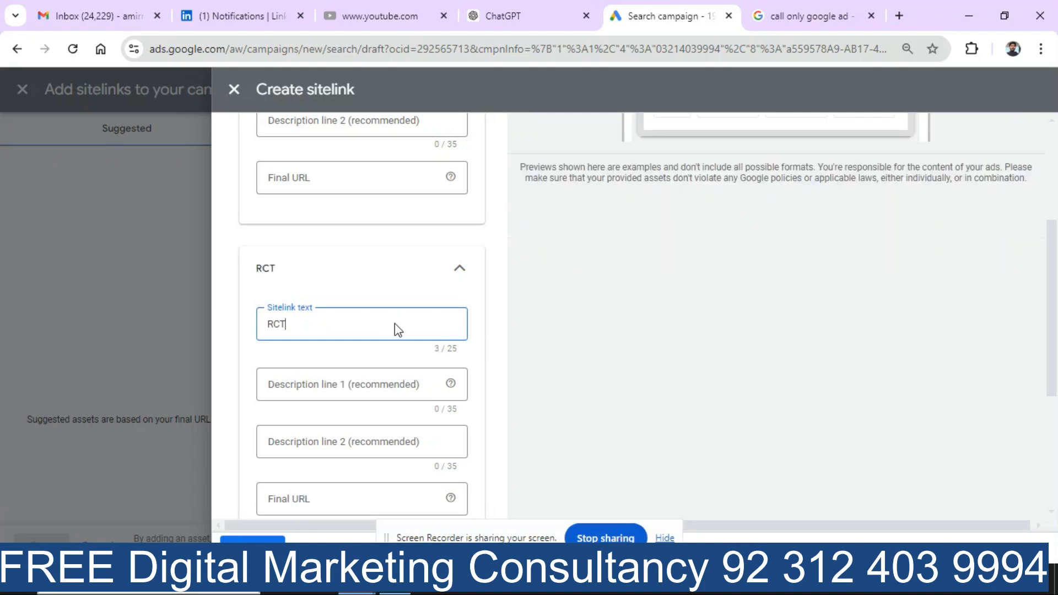
{"action": "left_click", "coordinate": [326, 498]}
Step: Discard the new sitelinks by closing the Create sitelink and Add sitelinks panels
{"action": "left_click_drag", "start_coordinate": [1053, 378], "coordinate": [1054, 312]}
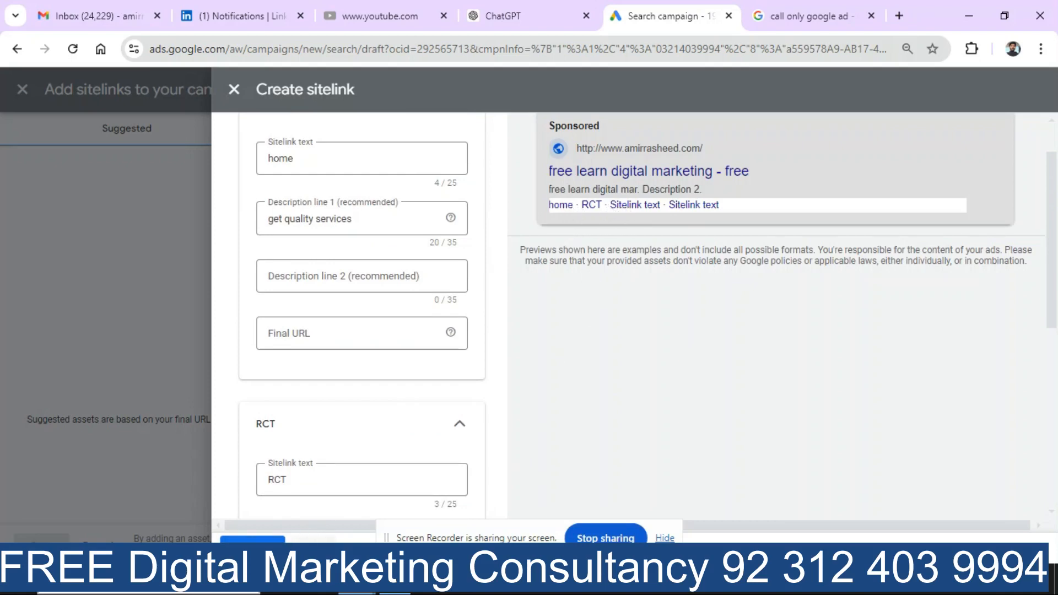
{"action": "left_click", "coordinate": [307, 538]}
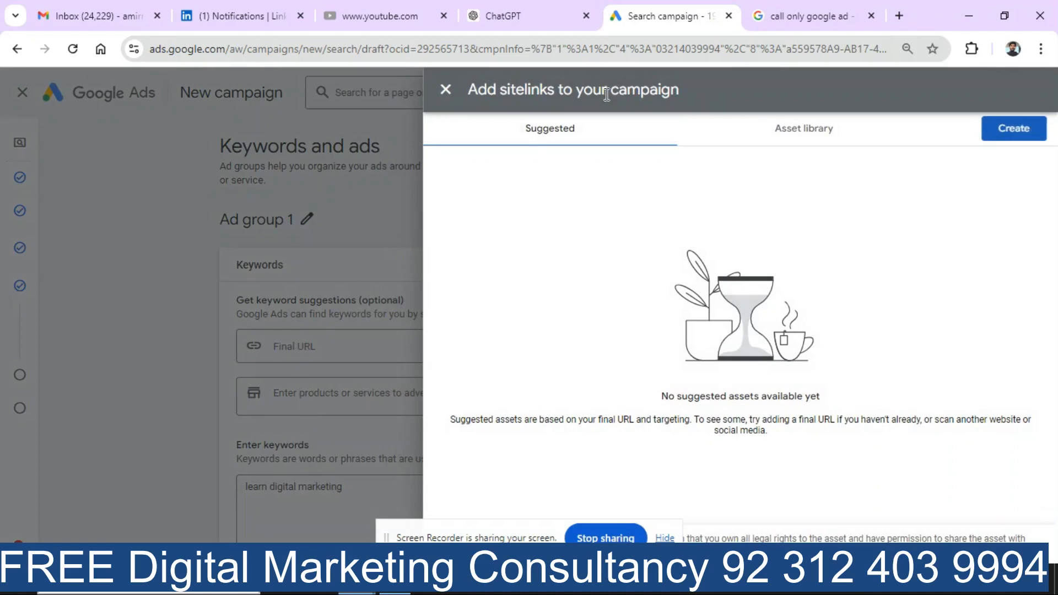
{"action": "left_click", "coordinate": [444, 91]}
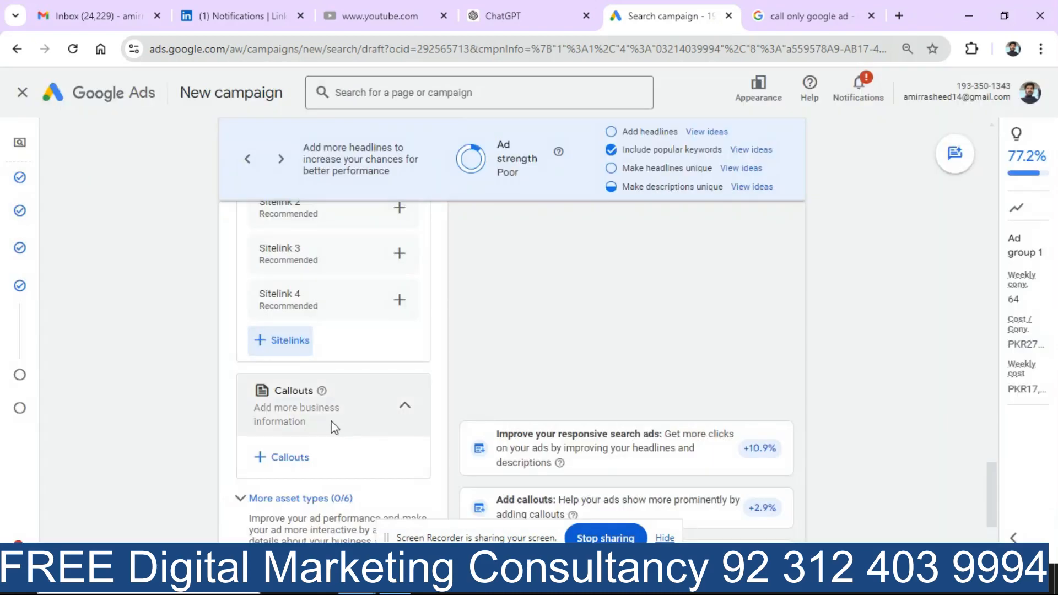
Step: Pick Home, Handbags for Girls and Wrist watches for men from the asset library and save
{"action": "left_click", "coordinate": [400, 302]}
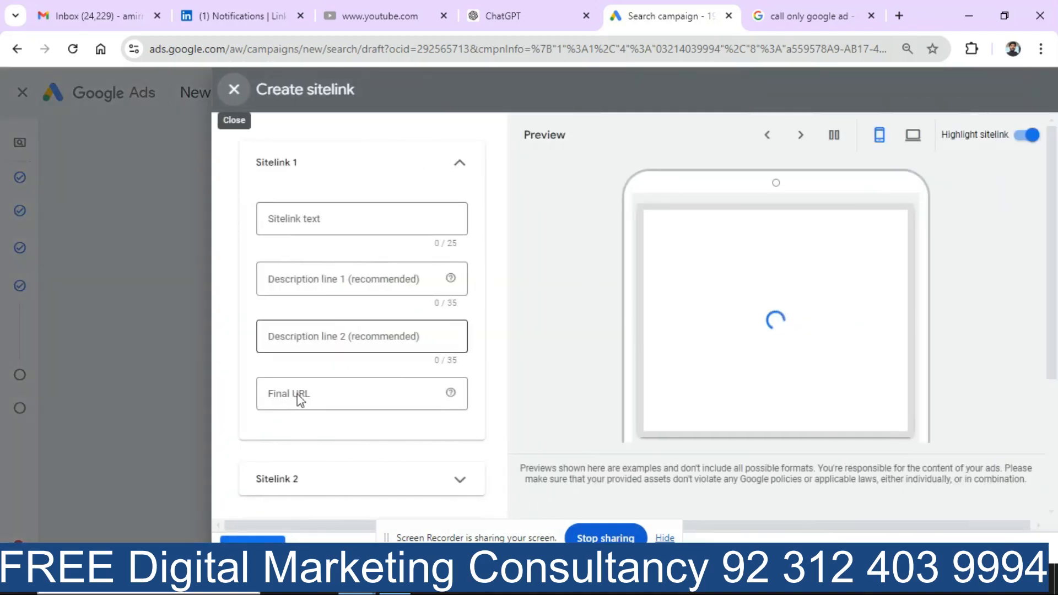
{"action": "left_click", "coordinate": [238, 93]}
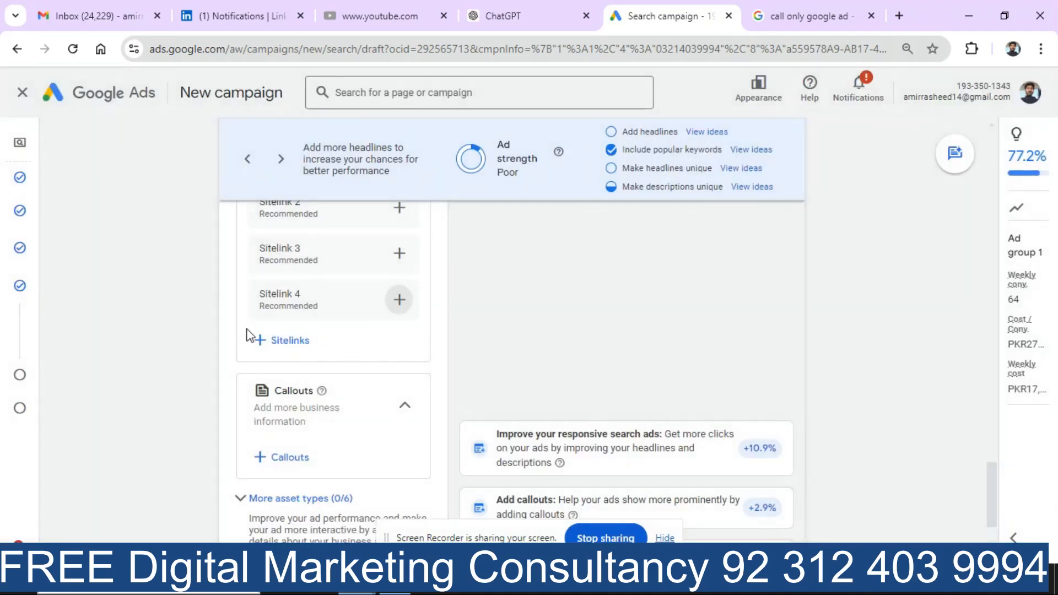
{"action": "left_click", "coordinate": [277, 346]}
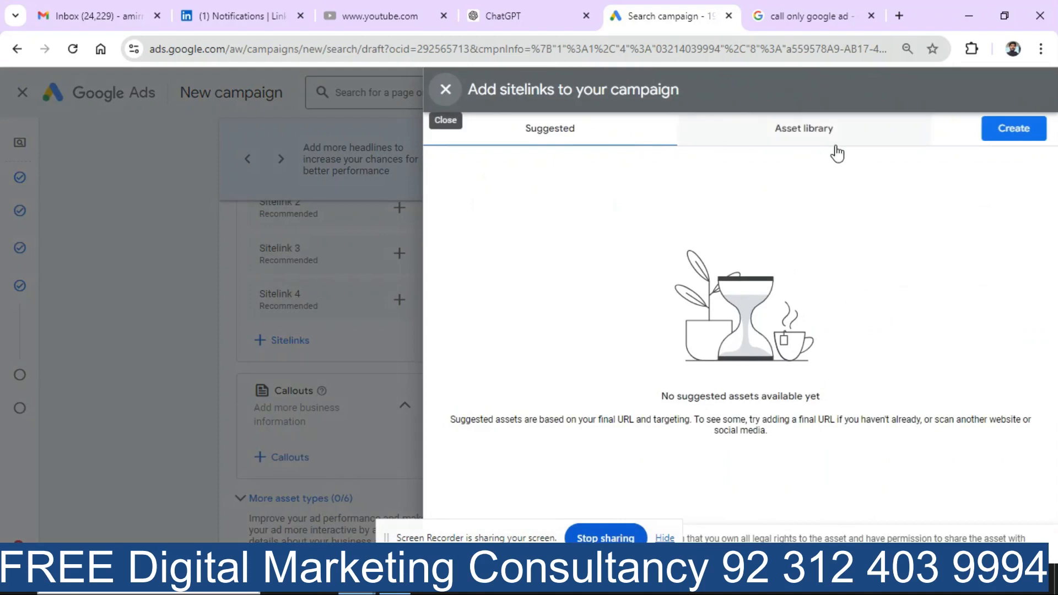
{"action": "left_click", "coordinate": [819, 139]}
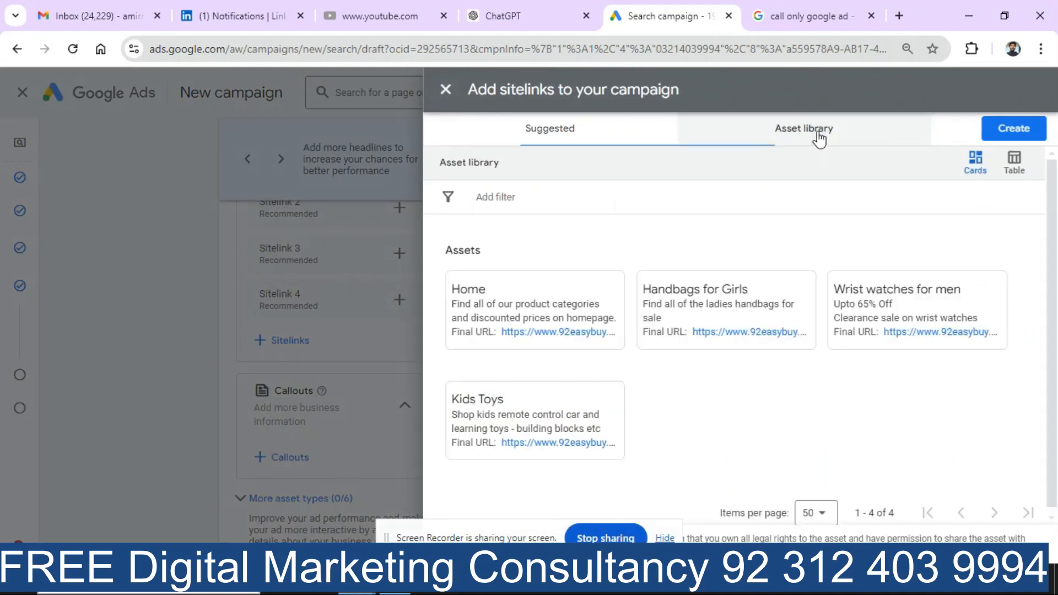
{"action": "left_click", "coordinate": [466, 298]}
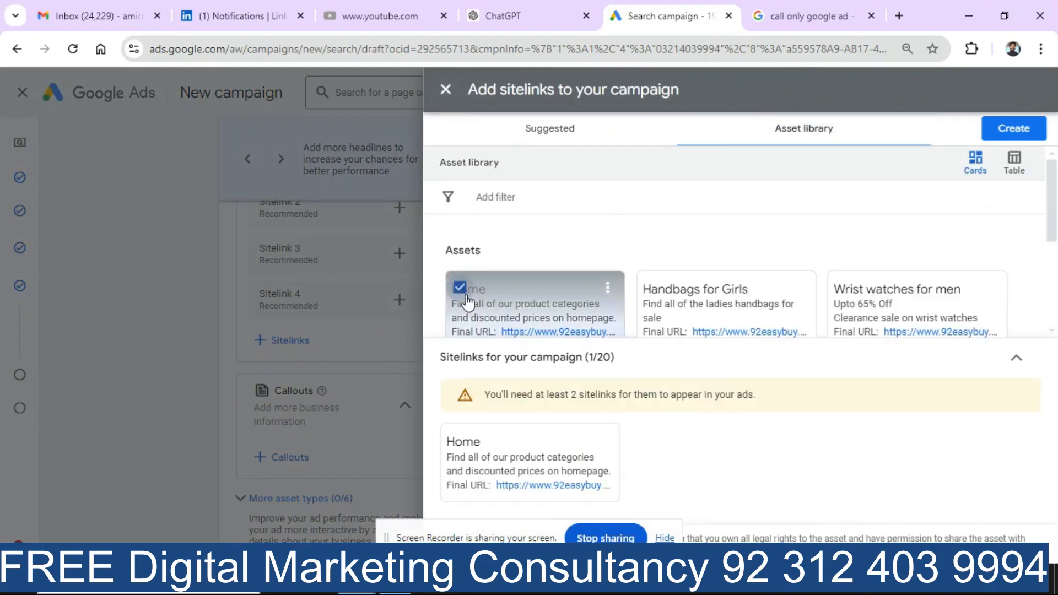
{"action": "left_click", "coordinate": [656, 303]}
{"action": "left_click", "coordinate": [842, 296]}
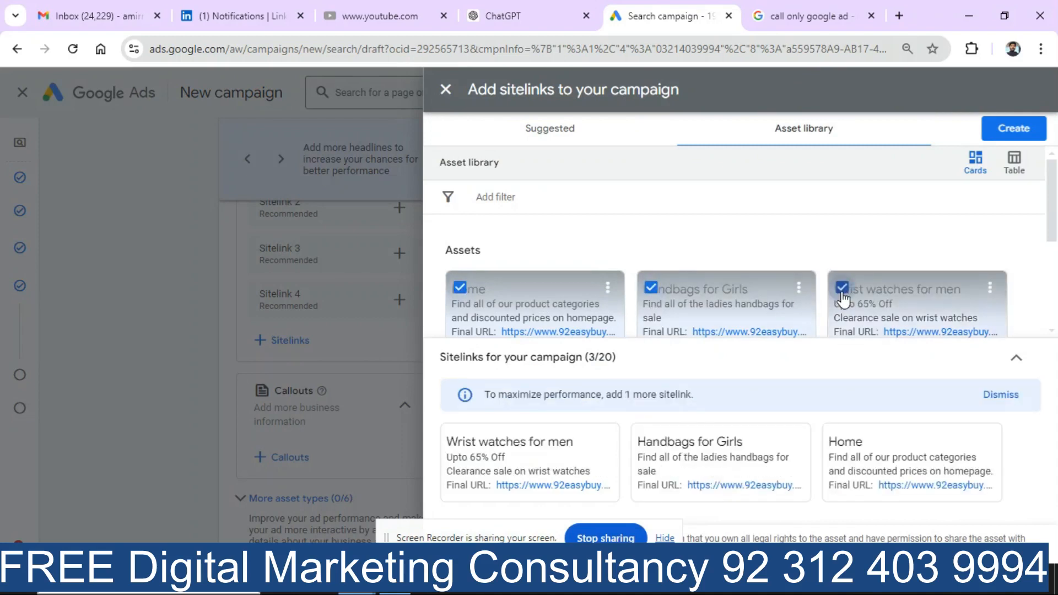
{"action": "left_click_drag", "start_coordinate": [519, 527], "coordinate": [811, 524]}
{"action": "left_click", "coordinate": [465, 538]}
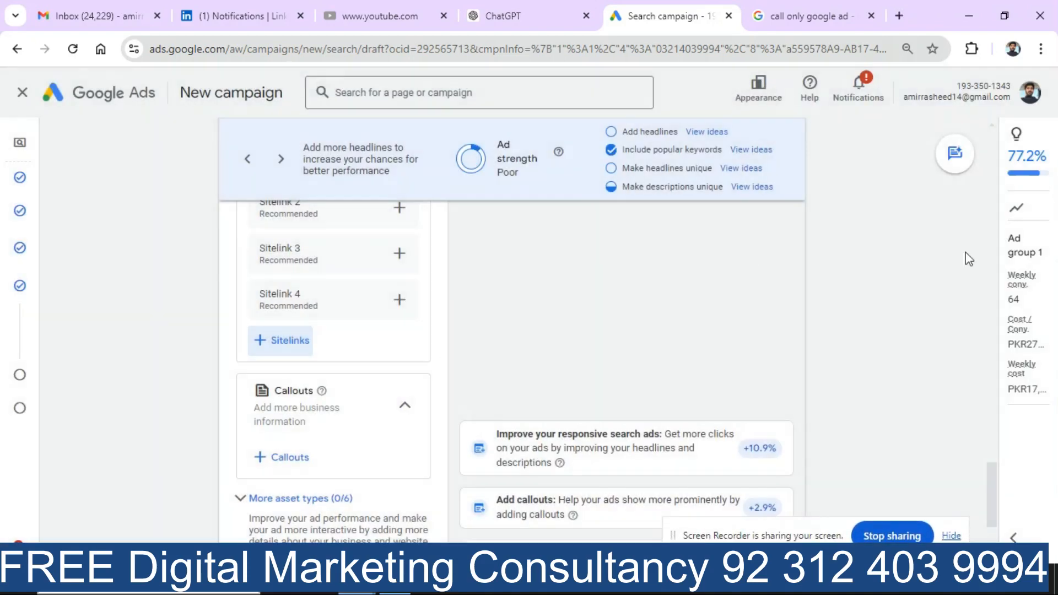
Step: Check the preview showing the three sitelinks, then close the ad editor with Done
{"action": "left_click_drag", "start_coordinate": [997, 485], "coordinate": [1014, 261]}
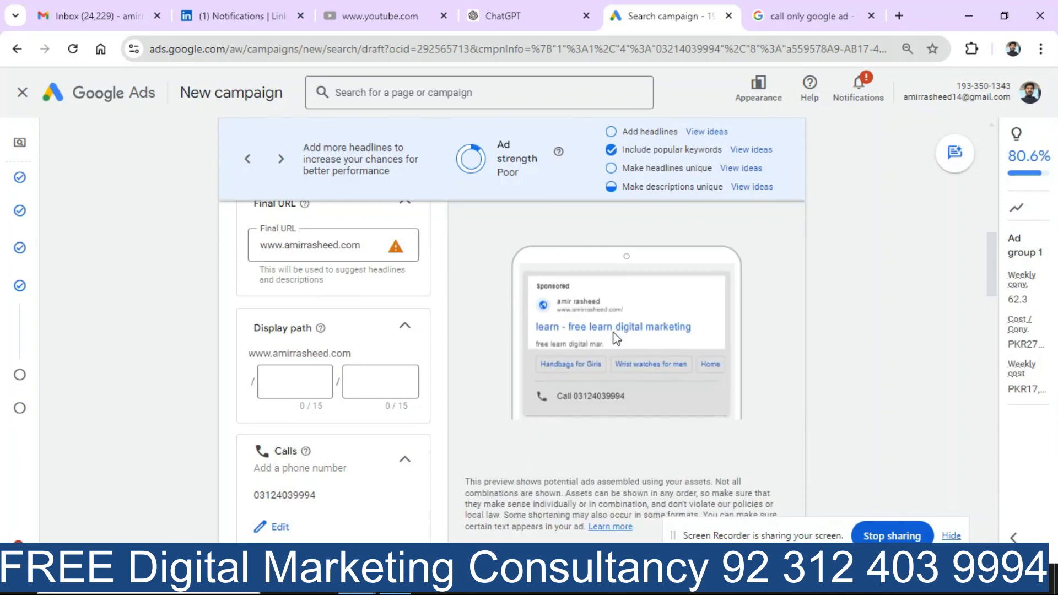
{"action": "left_click_drag", "start_coordinate": [992, 284], "coordinate": [996, 515]}
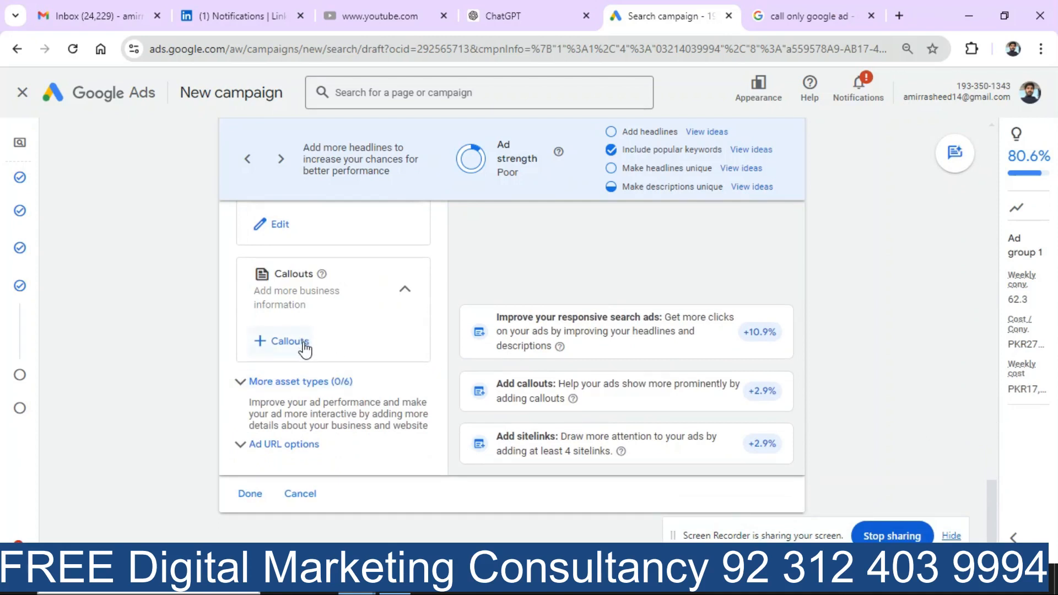
{"action": "left_click", "coordinate": [250, 492]}
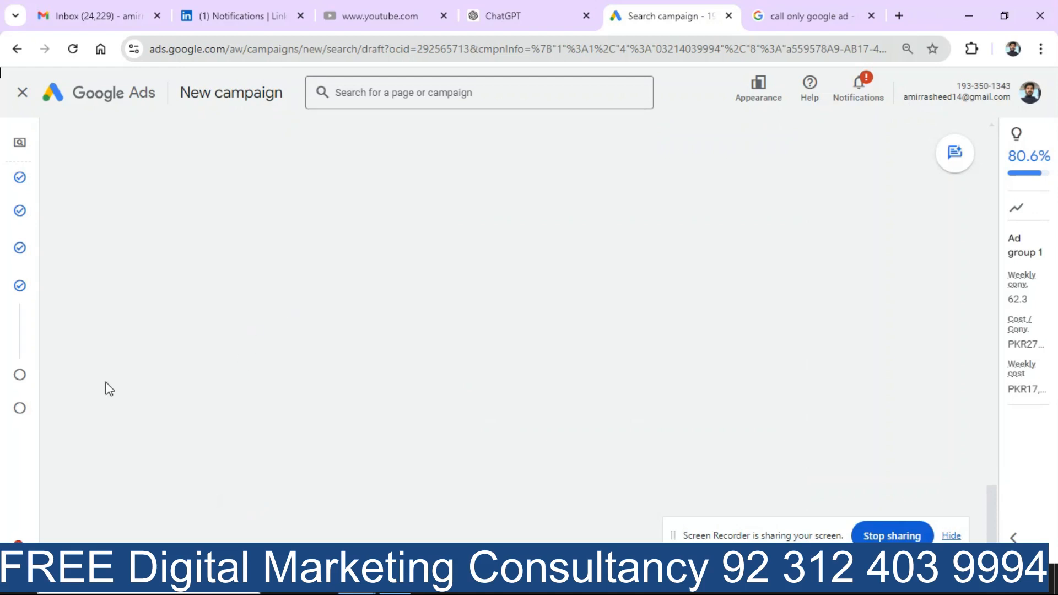
{"action": "mouse_move", "coordinate": [9, 408]}
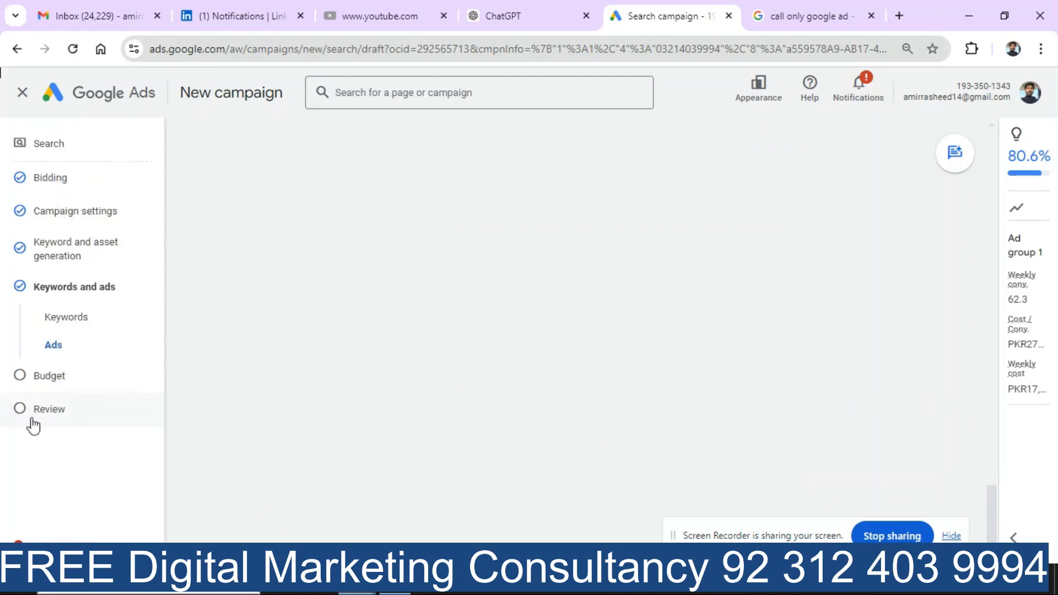